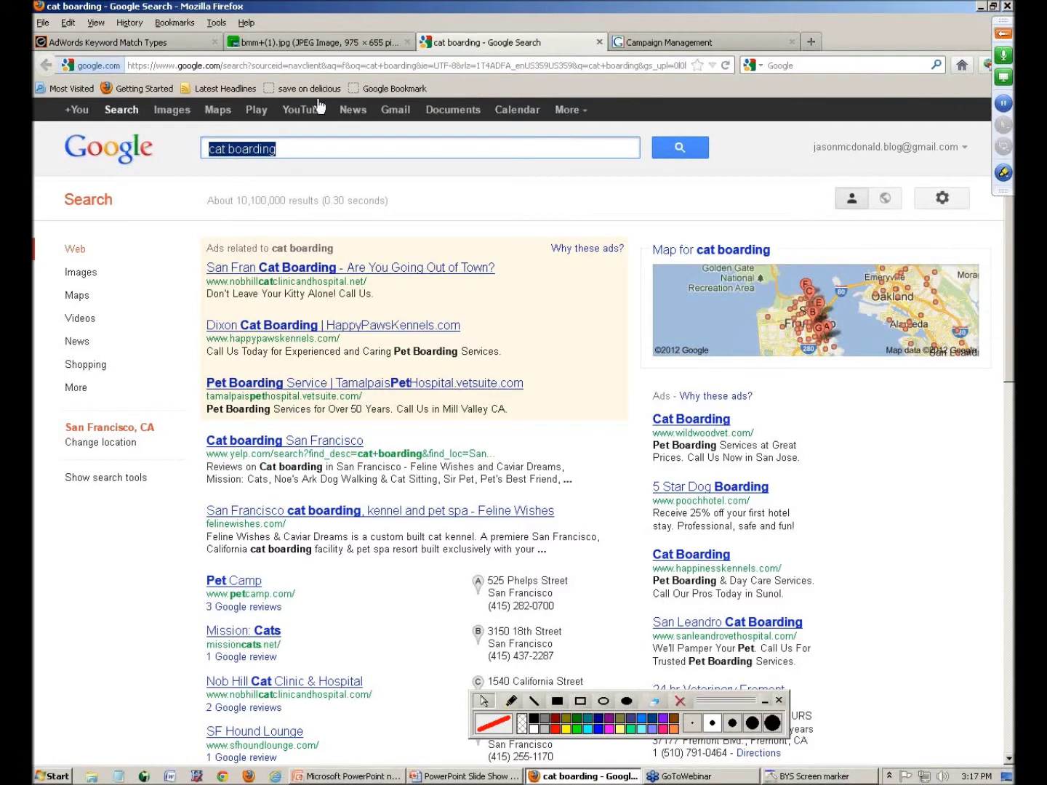
- Search Google for ~cat and box the query and the Caterpillar Inc. and Animal Planet results
{"action": "left_click_drag", "start_coordinate": [298, 151], "coordinate": [187, 157]}
{"action": "type", "text": "~"}
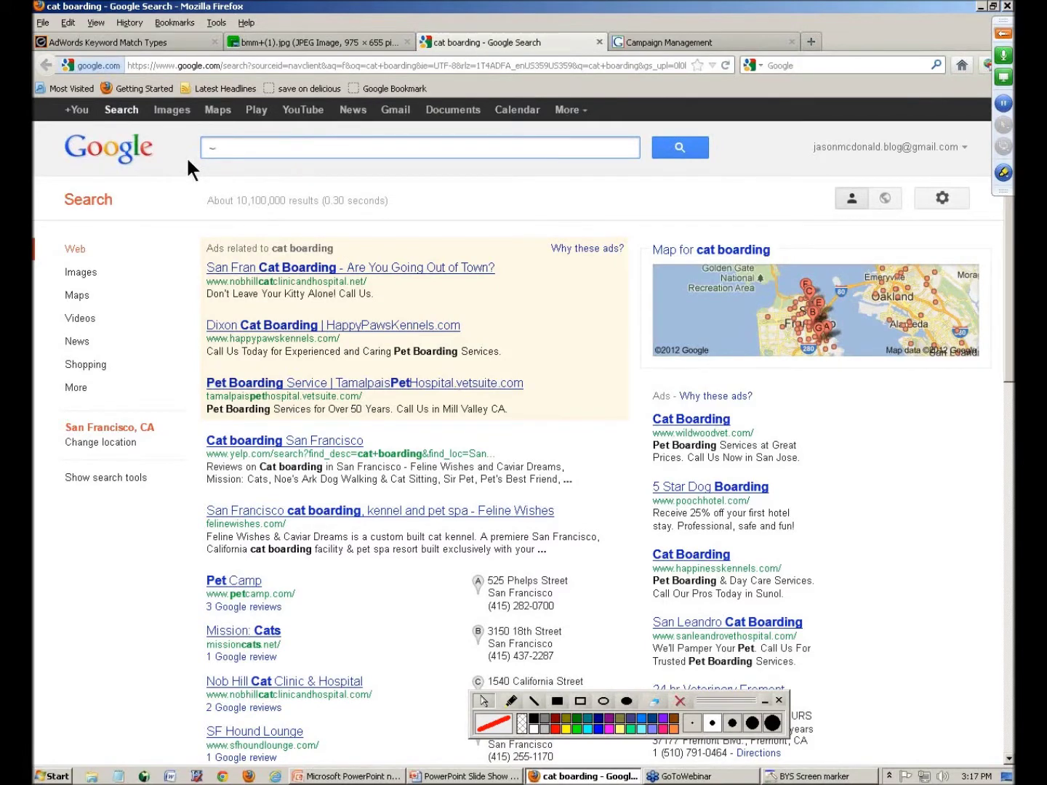
{"action": "type", "text": "cat"}
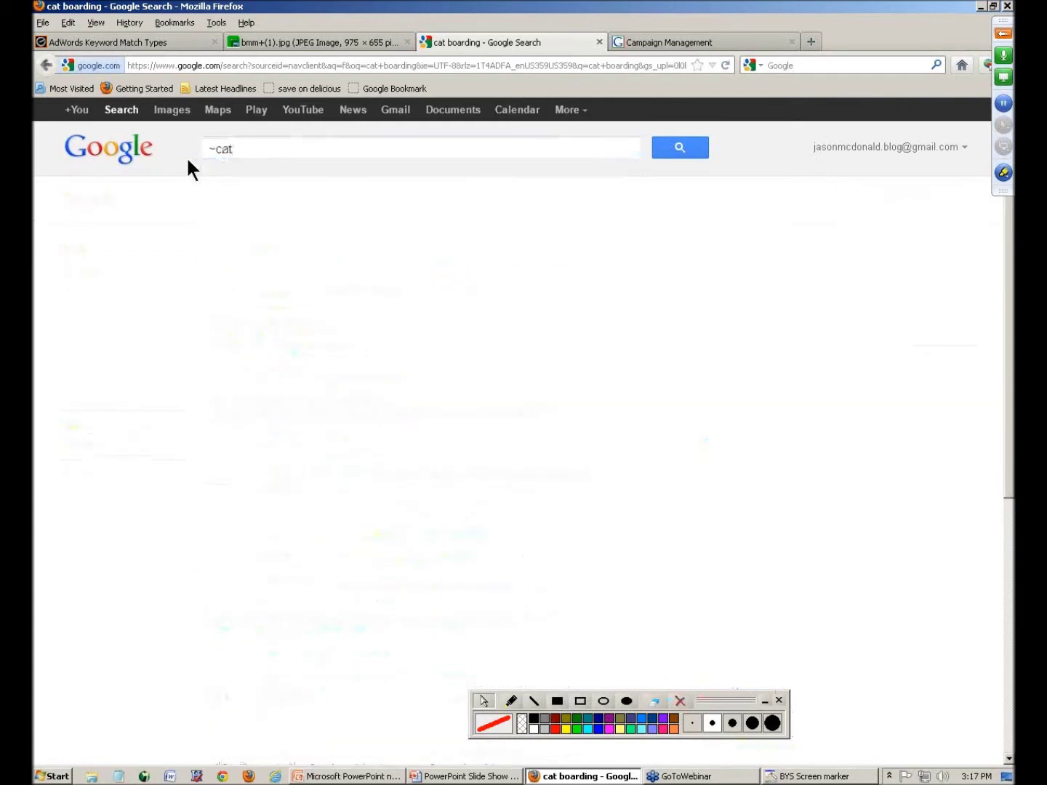
{"action": "left_click", "coordinate": [580, 701]}
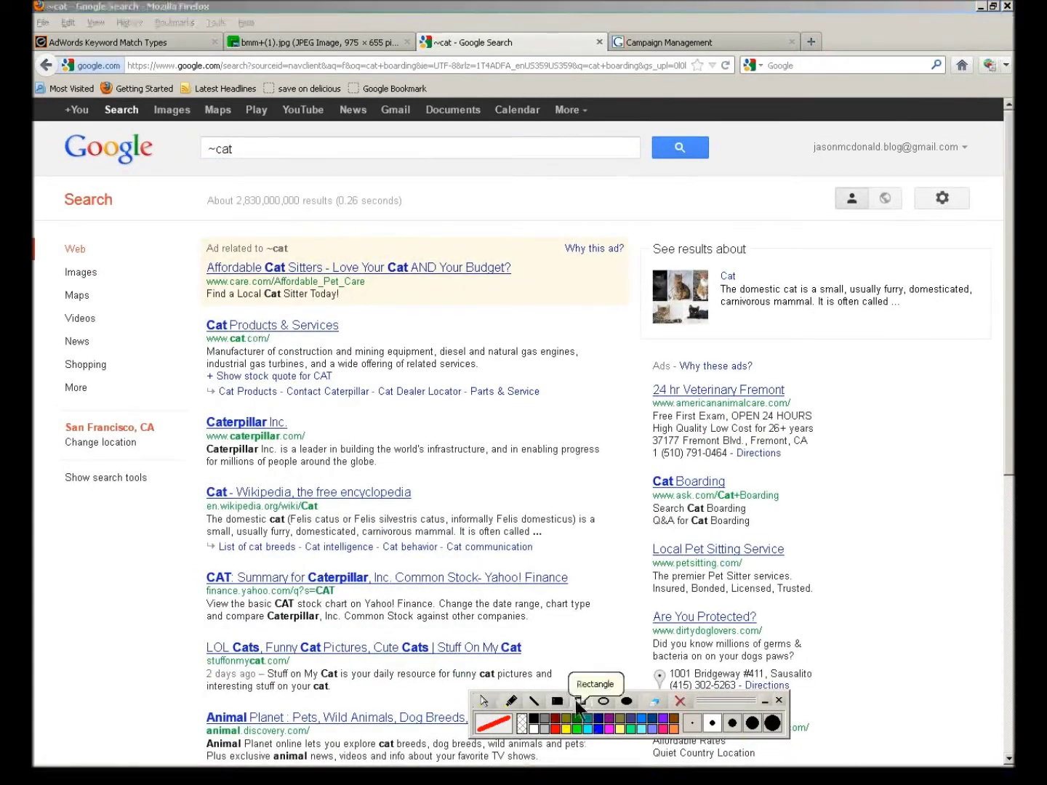
{"action": "left_click_drag", "start_coordinate": [170, 128], "coordinate": [253, 171]}
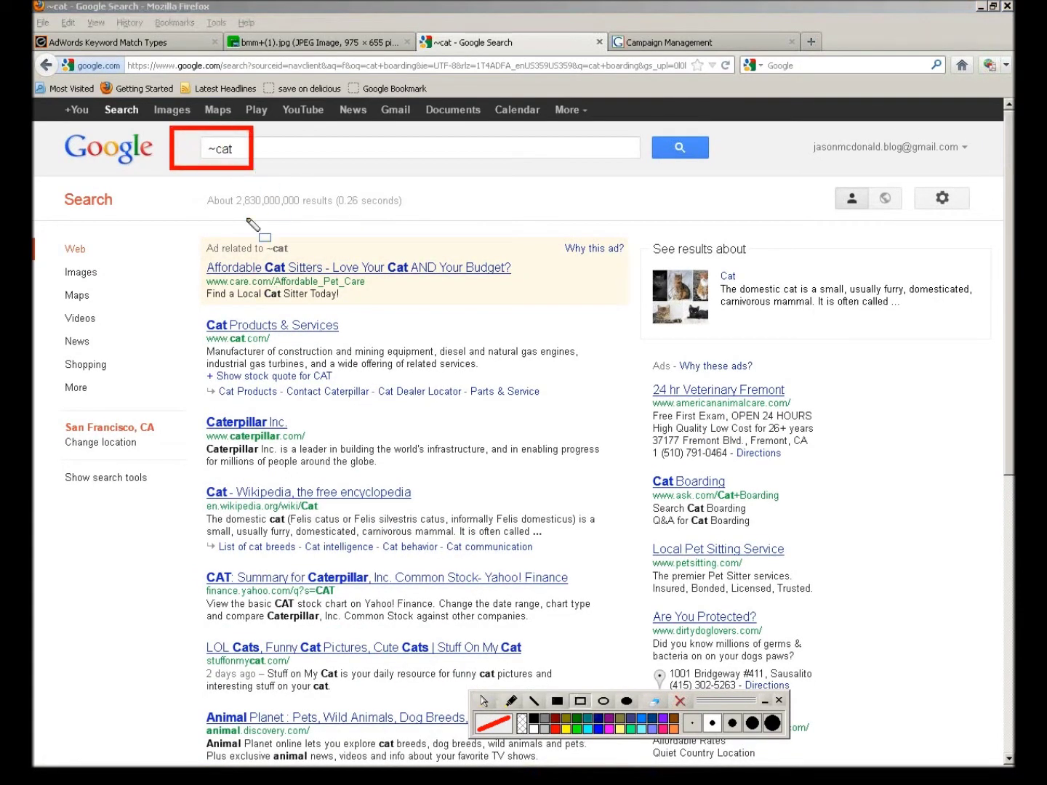
{"action": "left_click_drag", "start_coordinate": [186, 407], "coordinate": [310, 436]}
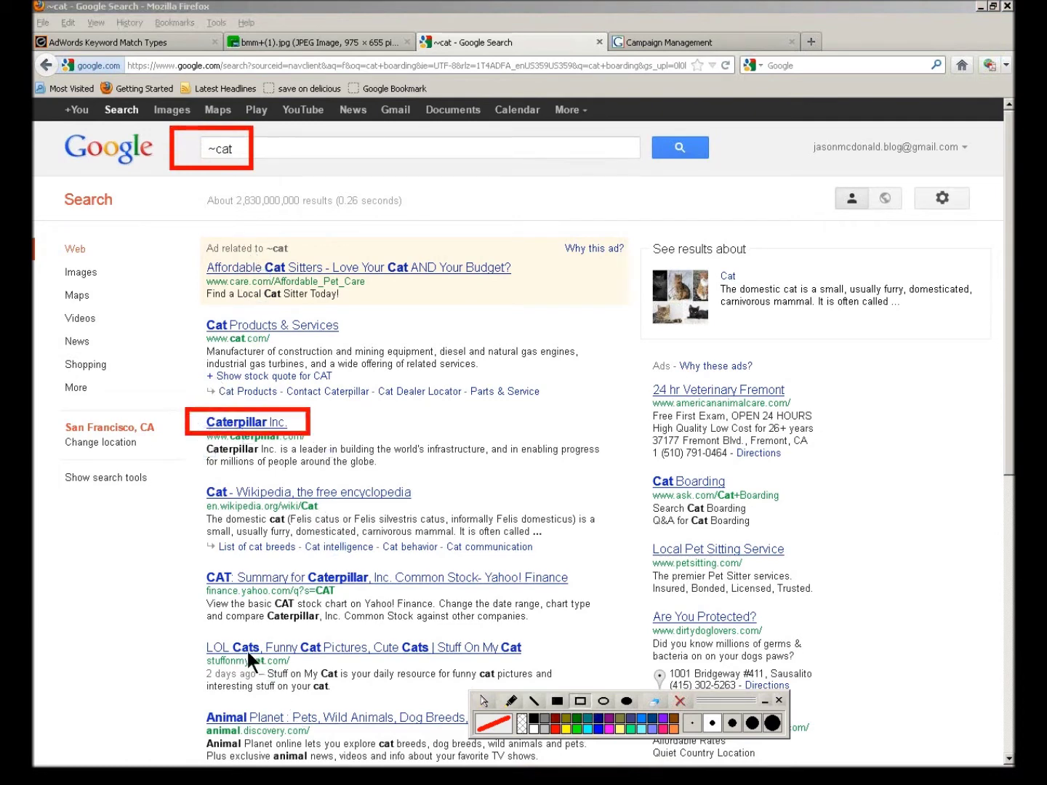
{"action": "left_click_drag", "start_coordinate": [191, 696], "coordinate": [258, 741]}
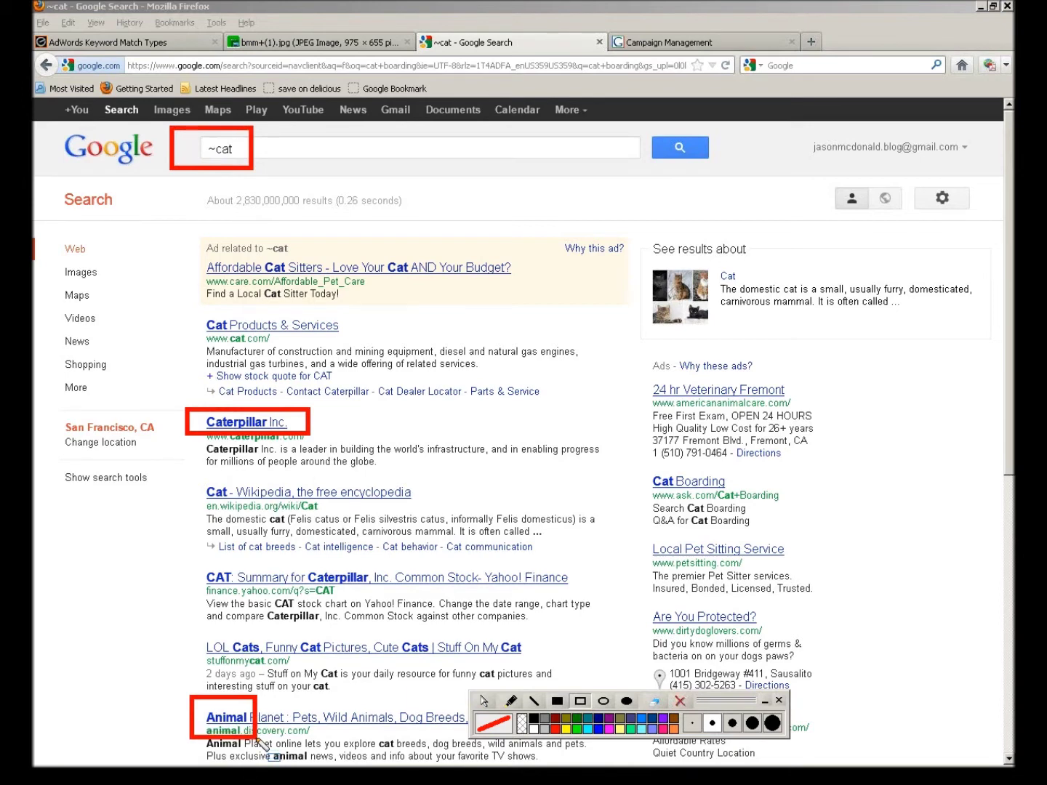
{"action": "left_click", "coordinate": [680, 702]}
{"action": "left_click", "coordinate": [487, 707]}
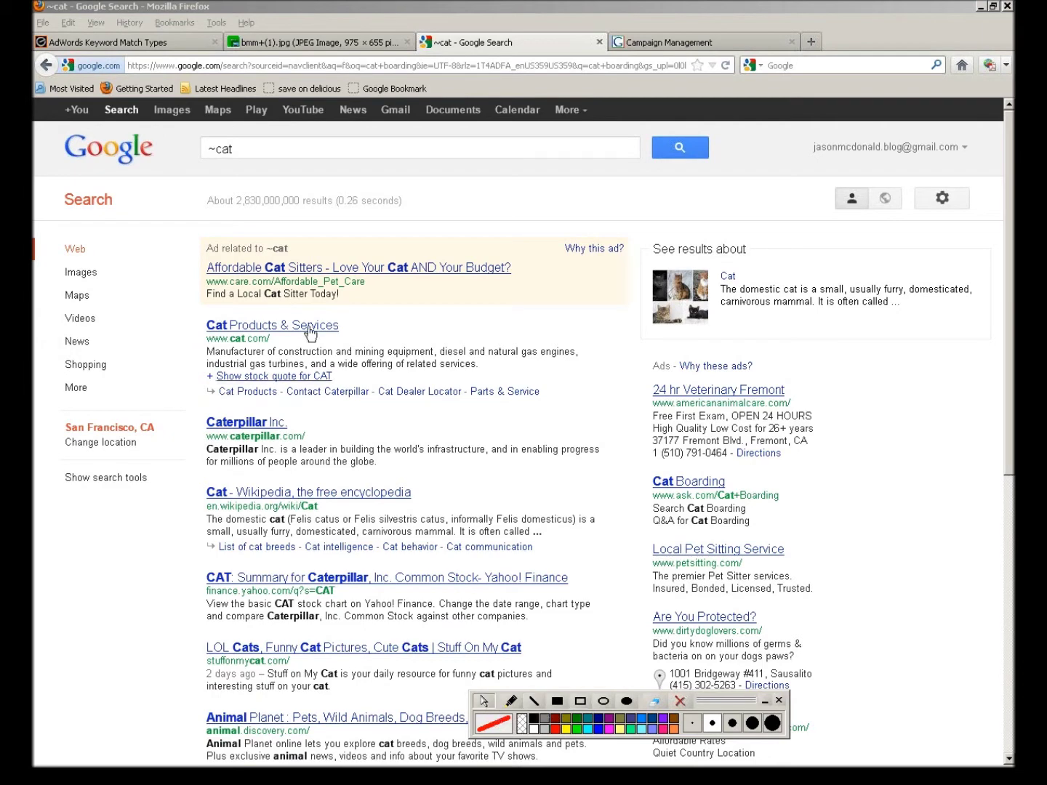
- Search ~animal, box the Animal Restaurant, Dog and Horse results, then show the match-types diagram
{"action": "left_click", "coordinate": [248, 154]}
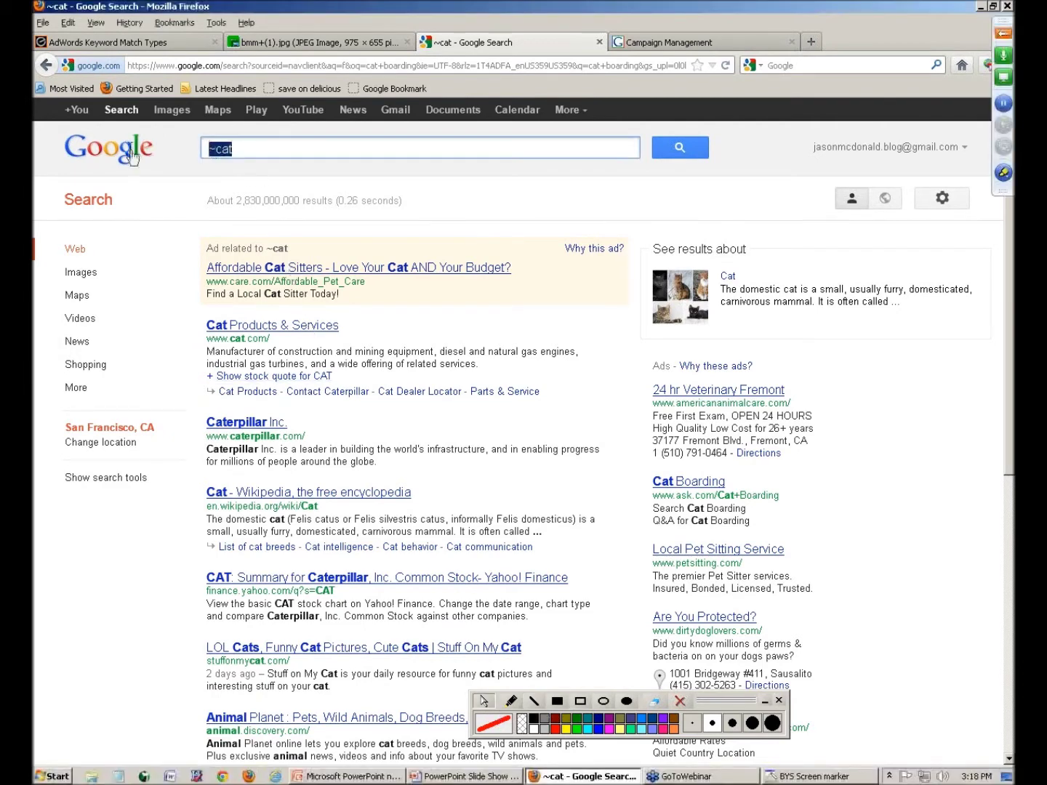
{"action": "type", "text": "~nnimal"}
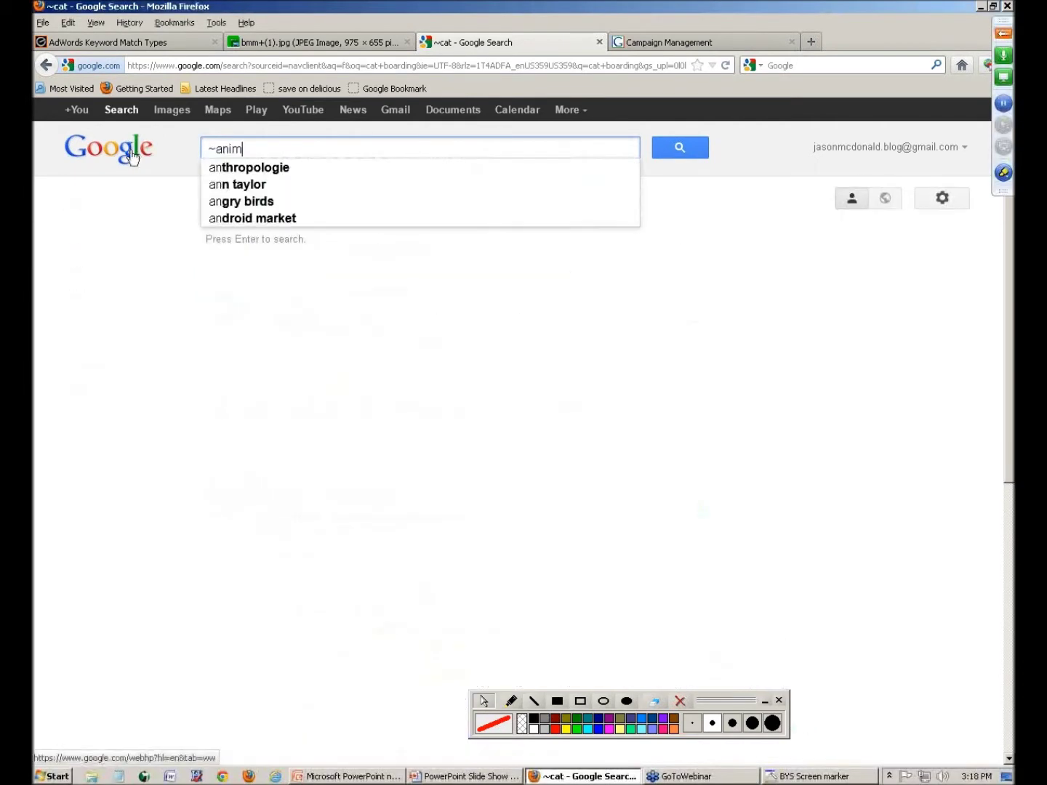
{"action": "key", "text": "Return"}
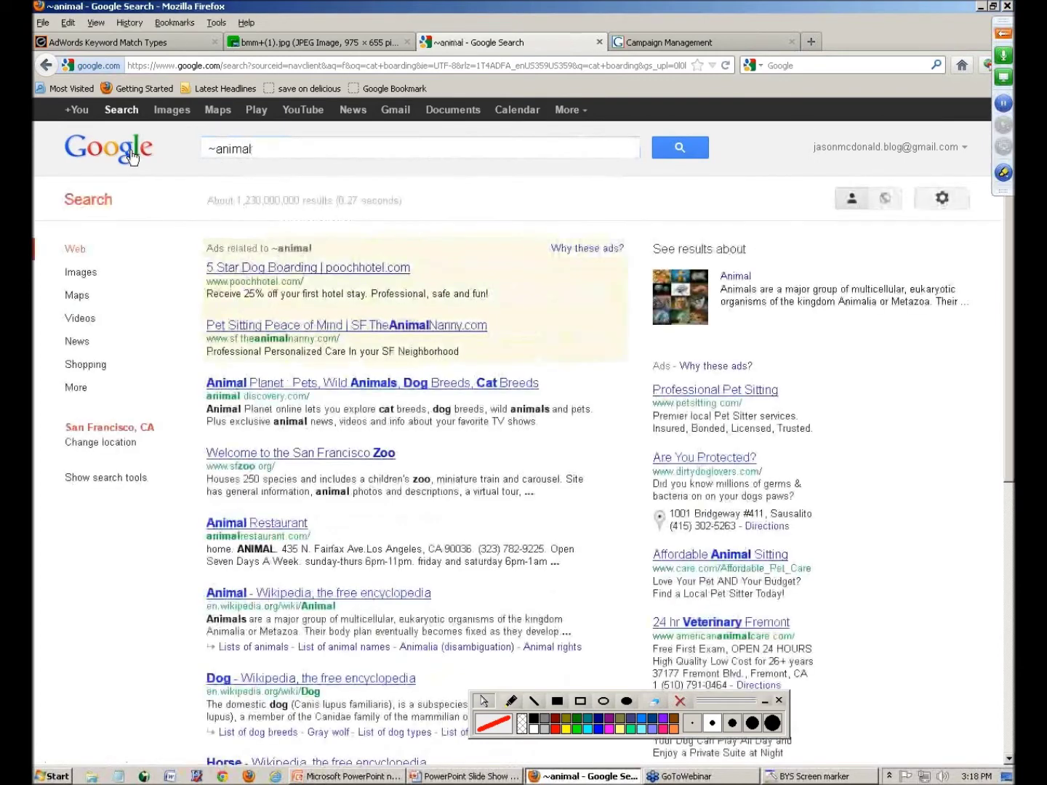
{"action": "left_click", "coordinate": [580, 702]}
{"action": "mouse_move", "coordinate": [194, 132]}
{"action": "left_mouse_down"}
{"action": "mouse_move", "coordinate": [227, 157]}
{"action": "mouse_move", "coordinate": [273, 167]}
{"action": "left_mouse_up"}
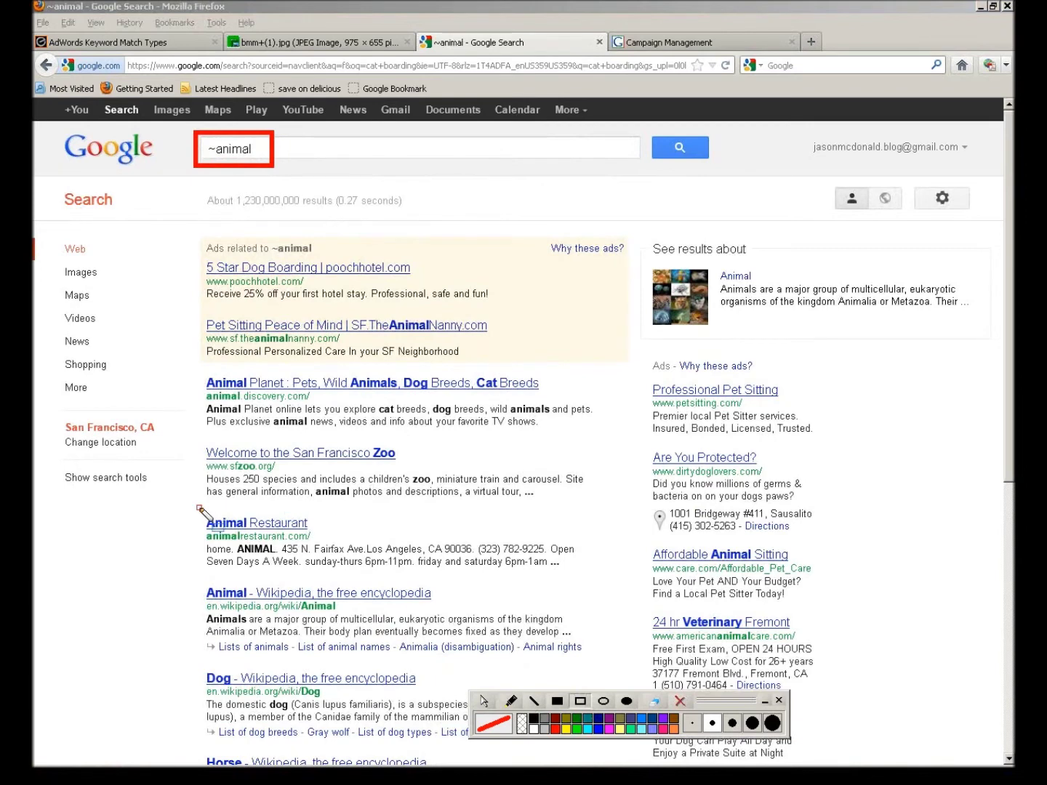
{"action": "left_click_drag", "start_coordinate": [198, 508], "coordinate": [264, 544]}
{"action": "left_click_drag", "start_coordinate": [178, 661], "coordinate": [256, 695]}
{"action": "mouse_move", "coordinate": [189, 736]}
{"action": "left_mouse_down"}
{"action": "mouse_move", "coordinate": [211, 767]}
{"action": "mouse_move", "coordinate": [253, 775]}
{"action": "left_mouse_up"}
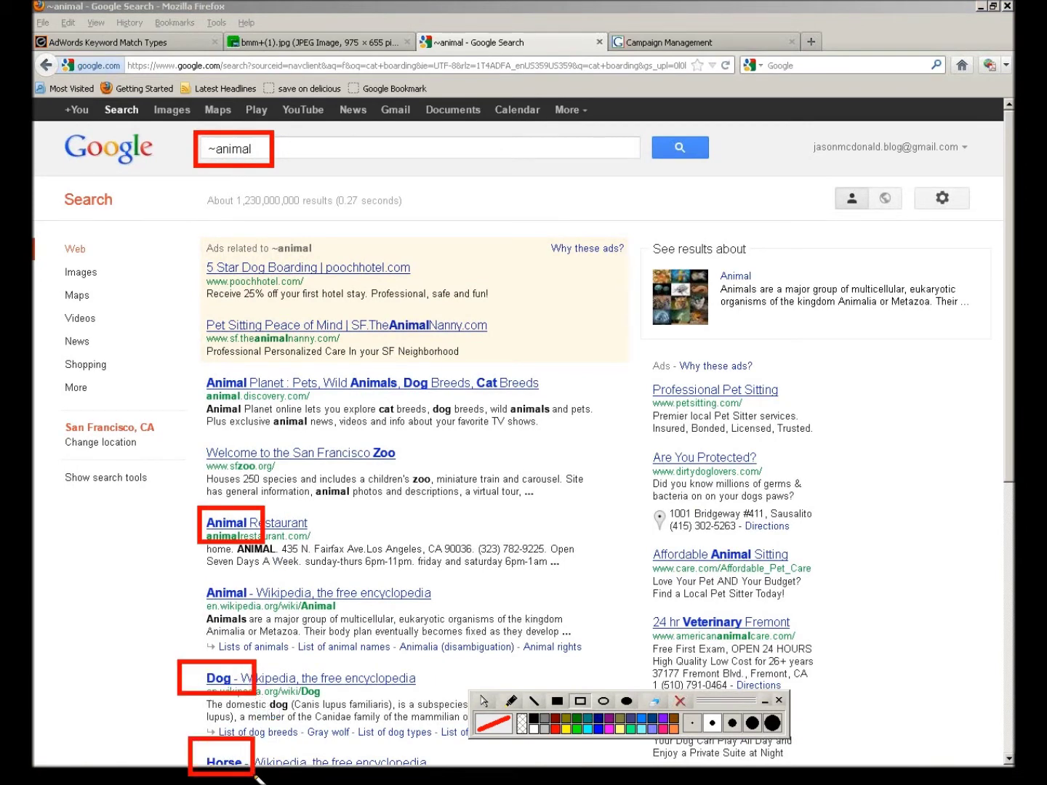
{"action": "left_click", "coordinate": [655, 702]}
{"action": "left_click", "coordinate": [484, 701]}
{"action": "left_click", "coordinate": [600, 42]}
{"action": "left_click", "coordinate": [340, 45]}
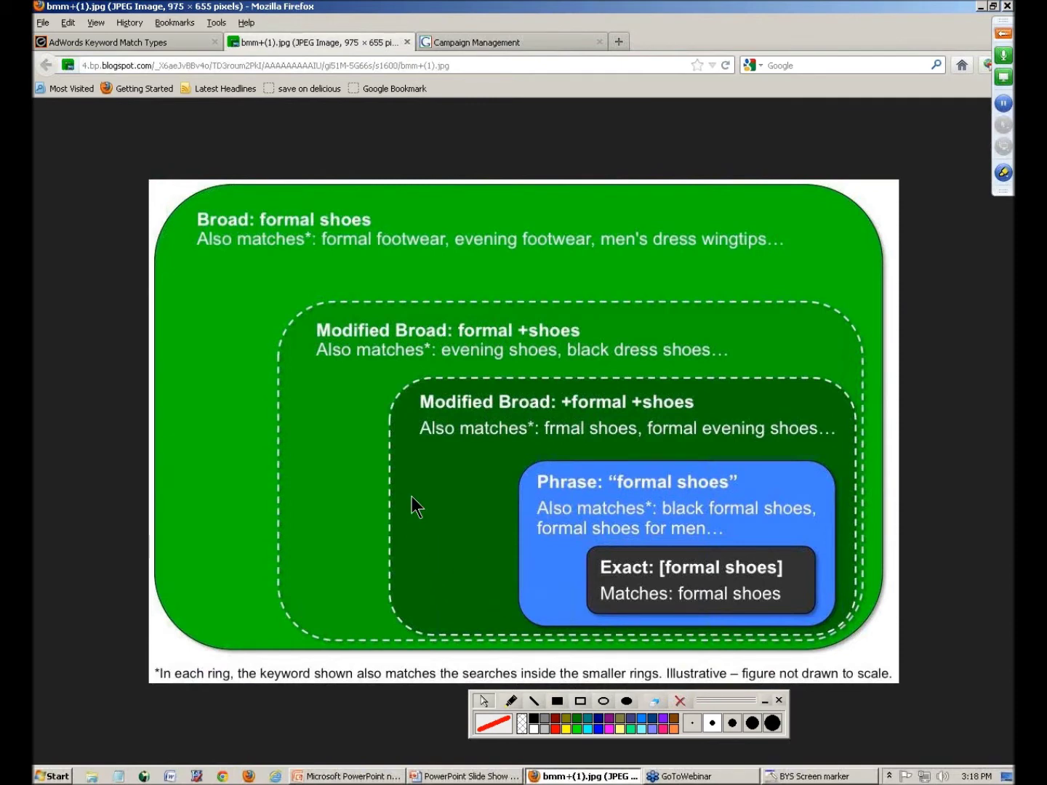
- Flip to the PowerPoint slideshow and back, then bring up the AdWords campaign list
{"action": "left_click", "coordinate": [500, 779]}
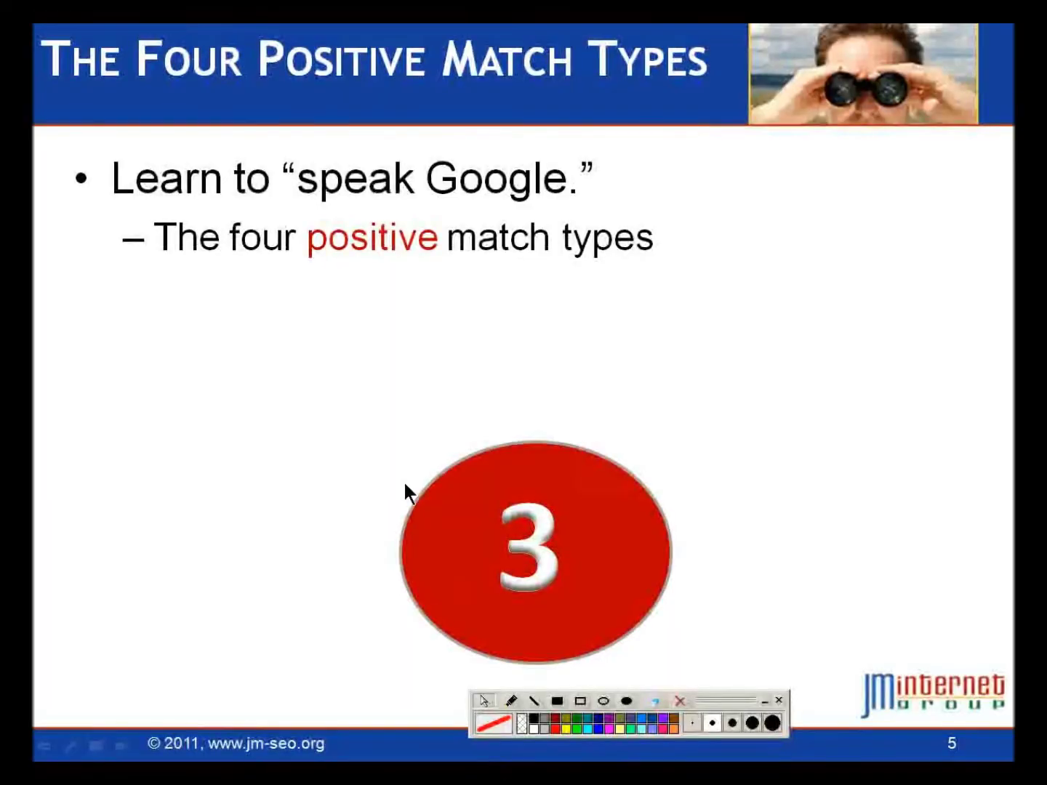
{"action": "key", "text": "alt+Tab"}
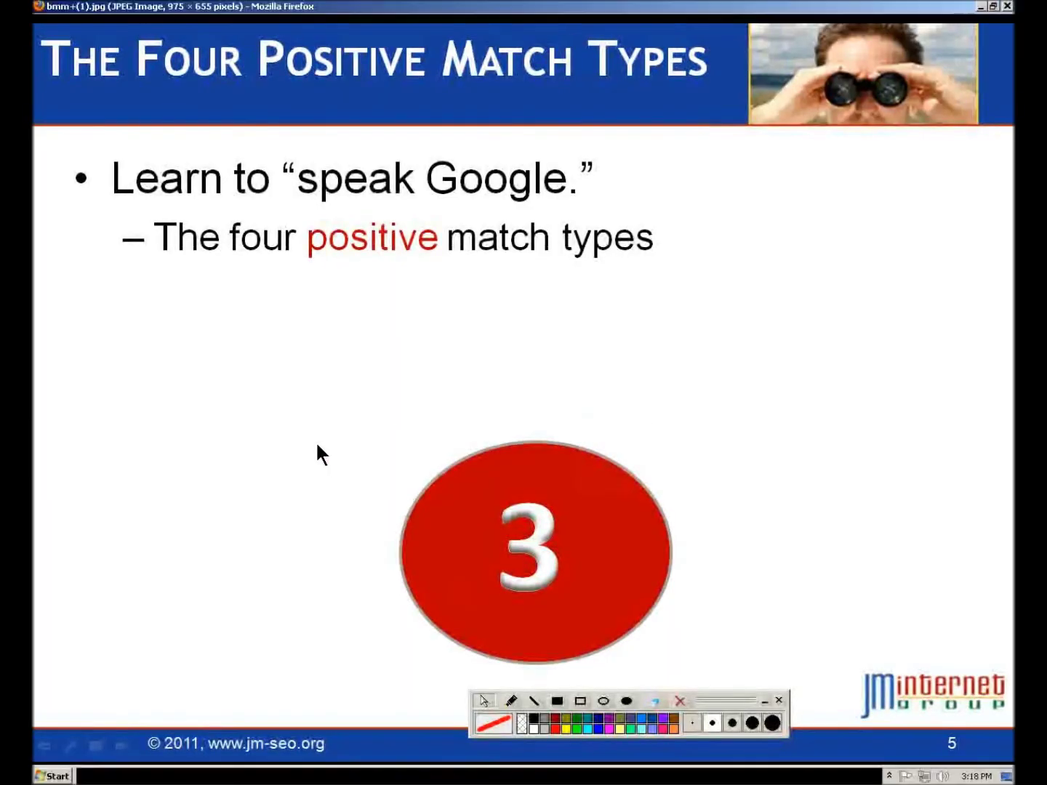
{"action": "left_click", "coordinate": [119, 46]}
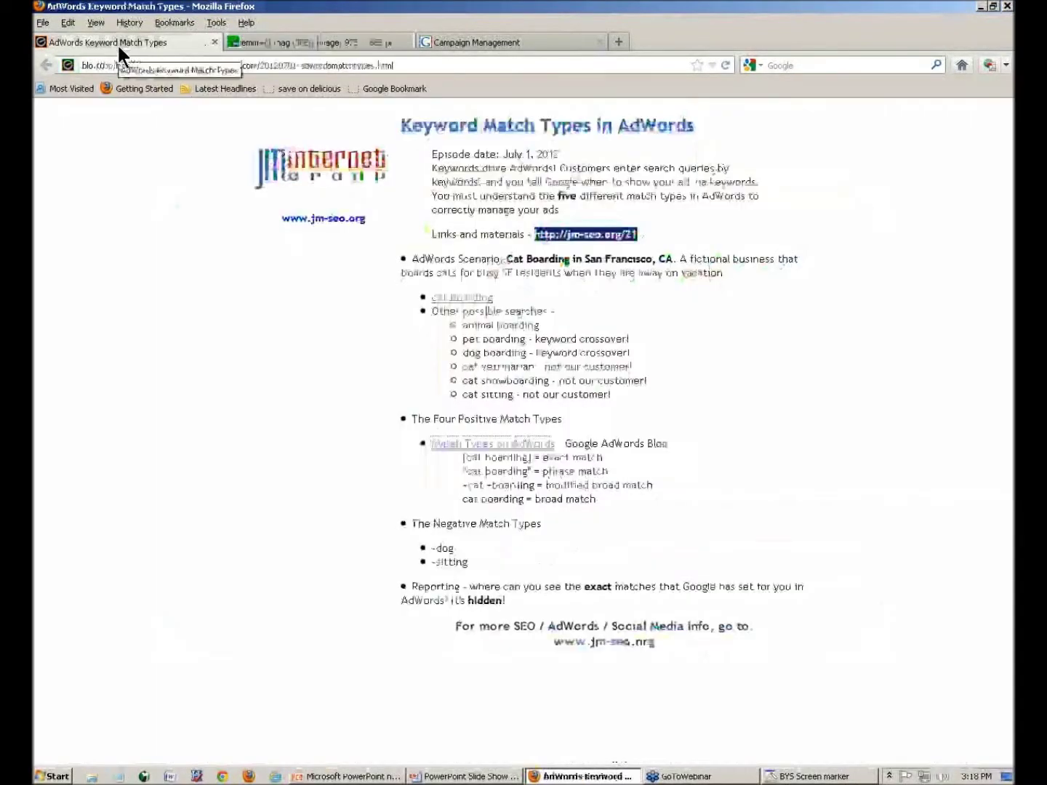
{"action": "left_click", "coordinate": [448, 43]}
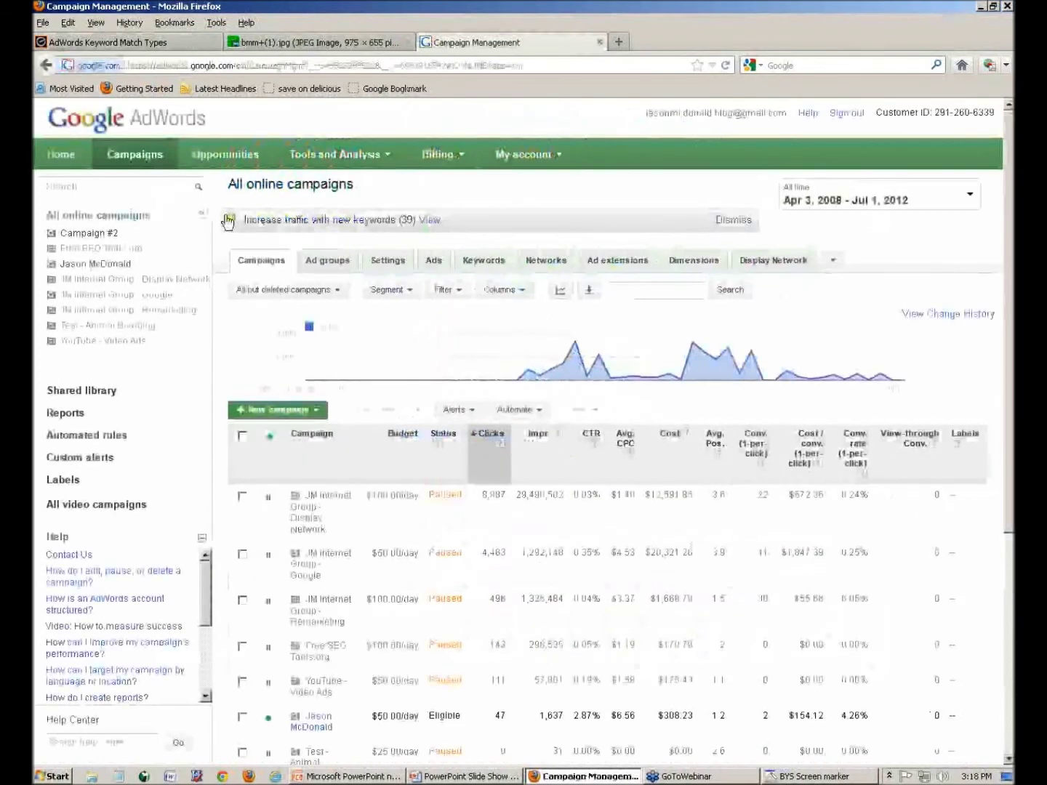
- Open the JM Internet Group - Google campaign's Class ad group and view its ads and keywords
{"action": "left_click", "coordinate": [110, 295]}
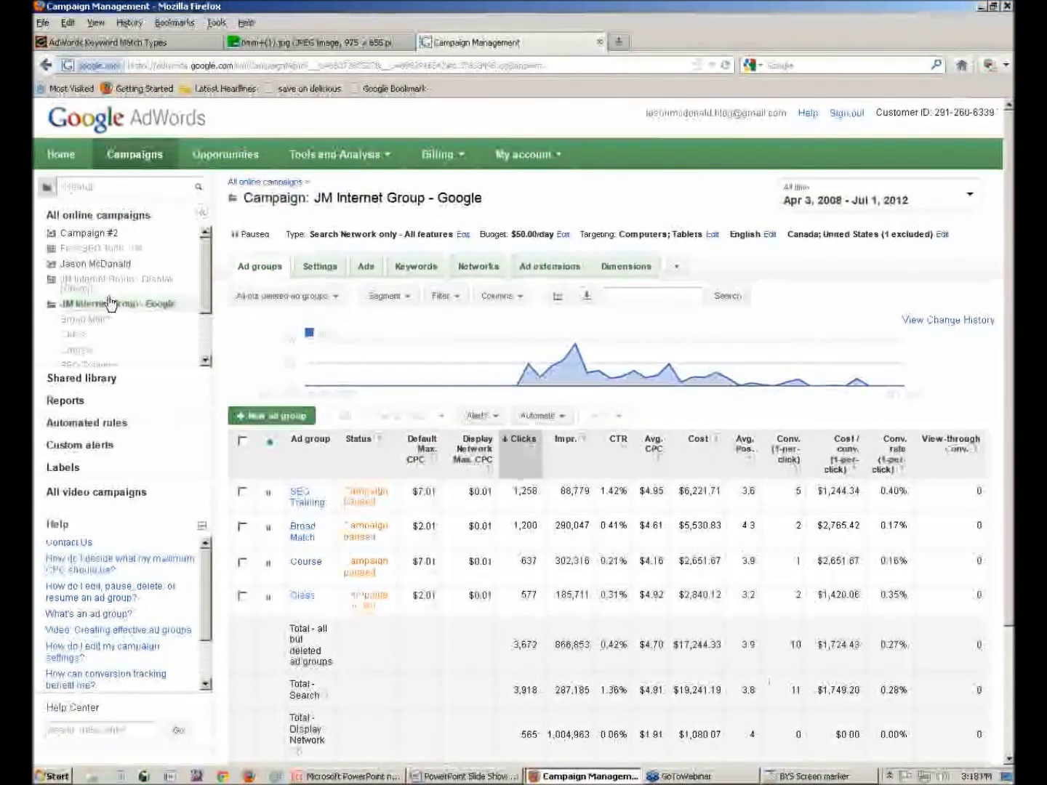
{"action": "left_click", "coordinate": [84, 336]}
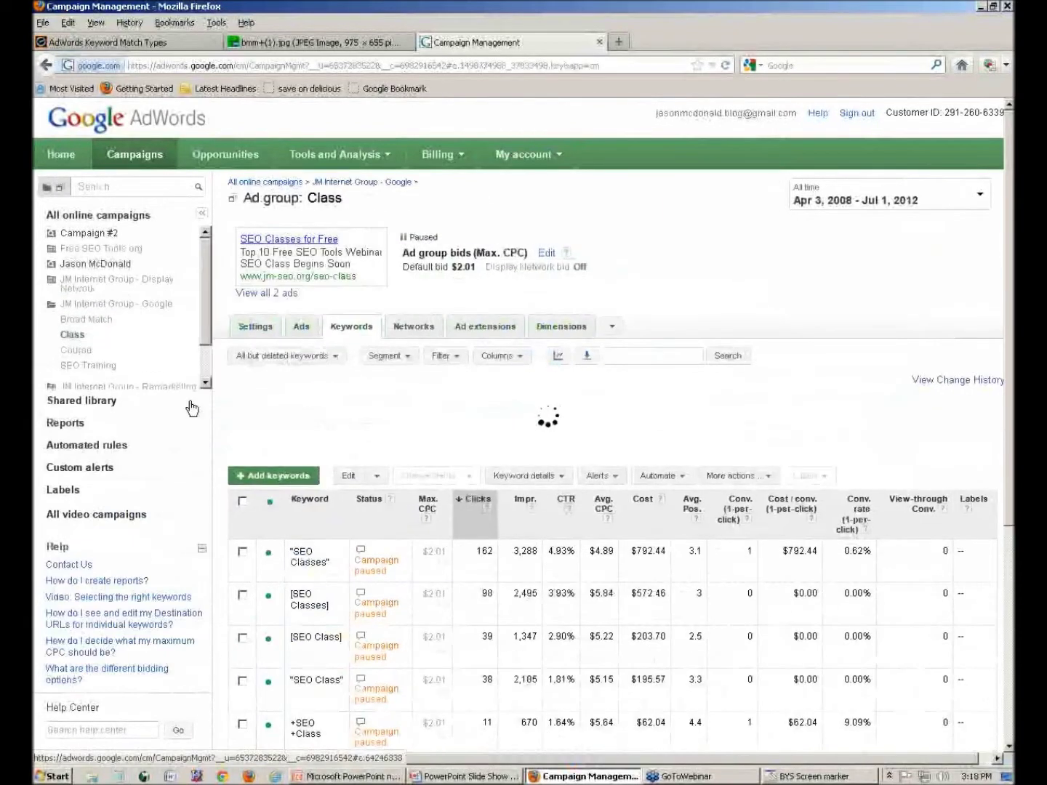
{"action": "left_click", "coordinate": [302, 326]}
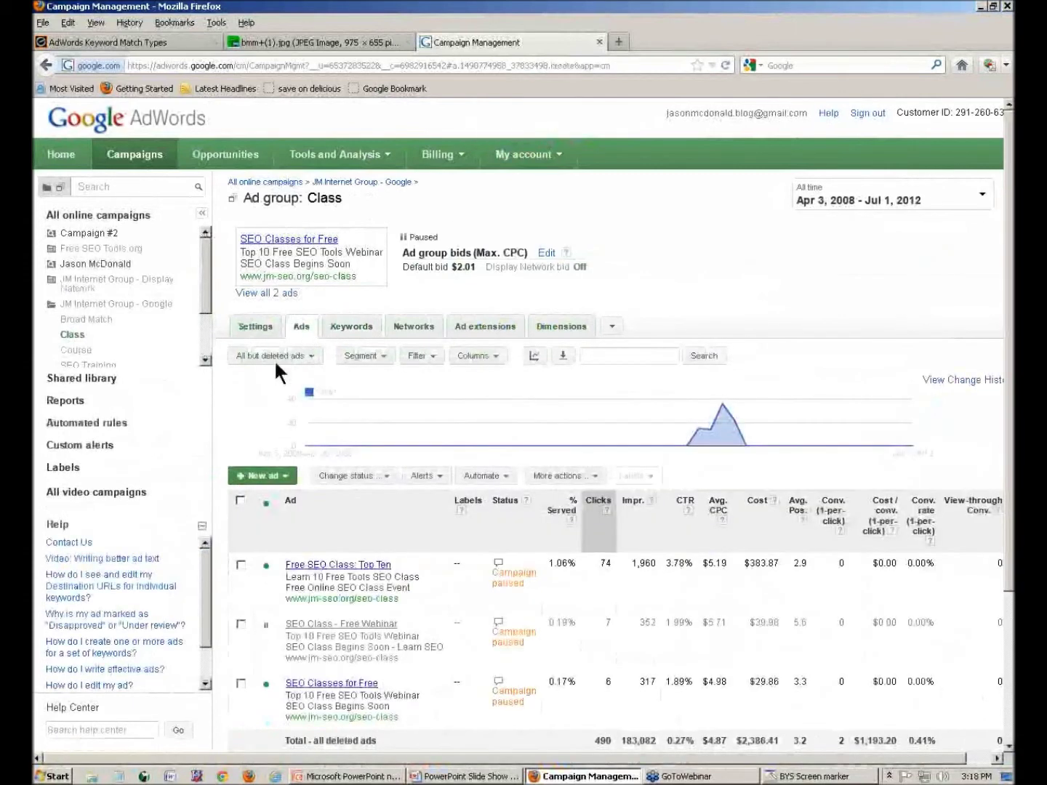
{"action": "left_click", "coordinate": [353, 327]}
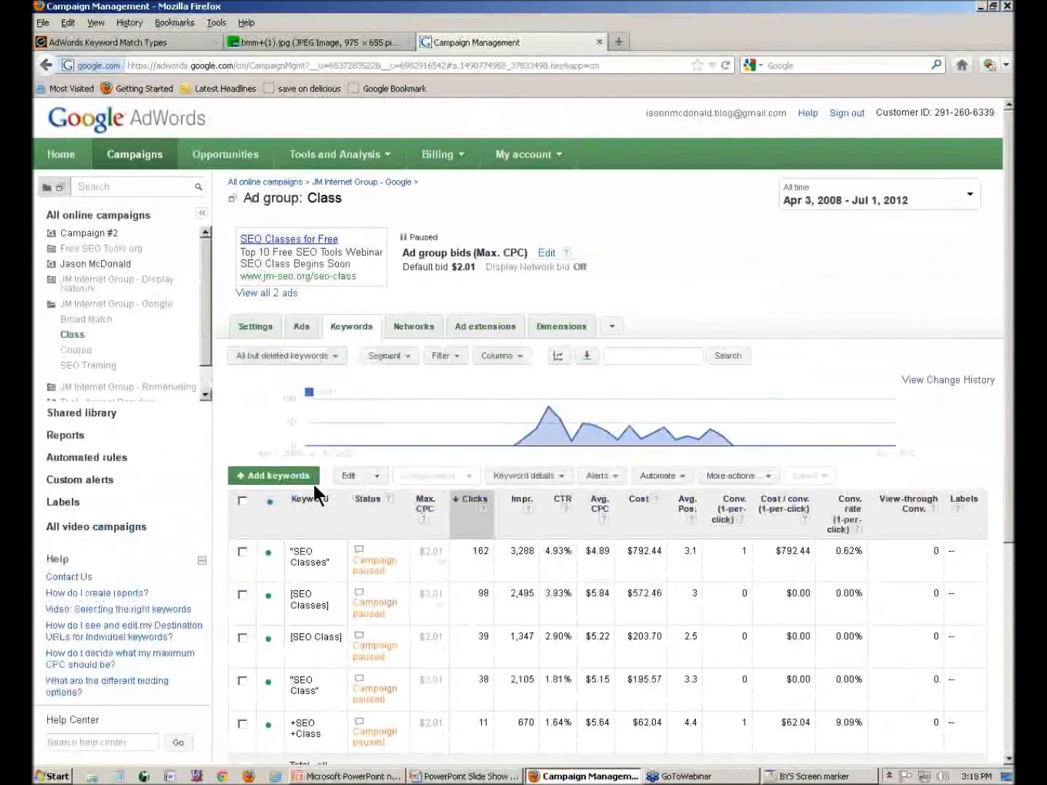
- Draft [Cat boarding], +cat +boarding, "cat boarding" and cat boarding as keywords, then cancel
{"action": "left_click", "coordinate": [279, 476]}
{"action": "scroll", "coordinate": [327, 589], "scroll_direction": "down", "scroll_amount": 3}
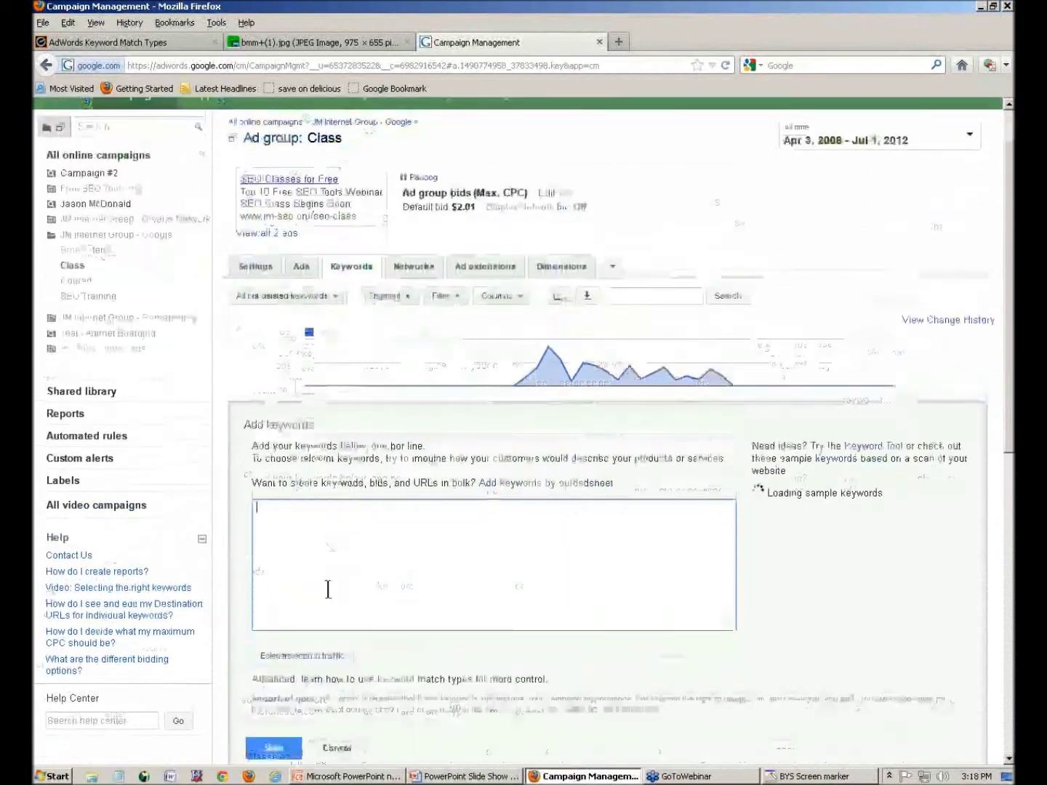
{"action": "type", "text": "[Cat boarding"}
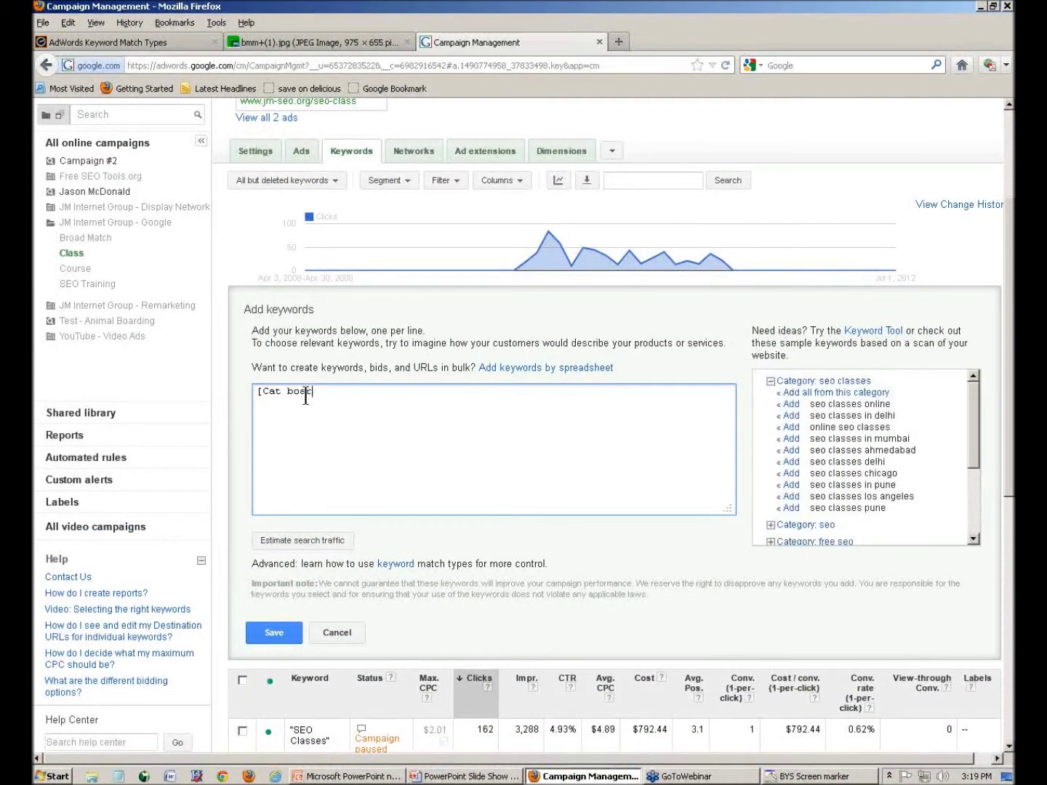
{"action": "type", "text": "]"}
{"action": "key", "text": "Return"}
{"action": "type", "text": "+cat +boarding"}
{"action": "key", "text": "Return"}
{"action": "type", "text": "\"cat boarding\""}
{"action": "key", "text": "Return"}
{"action": "type", "text": "cat boarding"}
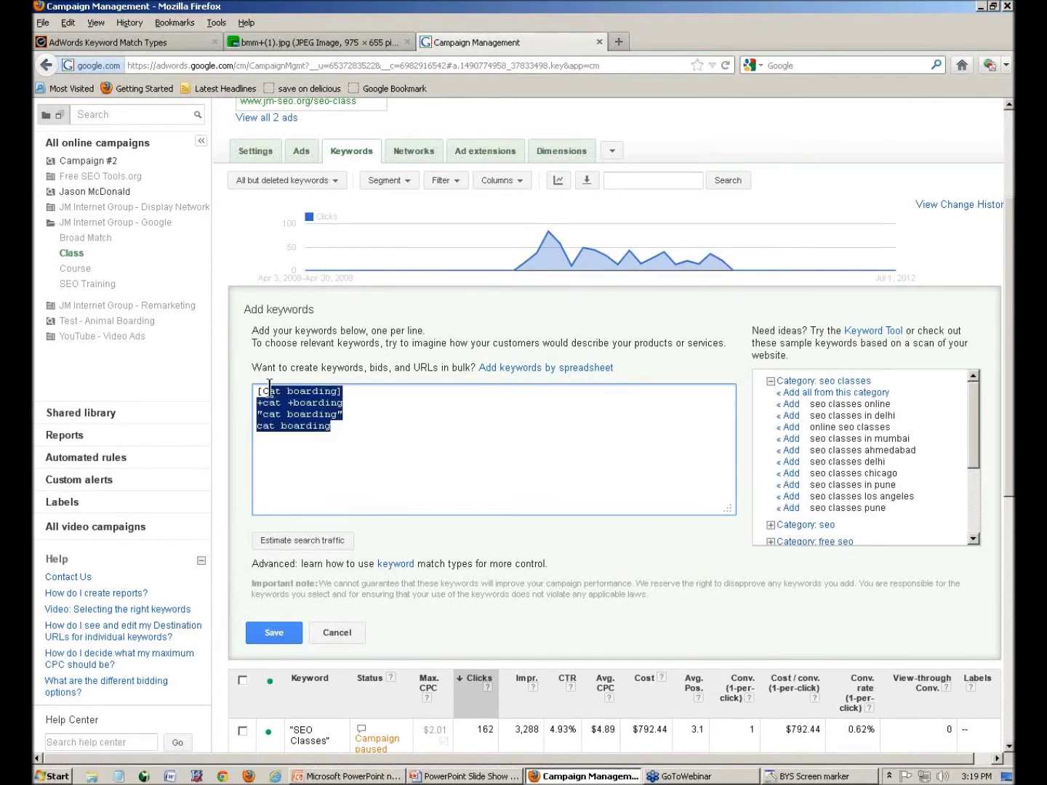
{"action": "left_click_drag", "start_coordinate": [363, 440], "coordinate": [254, 384]}
{"action": "left_click", "coordinate": [336, 633]}
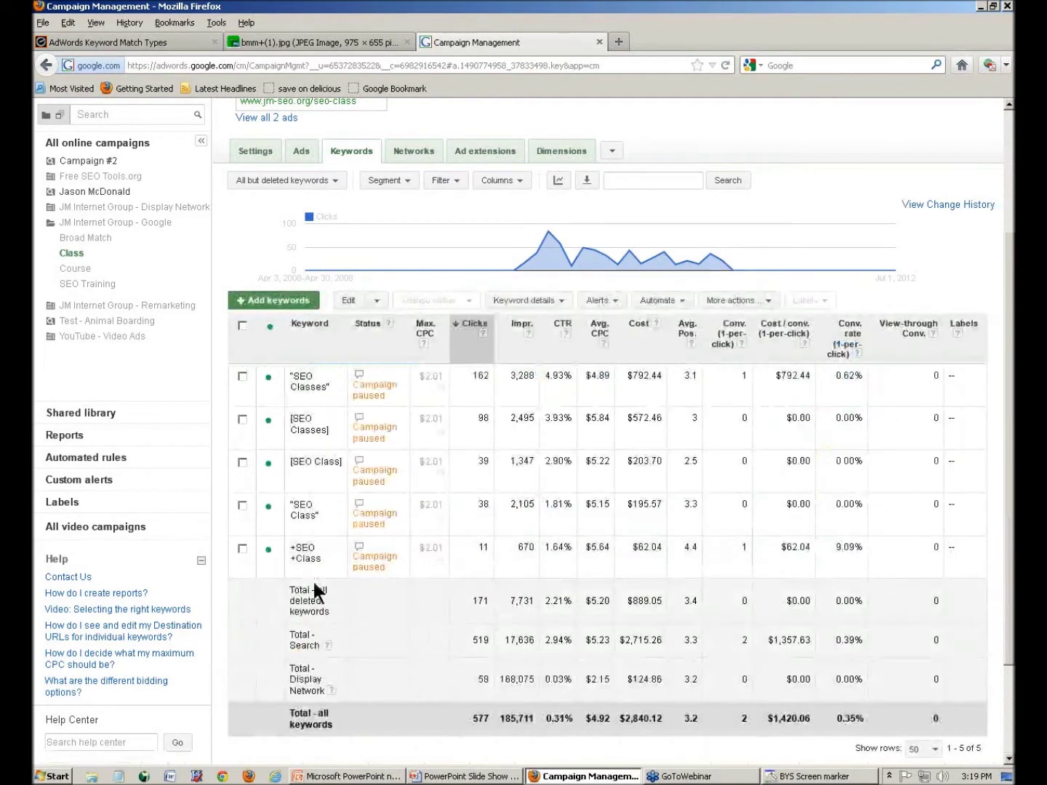
- Open the Broad Match ad group and briefly box its keyword and status columns
{"action": "left_click", "coordinate": [85, 238]}
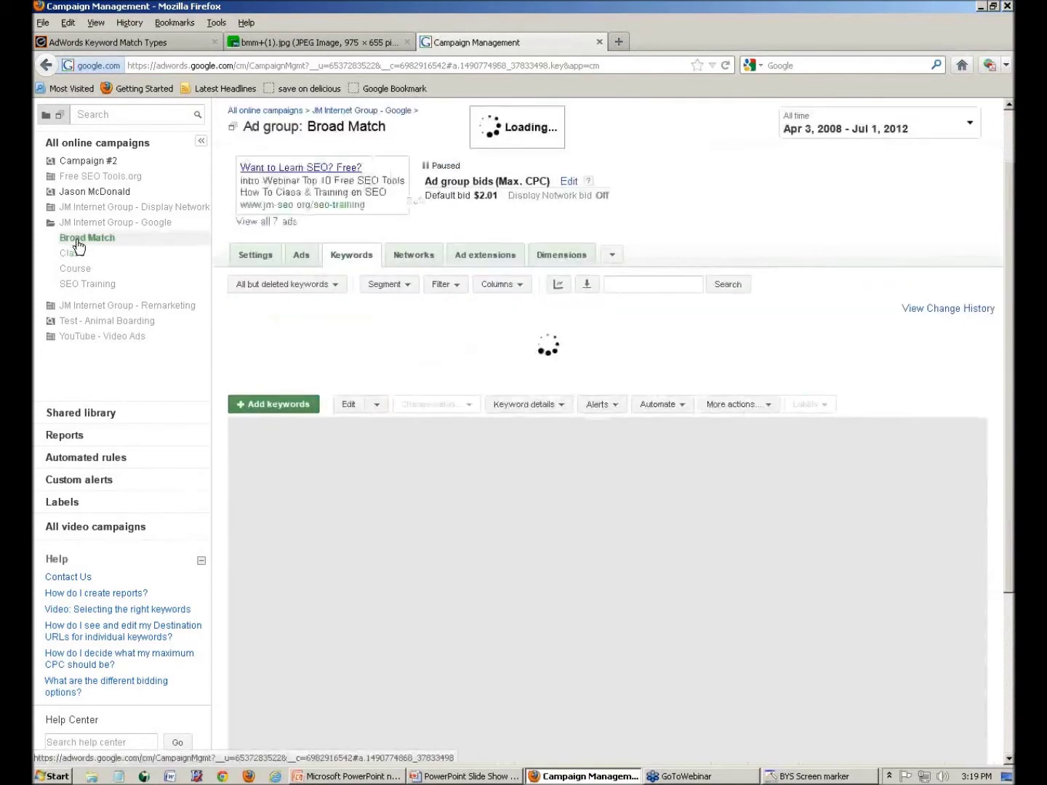
{"action": "scroll", "coordinate": [254, 451], "scroll_direction": "down", "scroll_amount": 3}
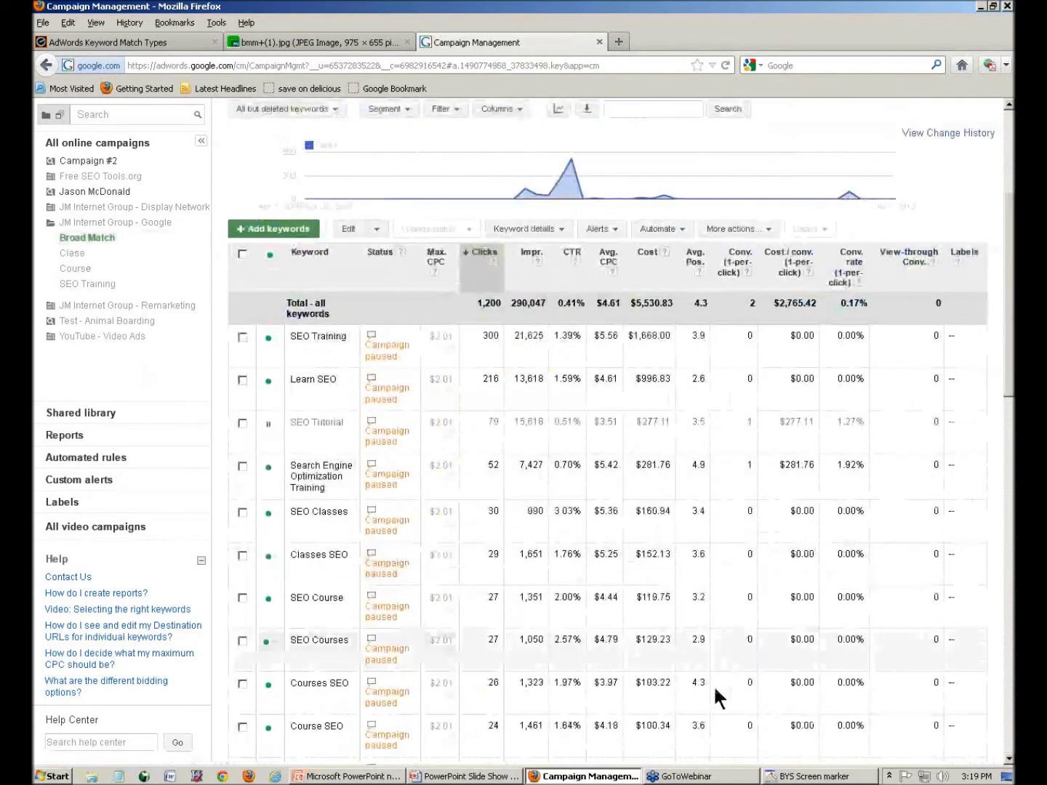
{"action": "left_click", "coordinate": [580, 701]}
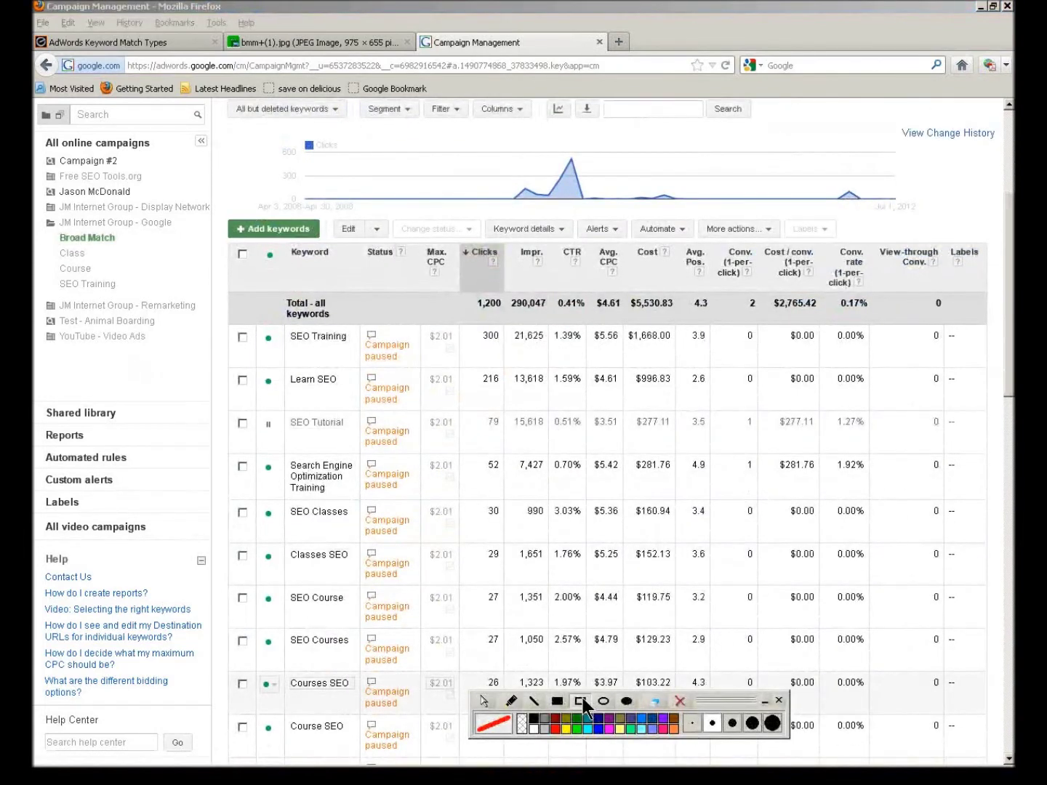
{"action": "left_click_drag", "start_coordinate": [248, 277], "coordinate": [458, 649]}
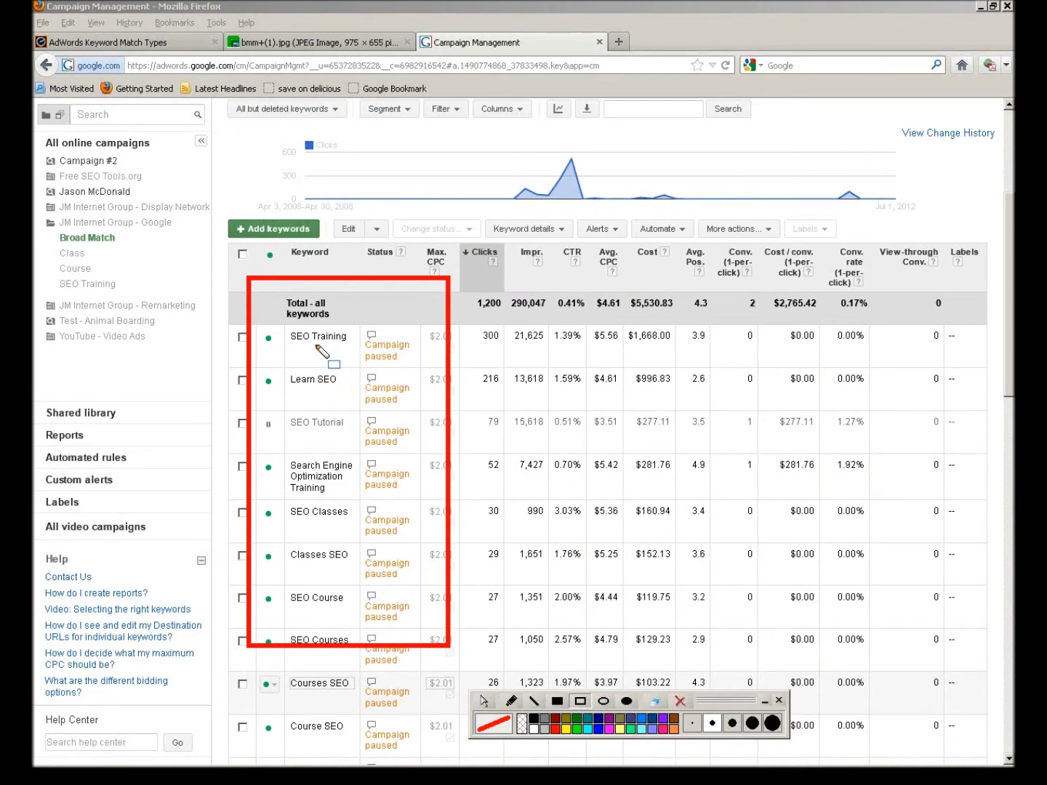
{"action": "left_click", "coordinate": [680, 701]}
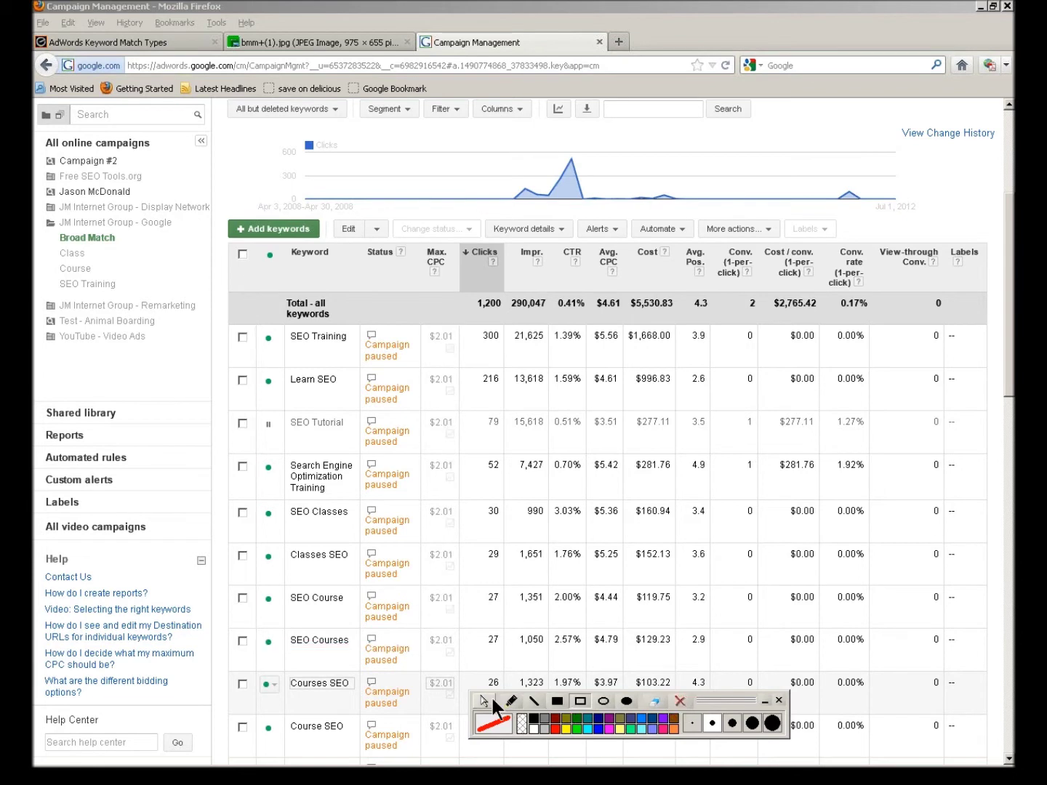
{"action": "left_click", "coordinate": [254, 42]}
- On the Keyword Match Types notes page, highlight the four positive match types, then the modified broad match line
{"action": "left_click", "coordinate": [77, 41]}
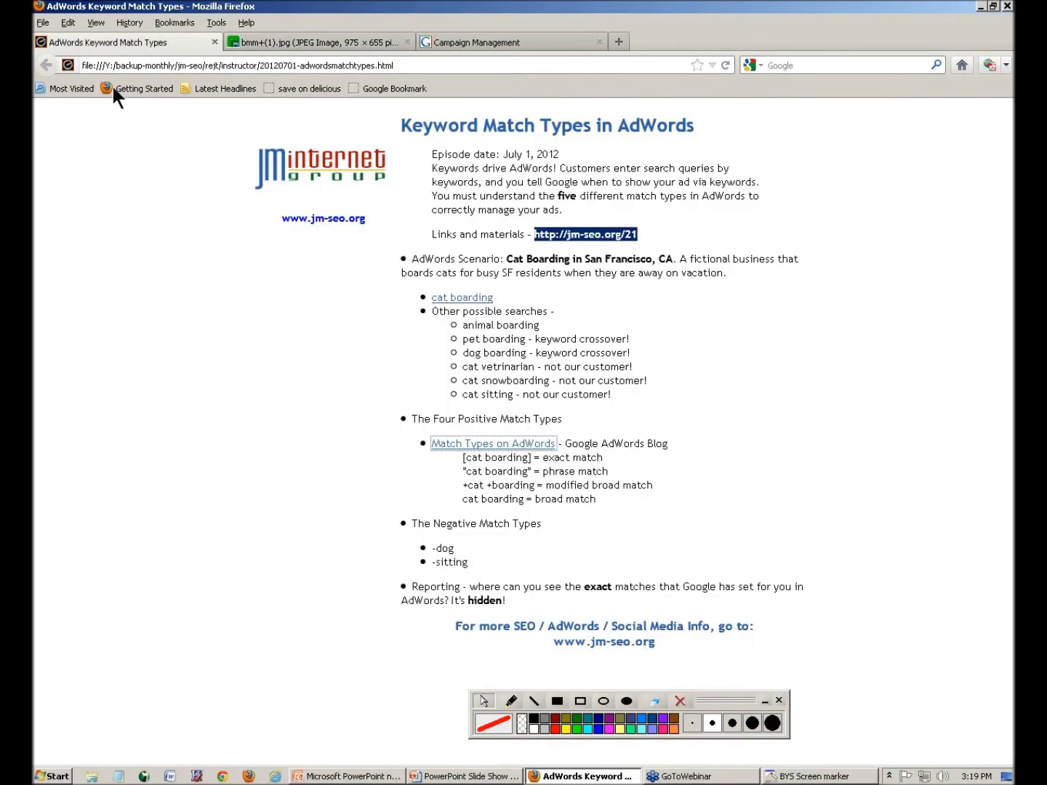
{"action": "left_click_drag", "start_coordinate": [603, 503], "coordinate": [462, 465]}
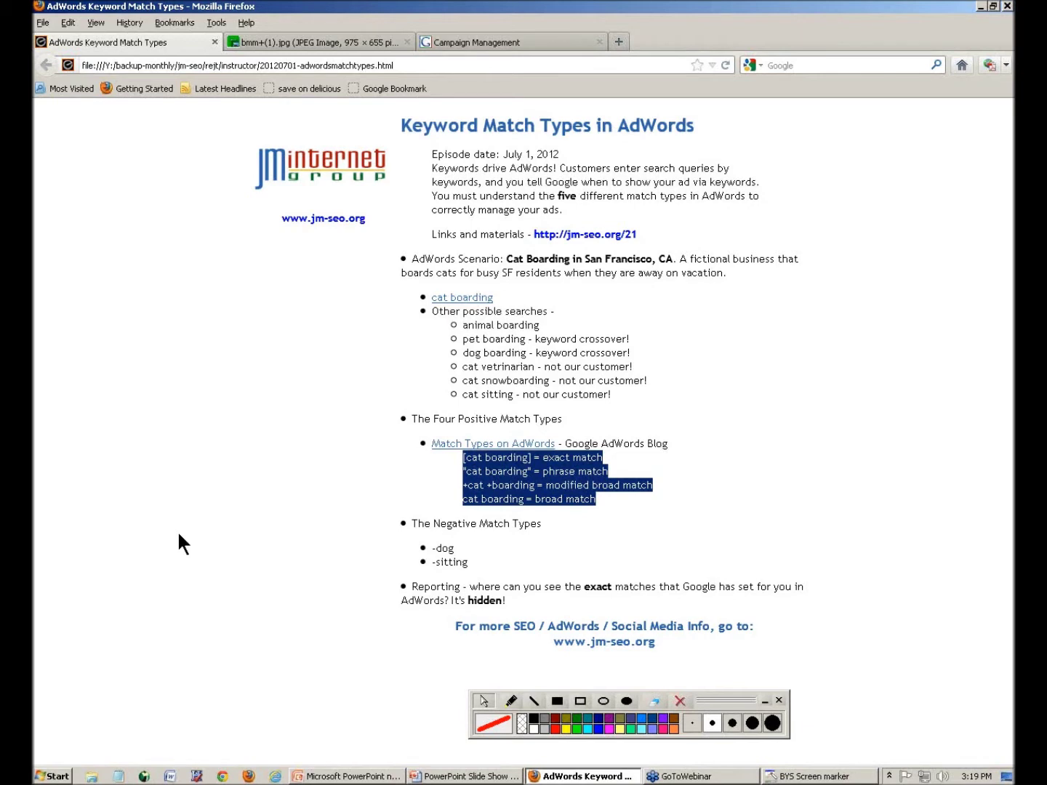
{"action": "left_click", "coordinate": [252, 465]}
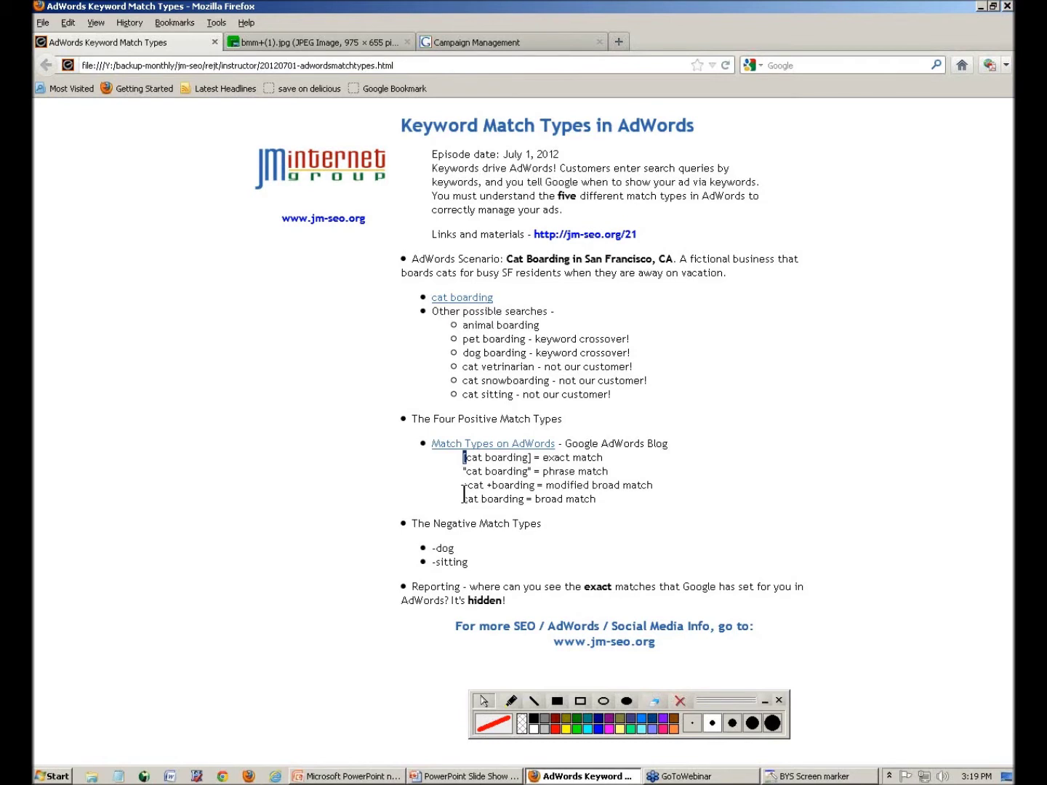
{"action": "left_click_drag", "start_coordinate": [462, 485], "coordinate": [658, 495]}
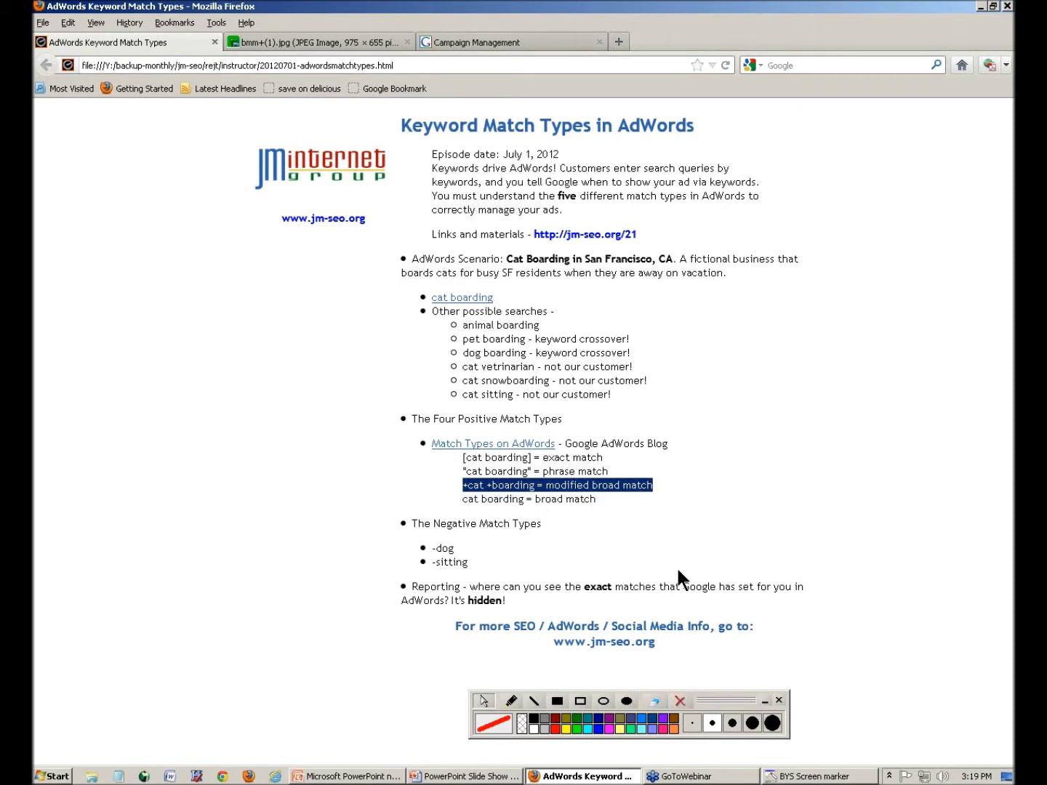
{"action": "left_click", "coordinate": [469, 777]}
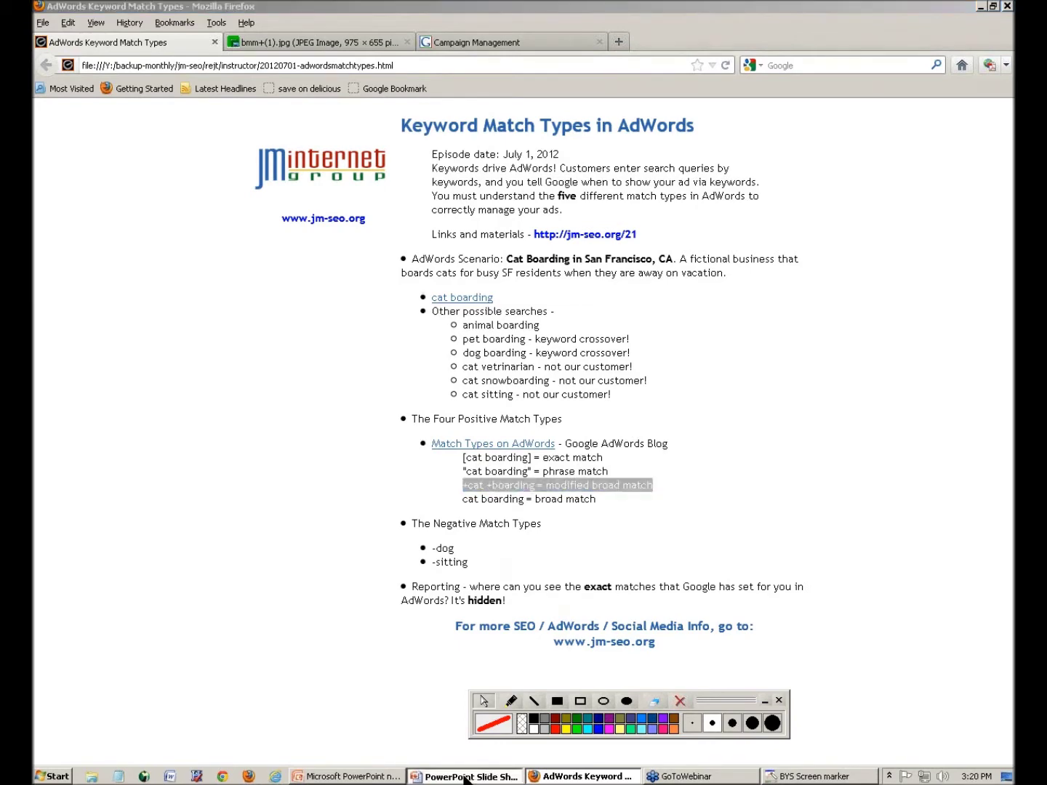
- Advance the slideshow to slide 6, Negative Keywords, then return to the Firefox notes page
{"action": "key", "text": "Right"}
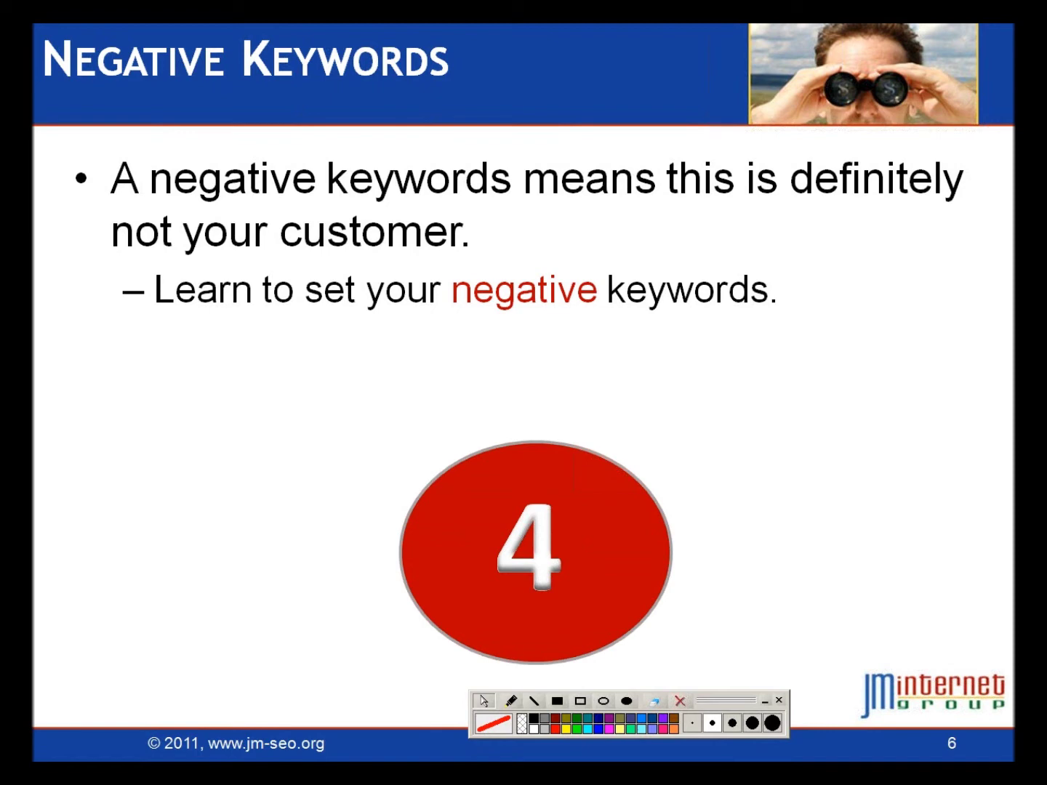
{"action": "left_click", "coordinate": [779, 700]}
{"action": "key", "text": "alt+Tab"}
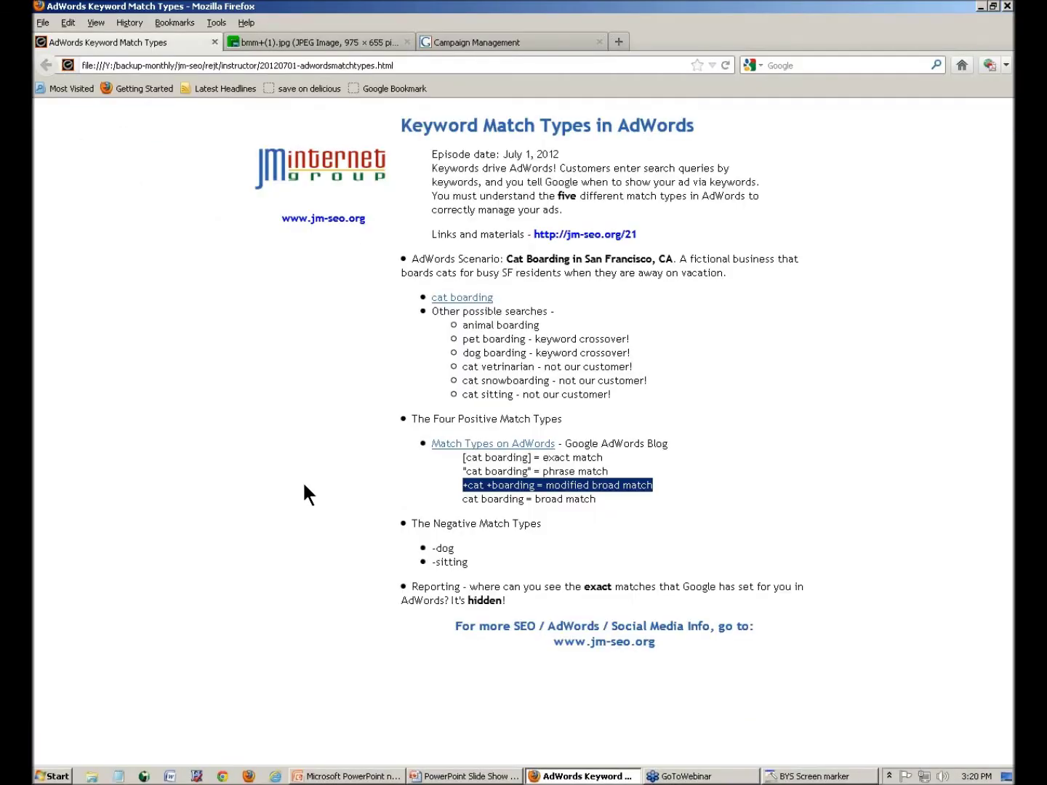
{"action": "left_click", "coordinate": [304, 485]}
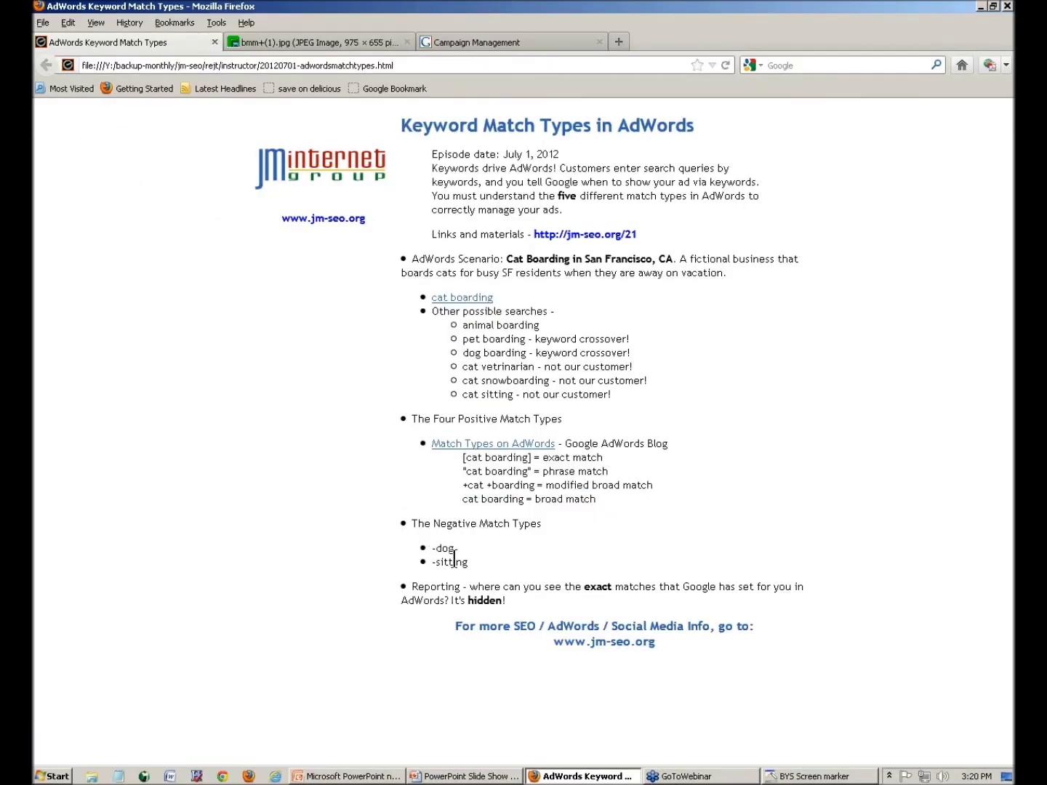
- Highlight the -dog/-sitting examples, the 'not our customer' searches and the word vetrinarian
{"action": "left_click_drag", "start_coordinate": [432, 547], "coordinate": [458, 558]}
{"action": "left_click_drag", "start_coordinate": [468, 368], "coordinate": [622, 397]}
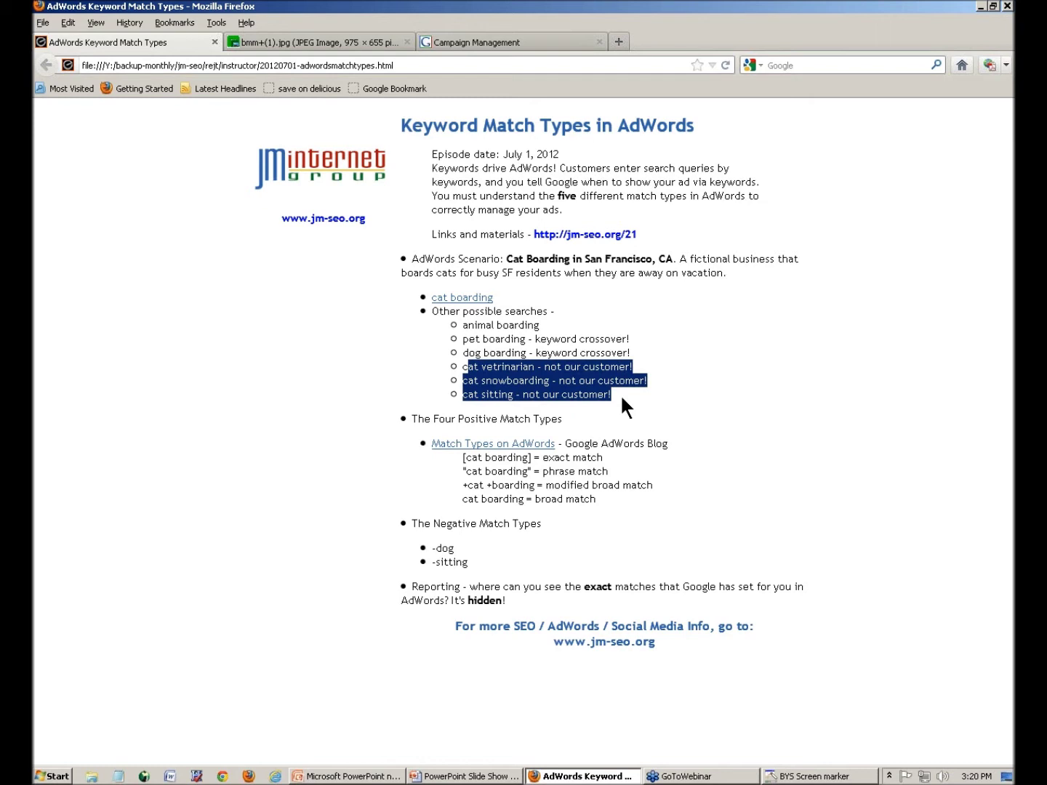
{"action": "left_click_drag", "start_coordinate": [481, 367], "coordinate": [533, 380]}
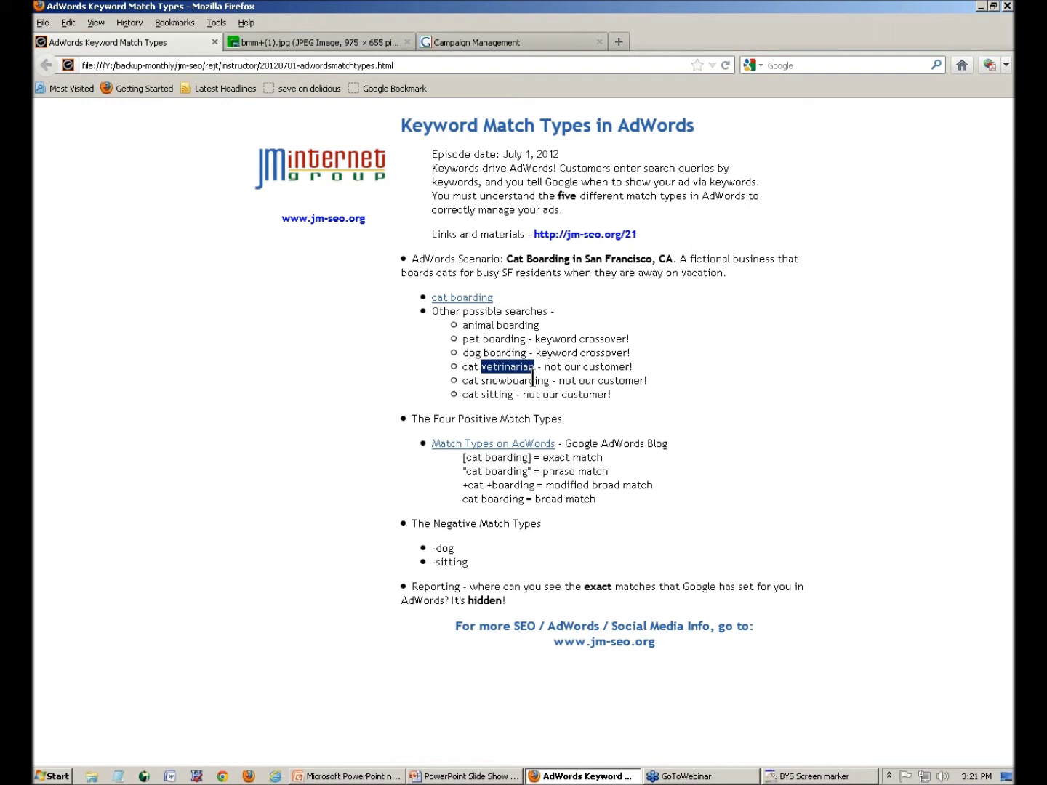
{"action": "left_click", "coordinate": [495, 43]}
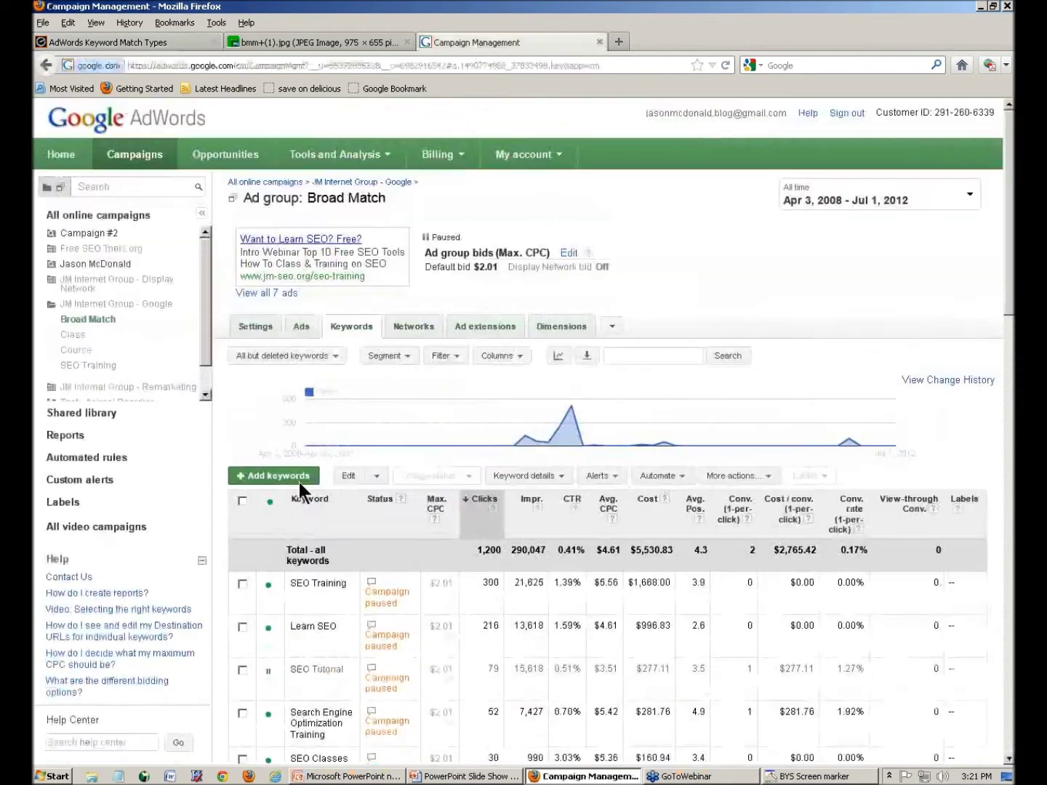
{"action": "left_click", "coordinate": [295, 477]}
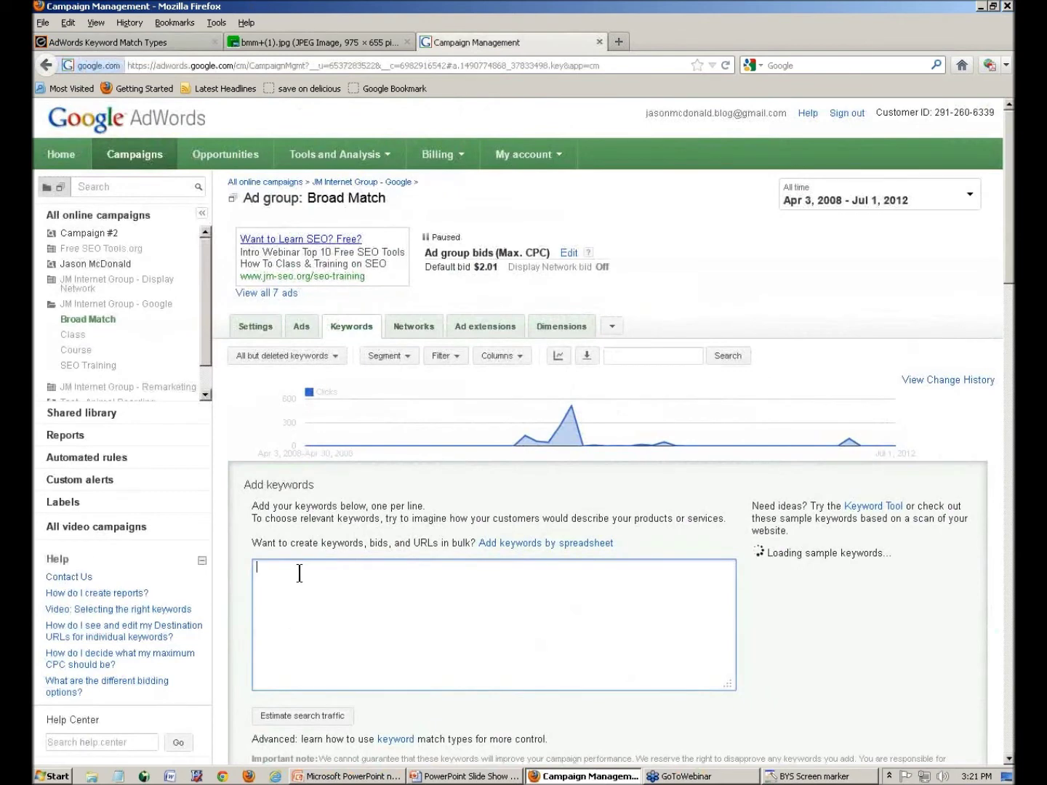
- Enter +cat +boarding, -vetrinarian and -downtown in the Broad Match ad group's keyword form
{"action": "type", "text": "-vetrinarian"}
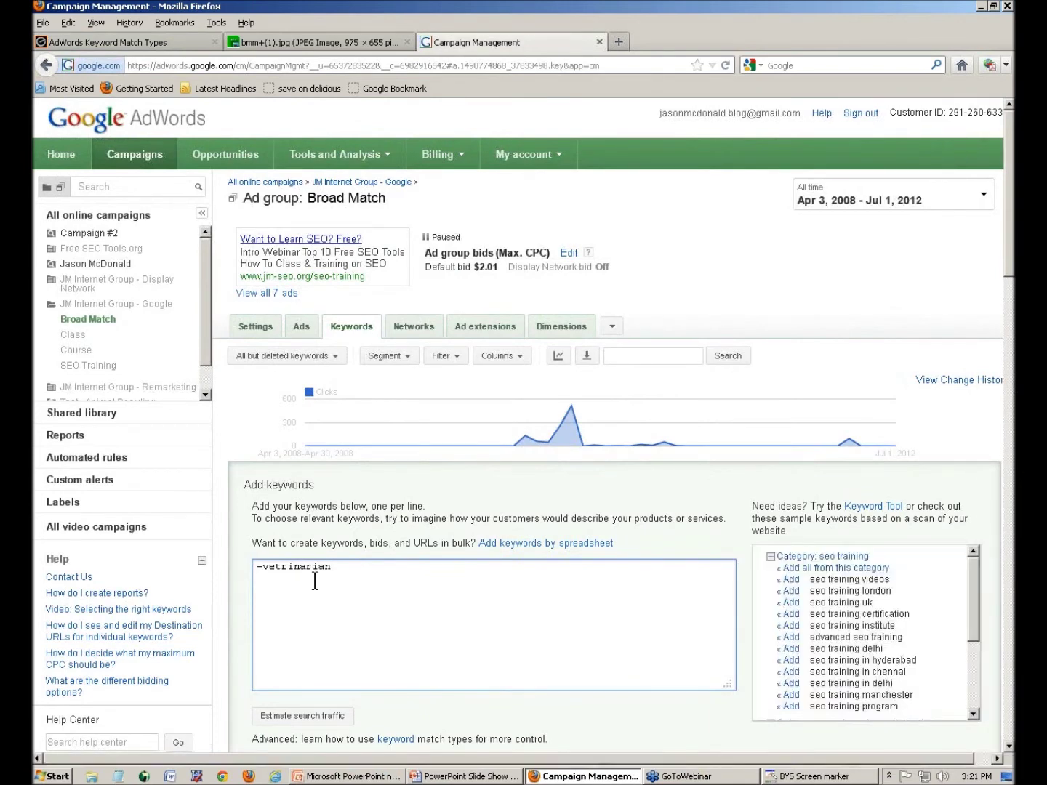
{"action": "left_click", "coordinate": [259, 566]}
{"action": "key", "text": "Return"}
{"action": "type", "text": "+"}
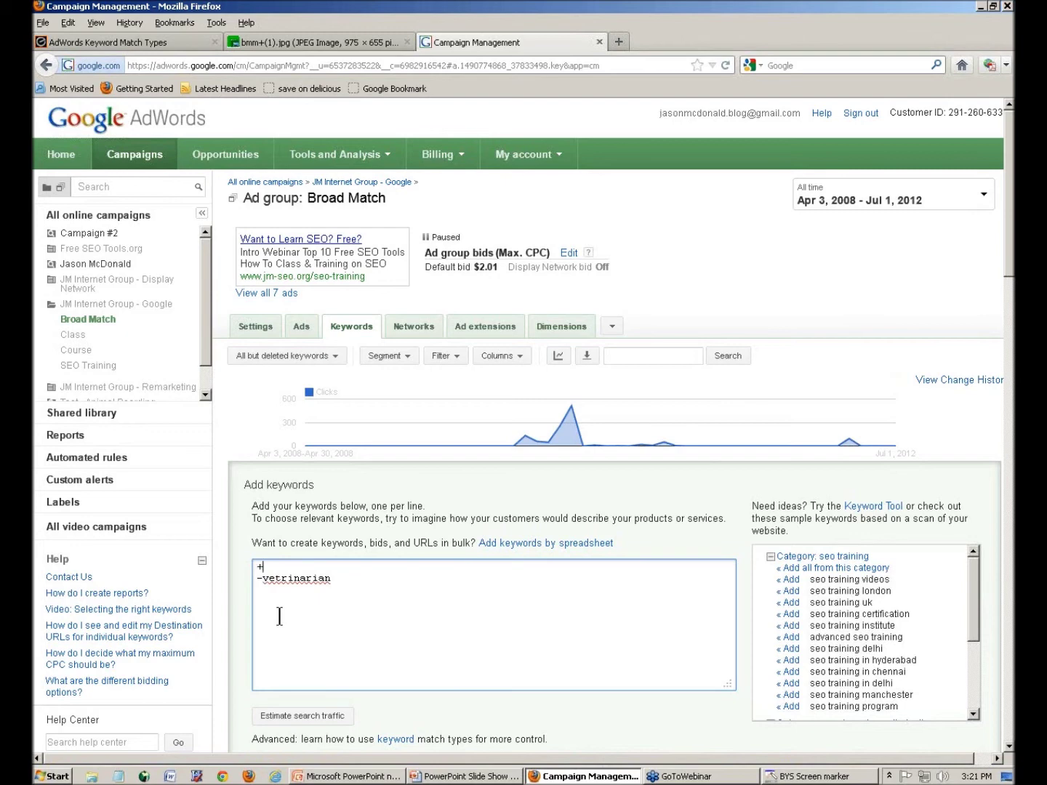
{"action": "type", "text": "cat +boarding"}
{"action": "left_click", "coordinate": [355, 580]}
{"action": "type", "text": "-downtown"}
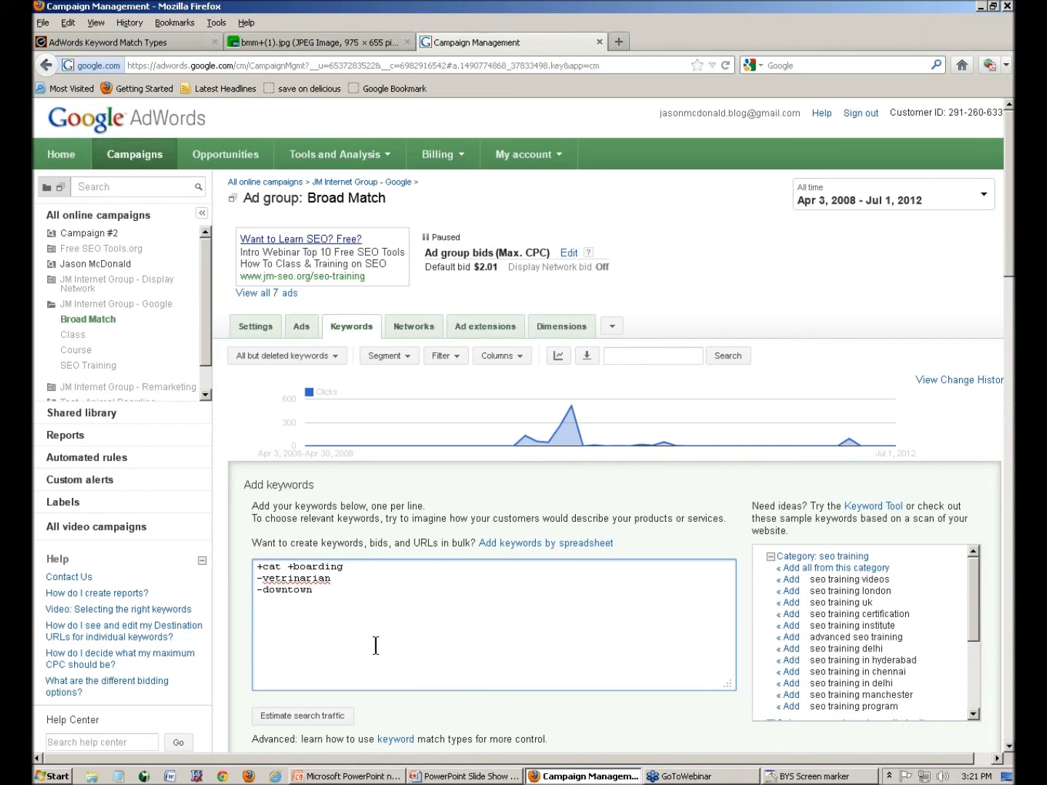
{"action": "left_click", "coordinate": [619, 41]}
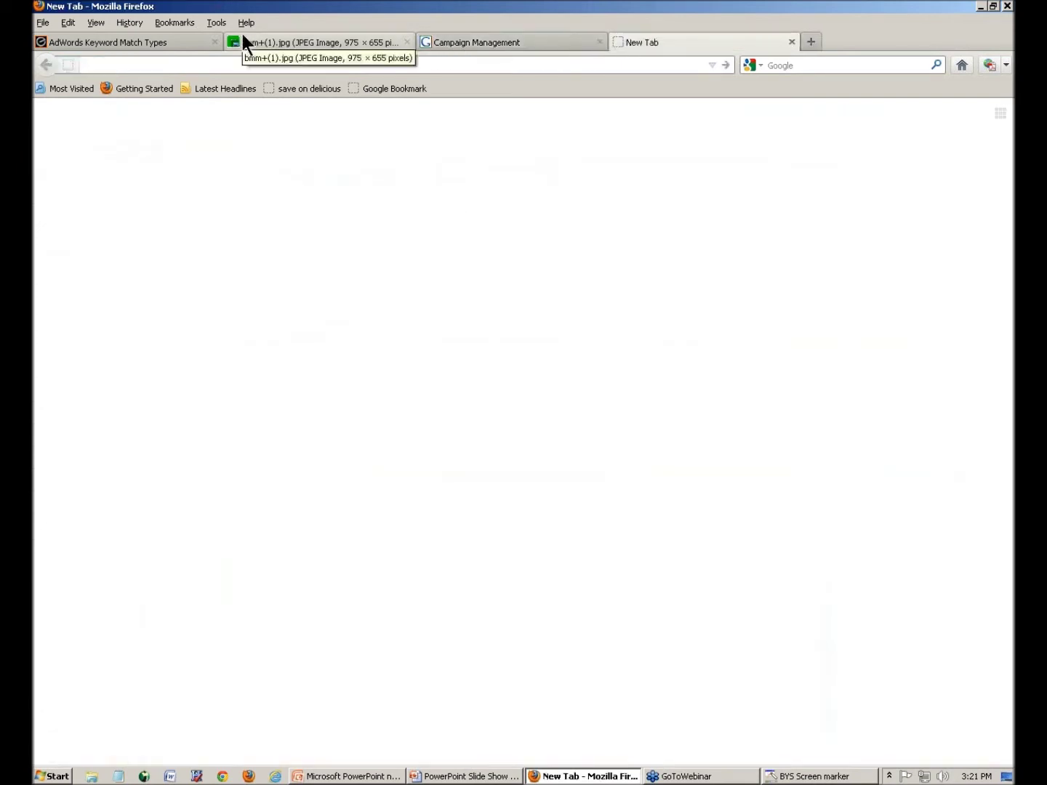
- Load google.com and point out the two negative keyword lines in the AdWords form
{"action": "type", "text": "www.google.com"}
{"action": "key", "text": "Return"}
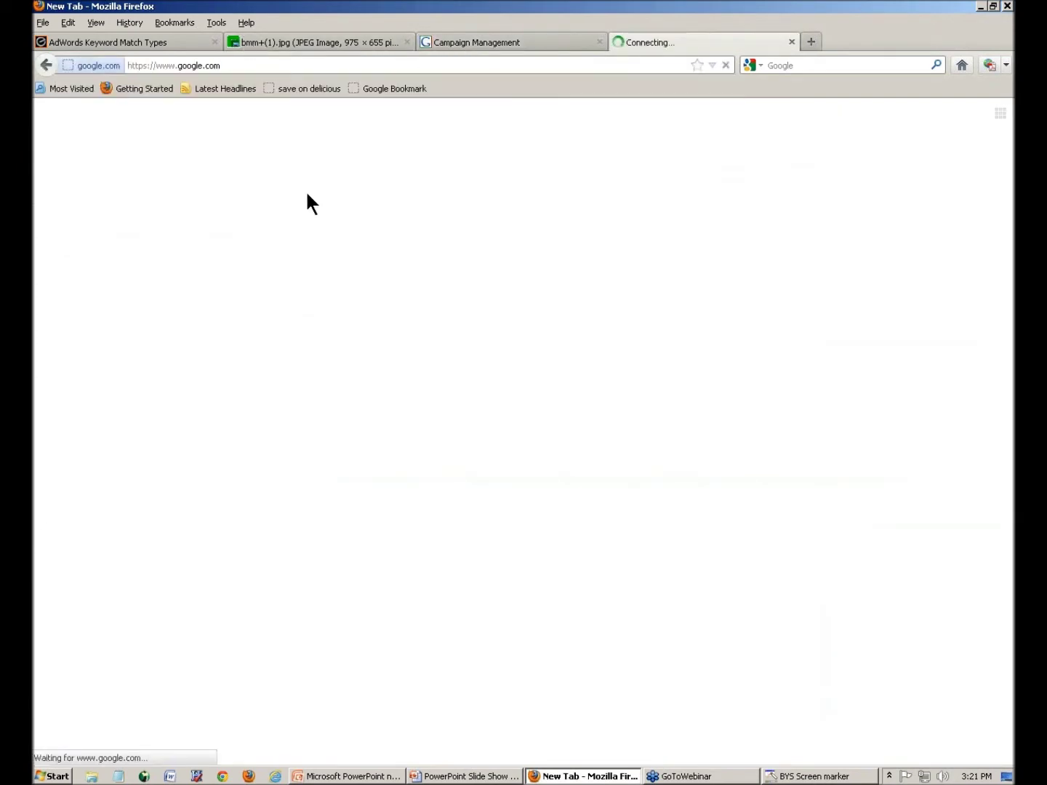
{"action": "left_click", "coordinate": [163, 43]}
{"action": "left_click", "coordinate": [447, 42]}
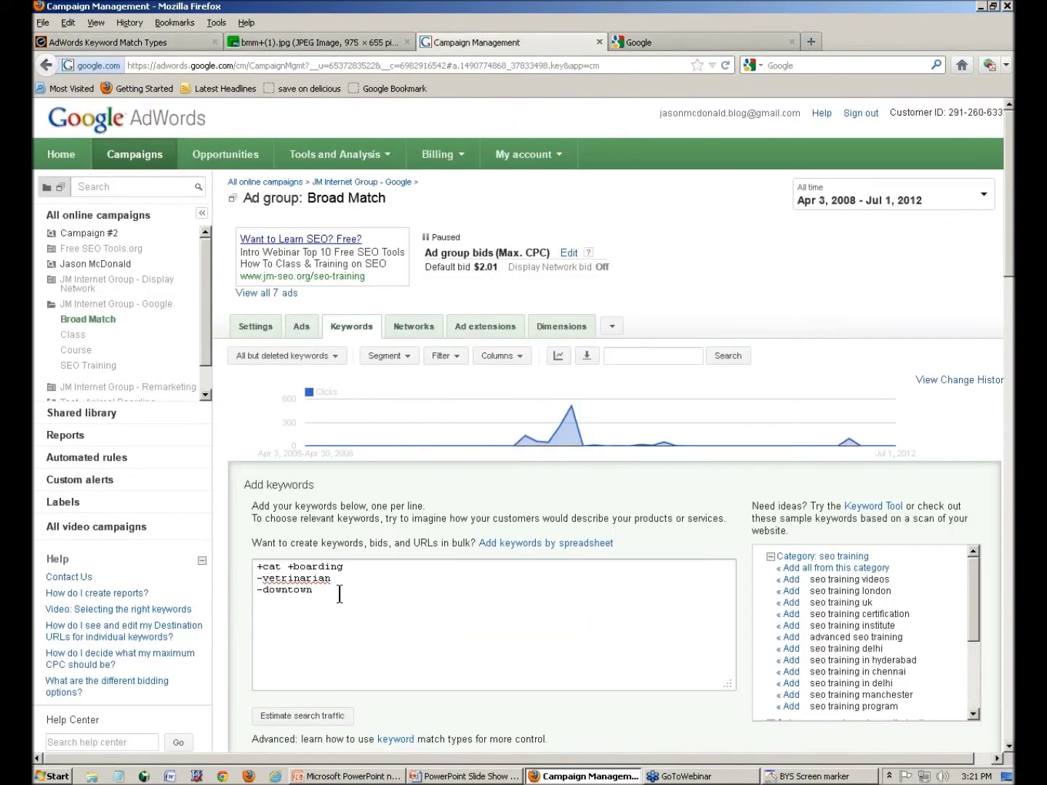
{"action": "left_click", "coordinate": [302, 590]}
{"action": "left_click_drag", "start_coordinate": [301, 590], "coordinate": [241, 580]}
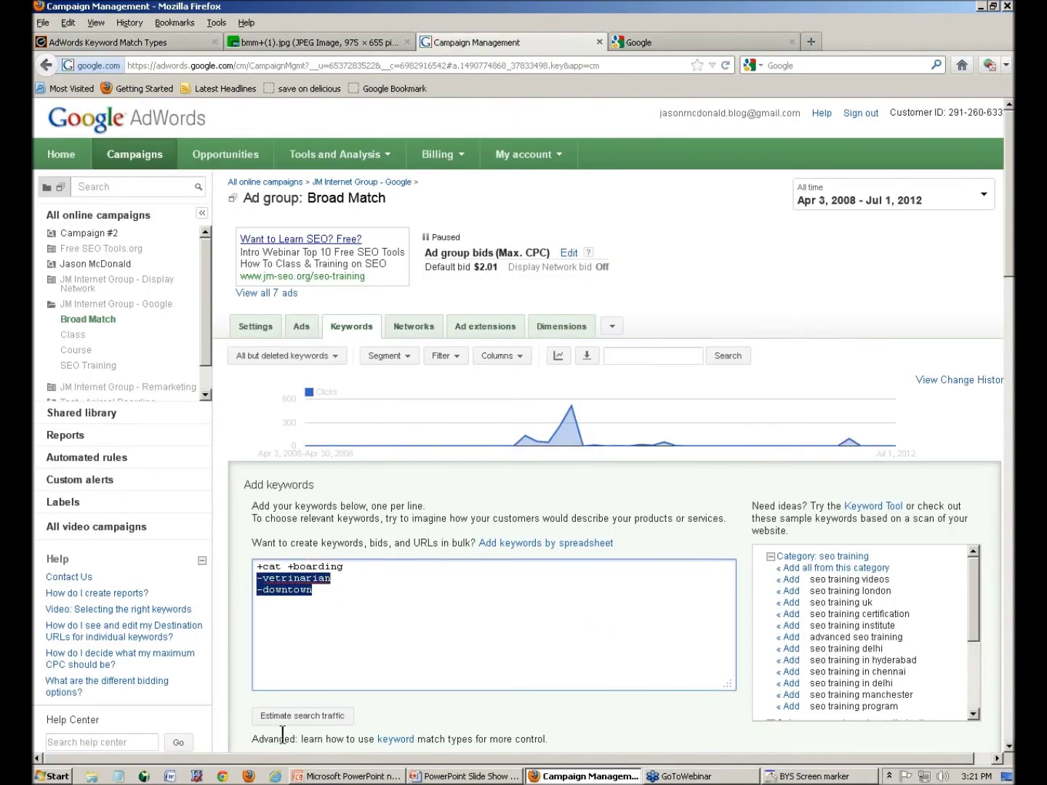
{"action": "left_click", "coordinate": [634, 44]}
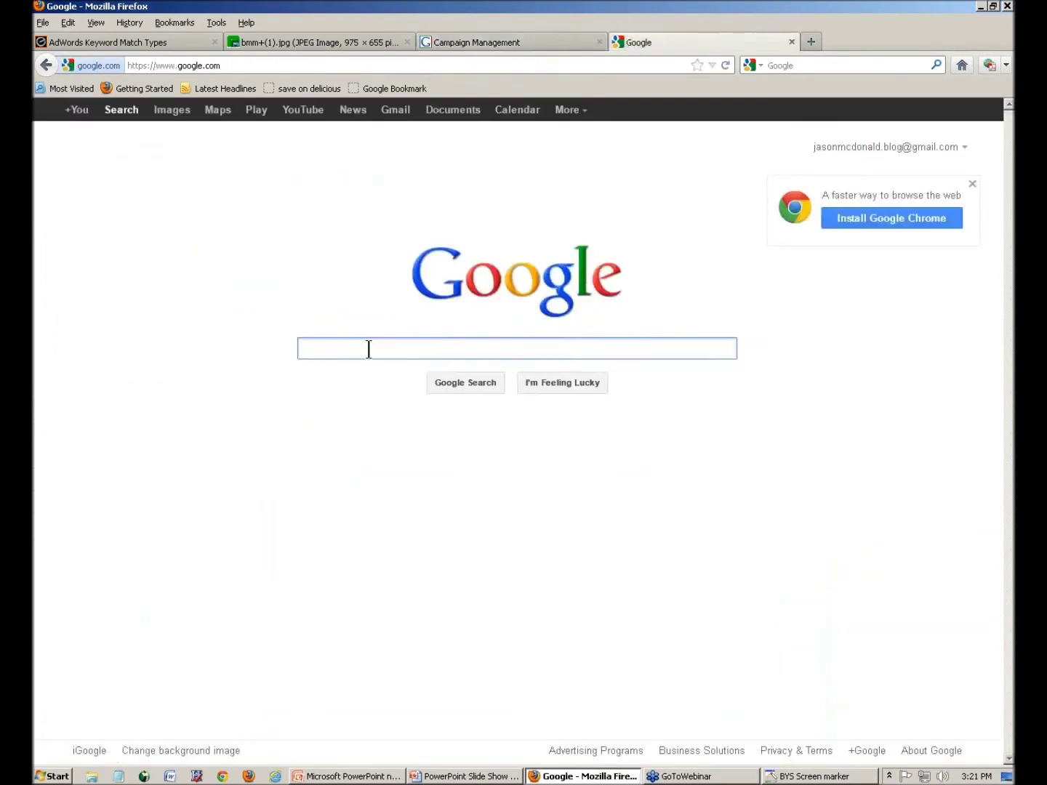
- Search Google for cat boarding, best cat boarding, then best cat boarding in downtown san francisco
{"action": "type", "text": "catboar"}
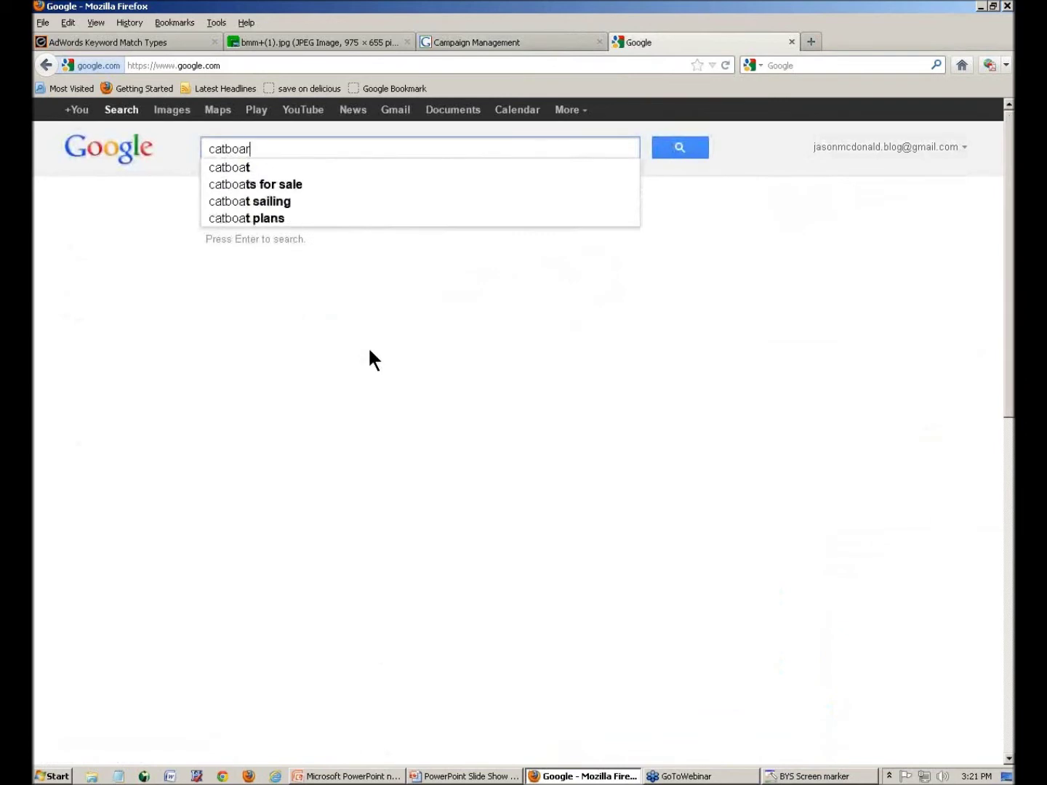
{"action": "key", "text": "BackSpace"}
{"action": "key", "text": "BackSpace"}
{"action": "key", "text": "BackSpace"}
{"action": "type", "text": "boat"}
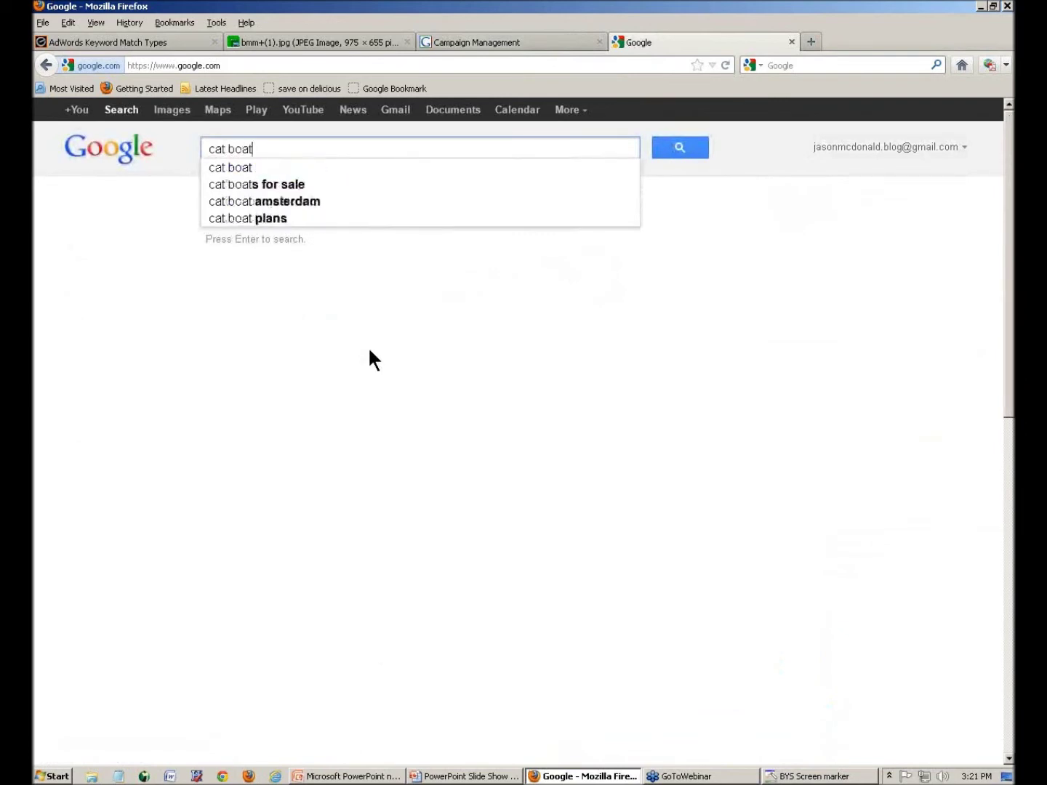
{"action": "key", "text": "BackSpace"}
{"action": "type", "text": "rding"}
{"action": "key", "text": "Return"}
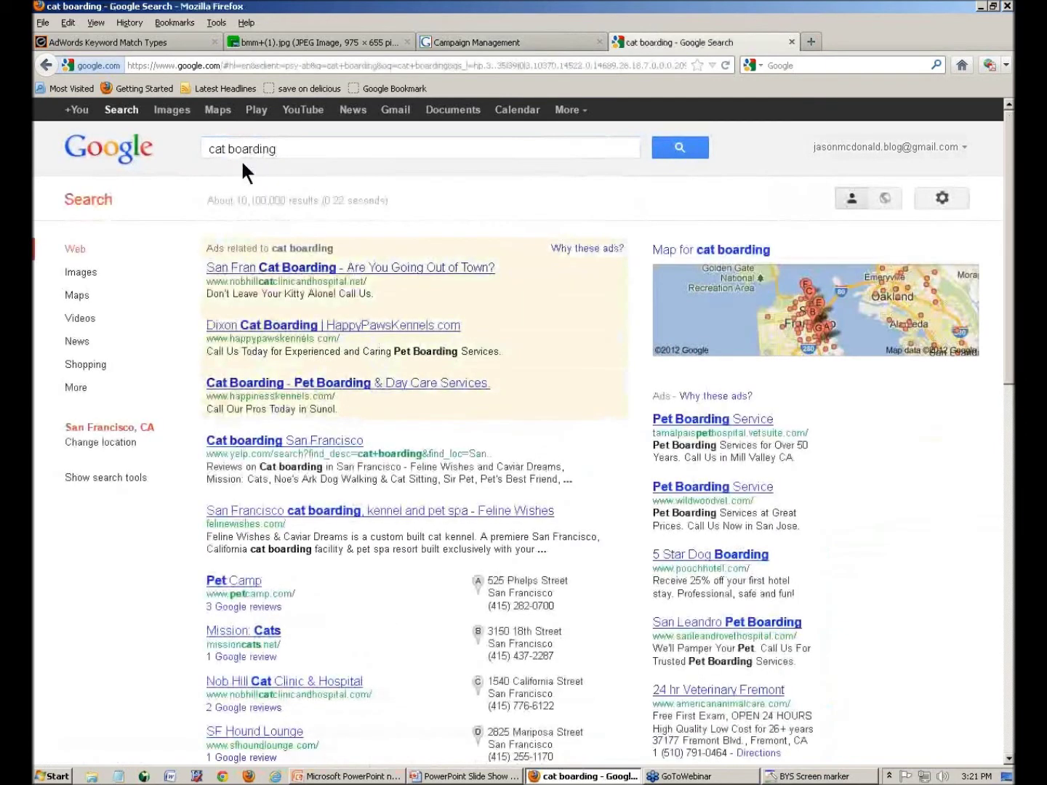
{"action": "left_click", "coordinate": [208, 148]}
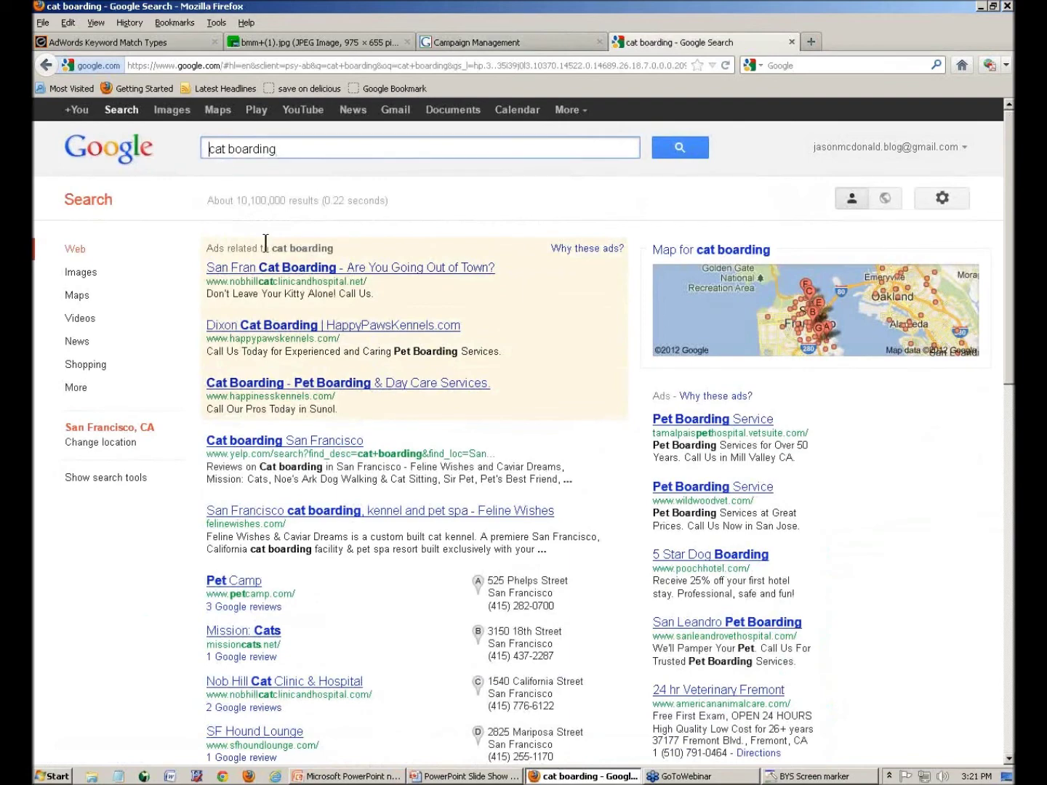
{"action": "type", "text": "best"}
{"action": "key", "text": "Return"}
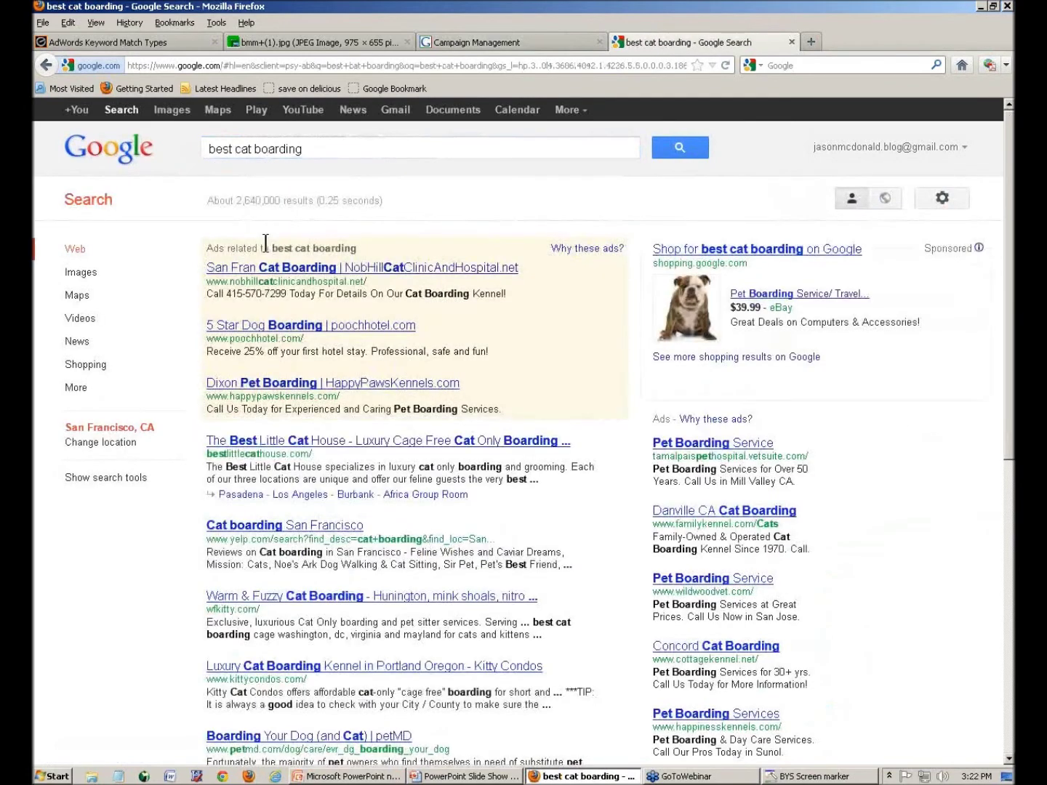
{"action": "left_click", "coordinate": [327, 149]}
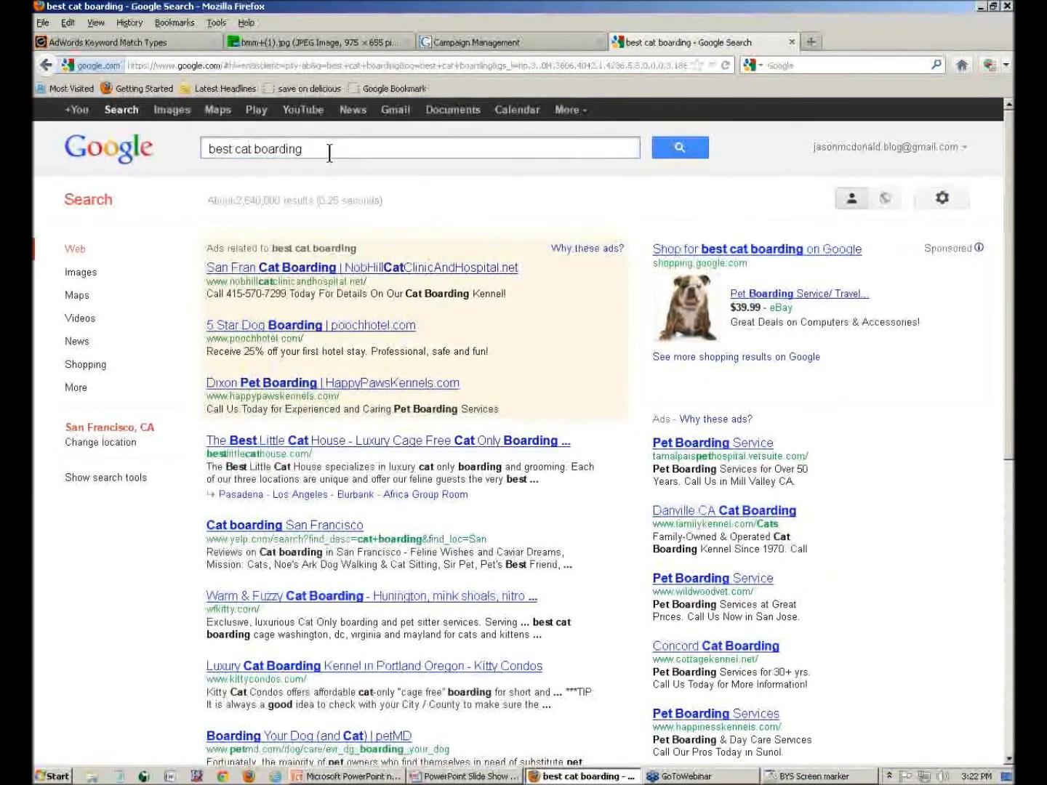
{"action": "type", "text": "in downtown s"}
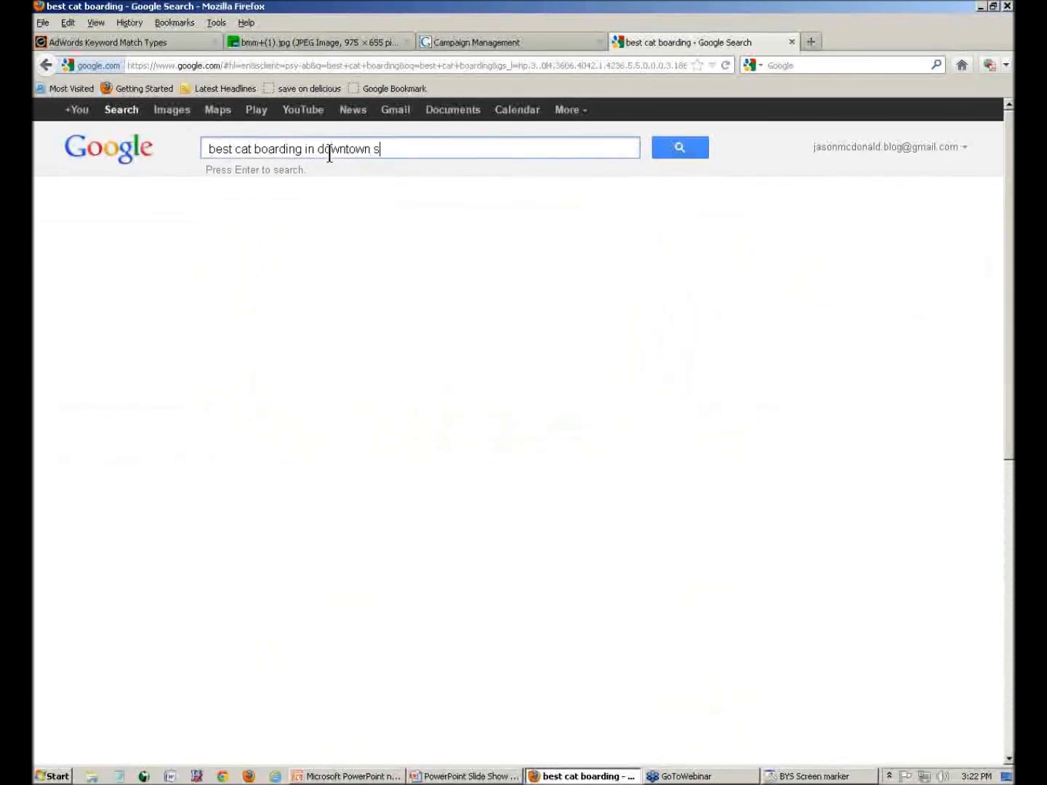
{"action": "type", "text": "an francisco"}
{"action": "key", "text": "BackSpace"}
{"action": "key", "text": "BackSpace"}
{"action": "key", "text": "BackSpace"}
{"action": "key", "text": "BackSpace"}
{"action": "key", "text": "BackSpace"}
{"action": "type", "text": "cisco"}
{"action": "key", "text": "Return"}
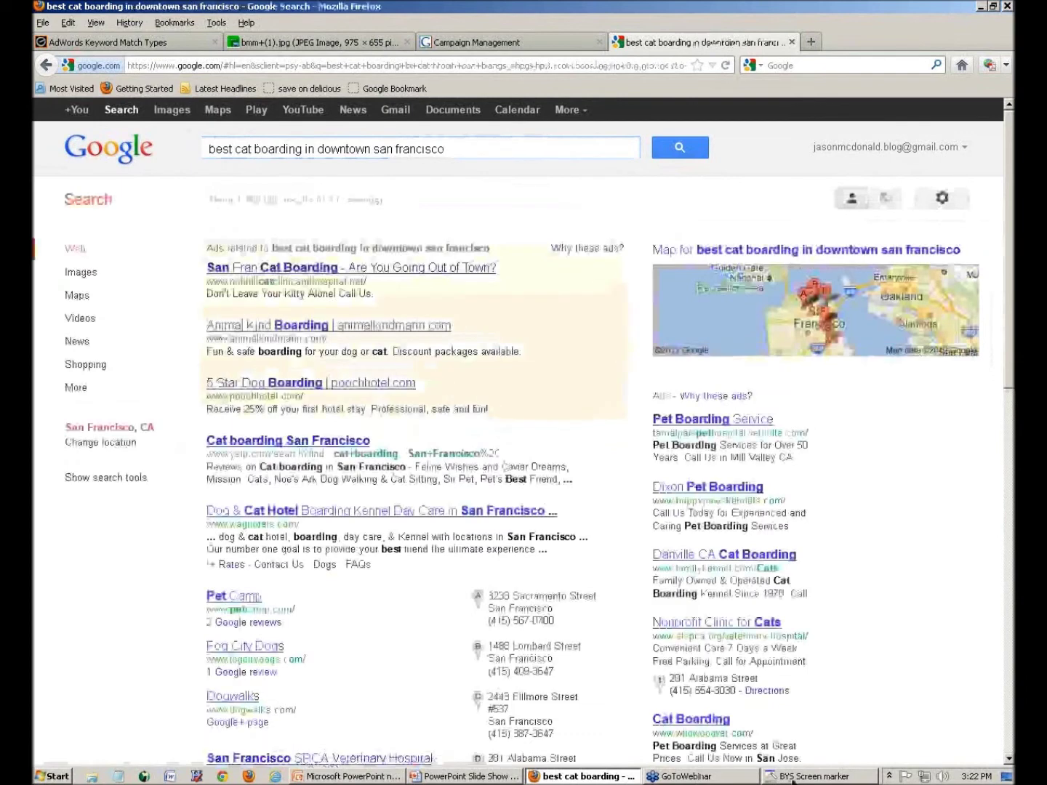
- Box 'downtown' in the query, then search cheap cat boarding and return to the AdWords keyword form
{"action": "left_click", "coordinate": [580, 701]}
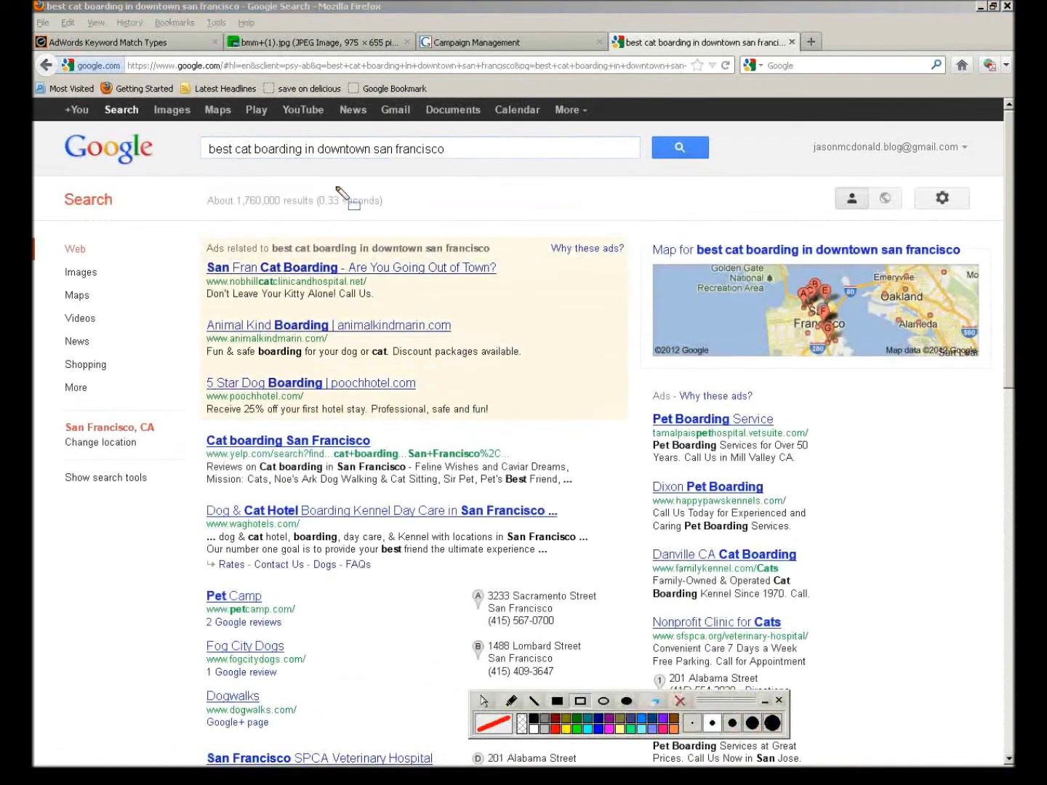
{"action": "left_click_drag", "start_coordinate": [310, 138], "coordinate": [375, 161]}
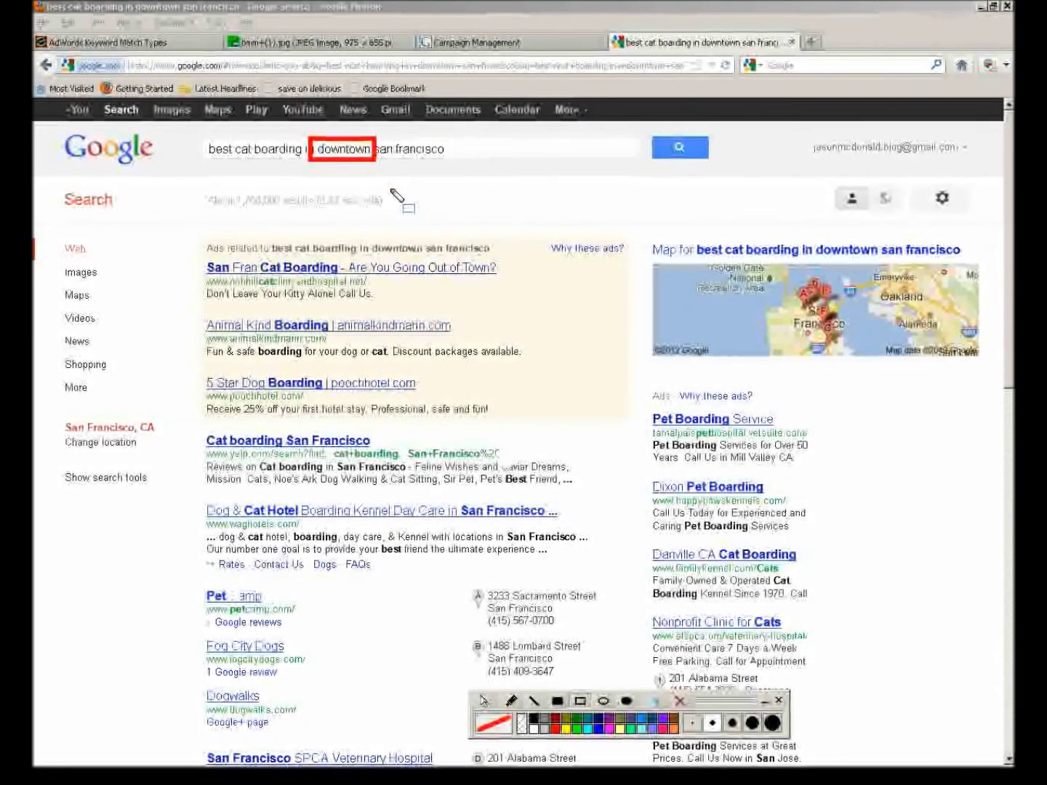
{"action": "left_click", "coordinate": [679, 701]}
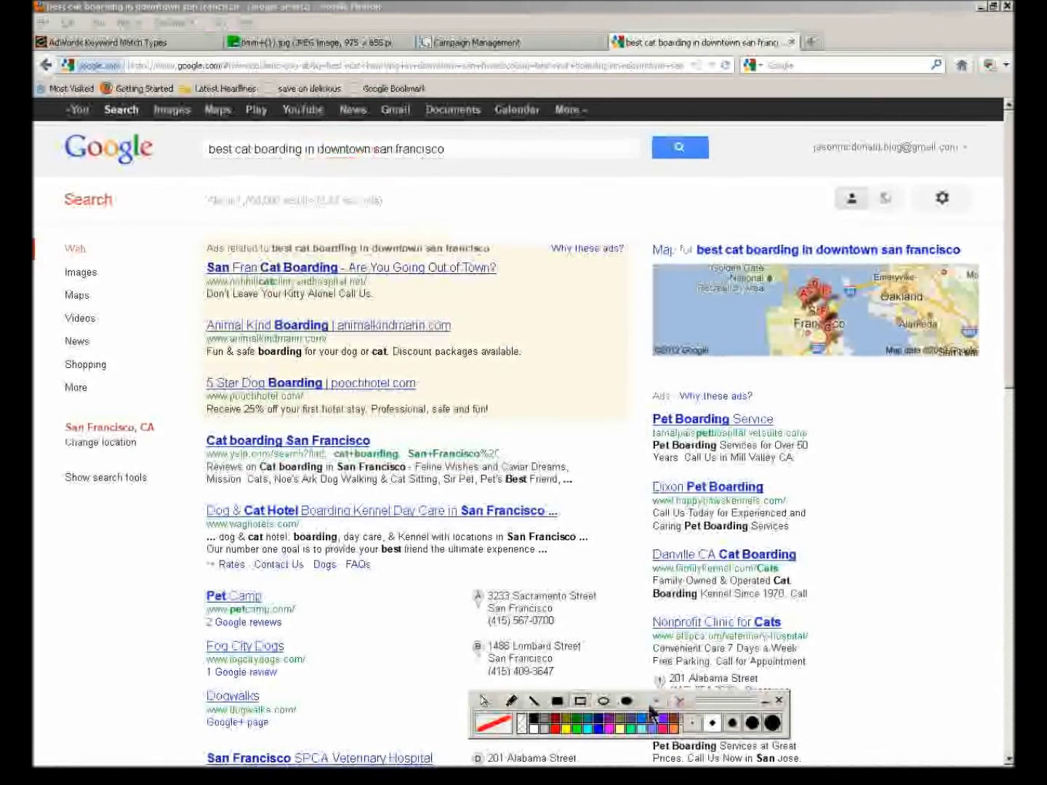
{"action": "left_click", "coordinate": [487, 702]}
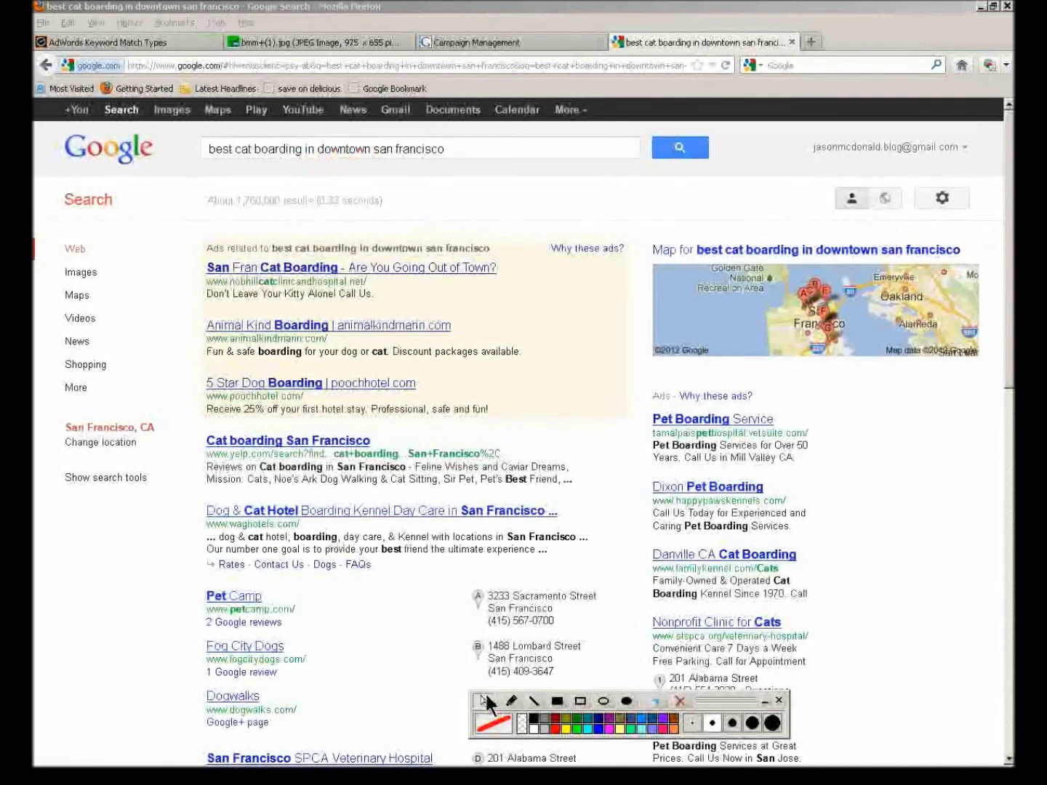
{"action": "left_click_drag", "start_coordinate": [209, 150], "coordinate": [485, 161]}
{"action": "type", "text": "cheap"}
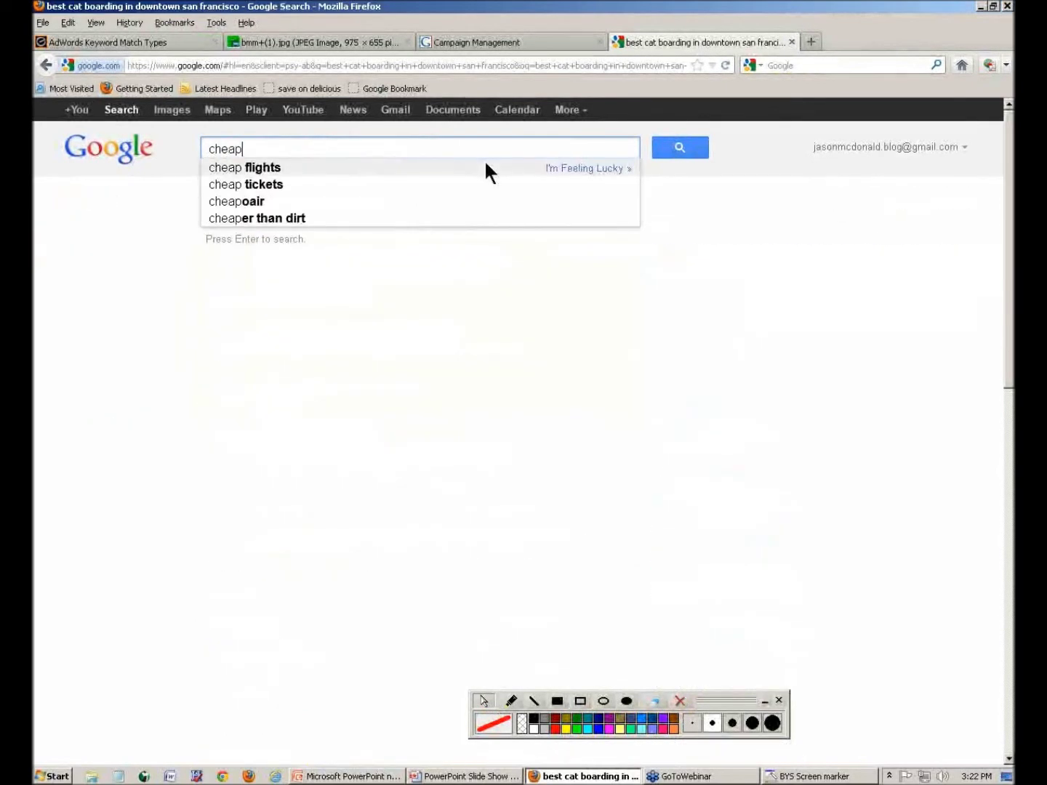
{"action": "type", "text": " cat boa"}
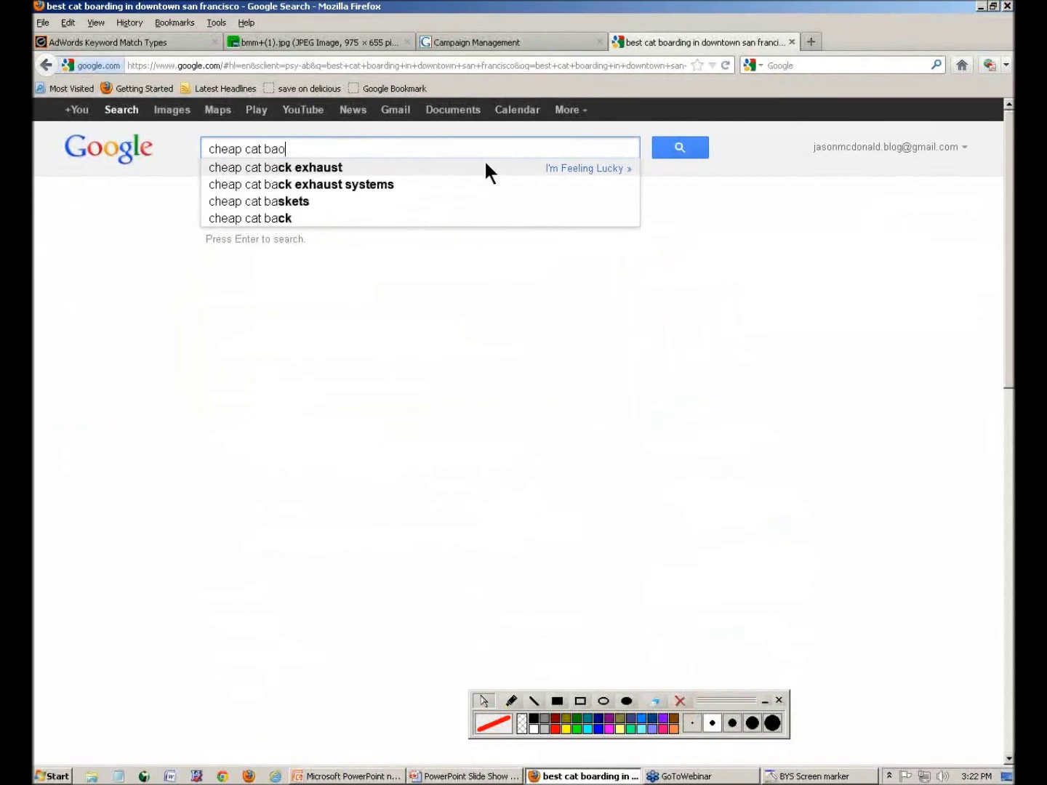
{"action": "type", "text": "rding"}
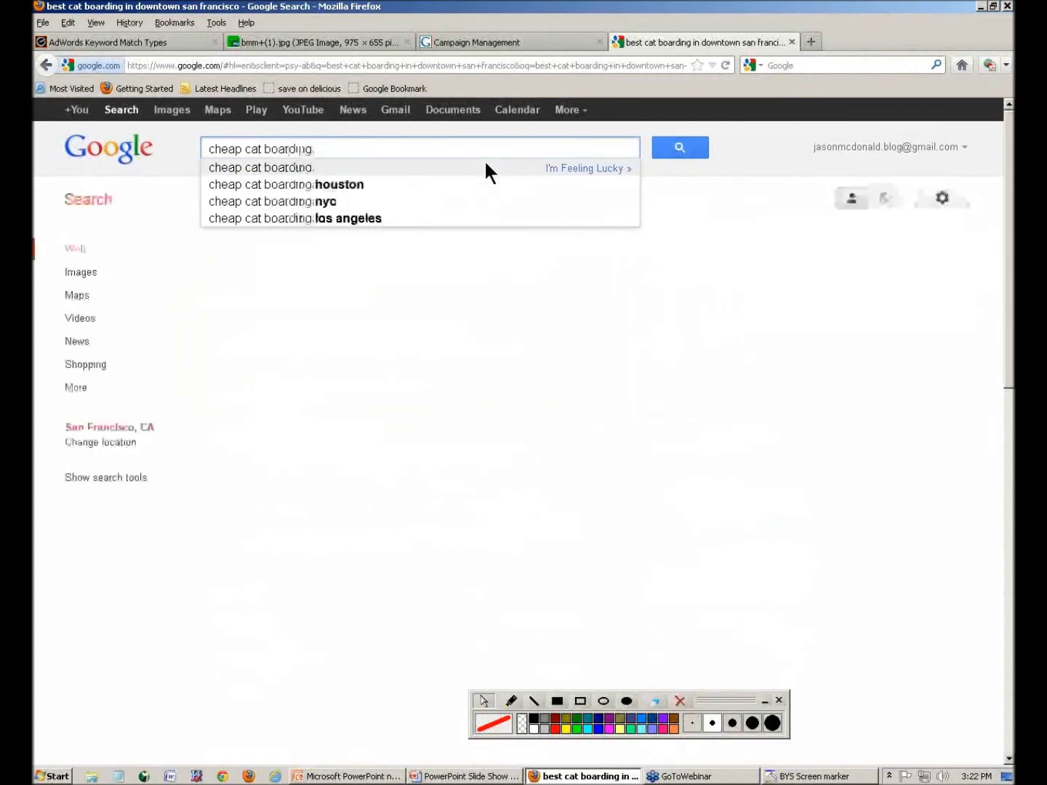
{"action": "left_click", "coordinate": [669, 146]}
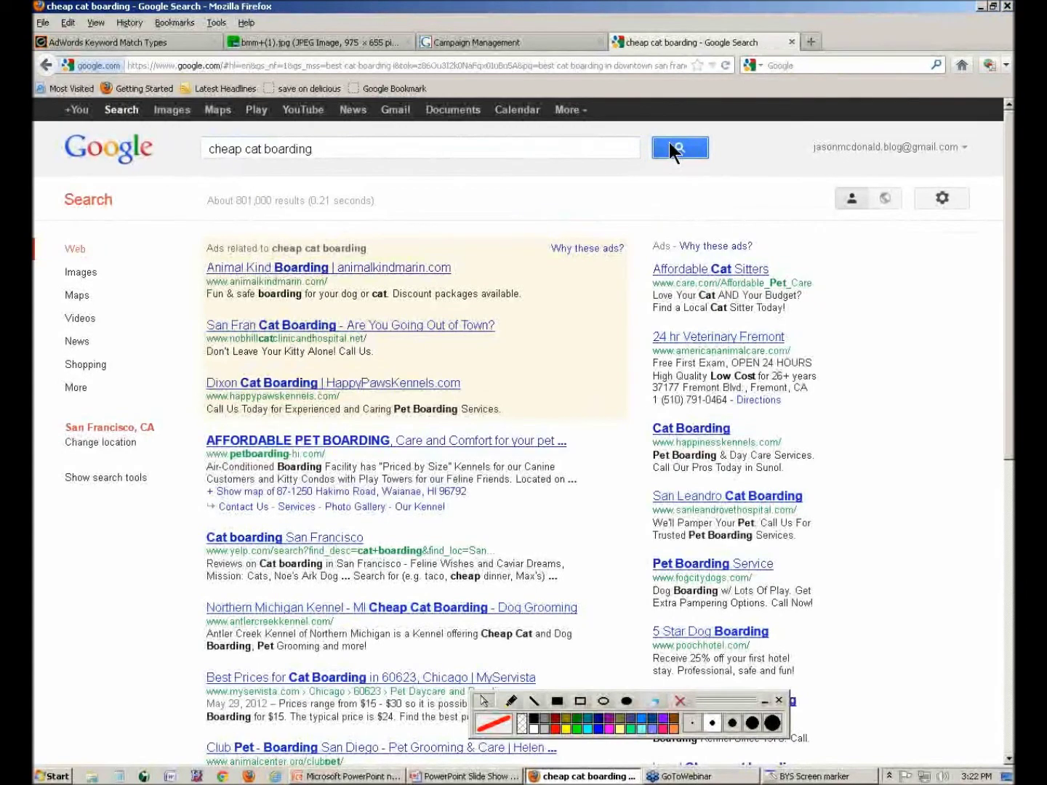
{"action": "double_click", "coordinate": [226, 149]}
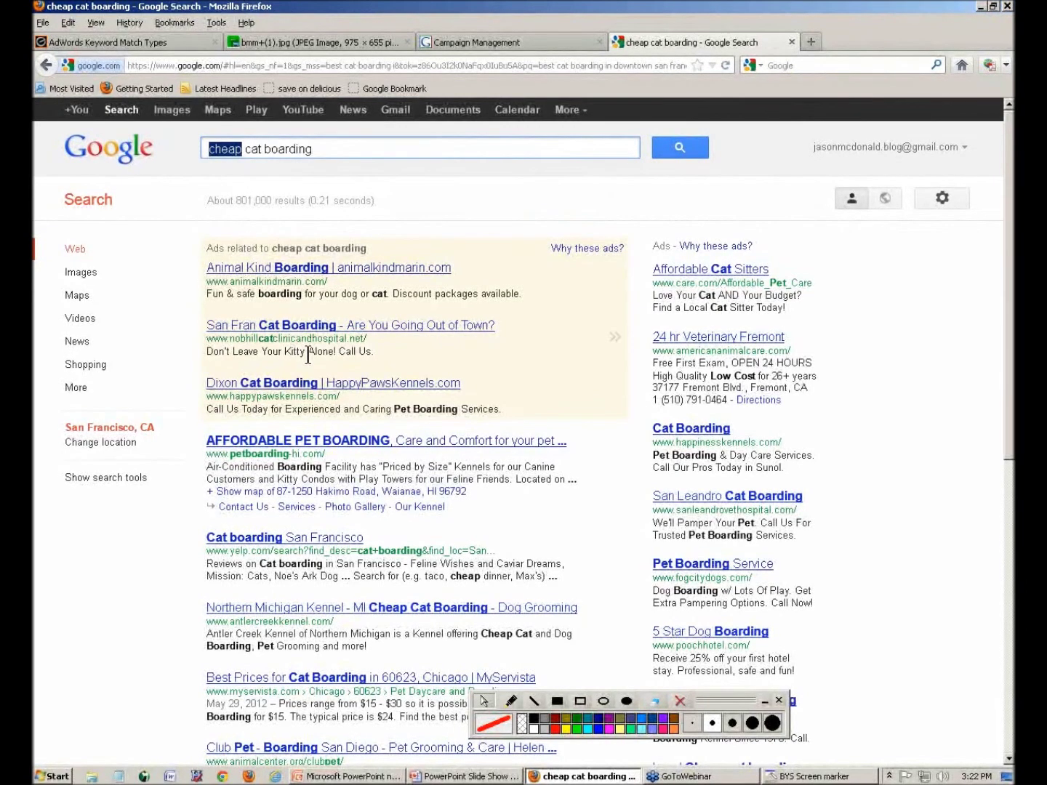
{"action": "left_click", "coordinate": [449, 40]}
{"action": "left_click", "coordinate": [324, 590]}
- Add -cheap and -free below -downtown, then glance at the match types diagram and notes pages
{"action": "type", "text": "-cheap"}
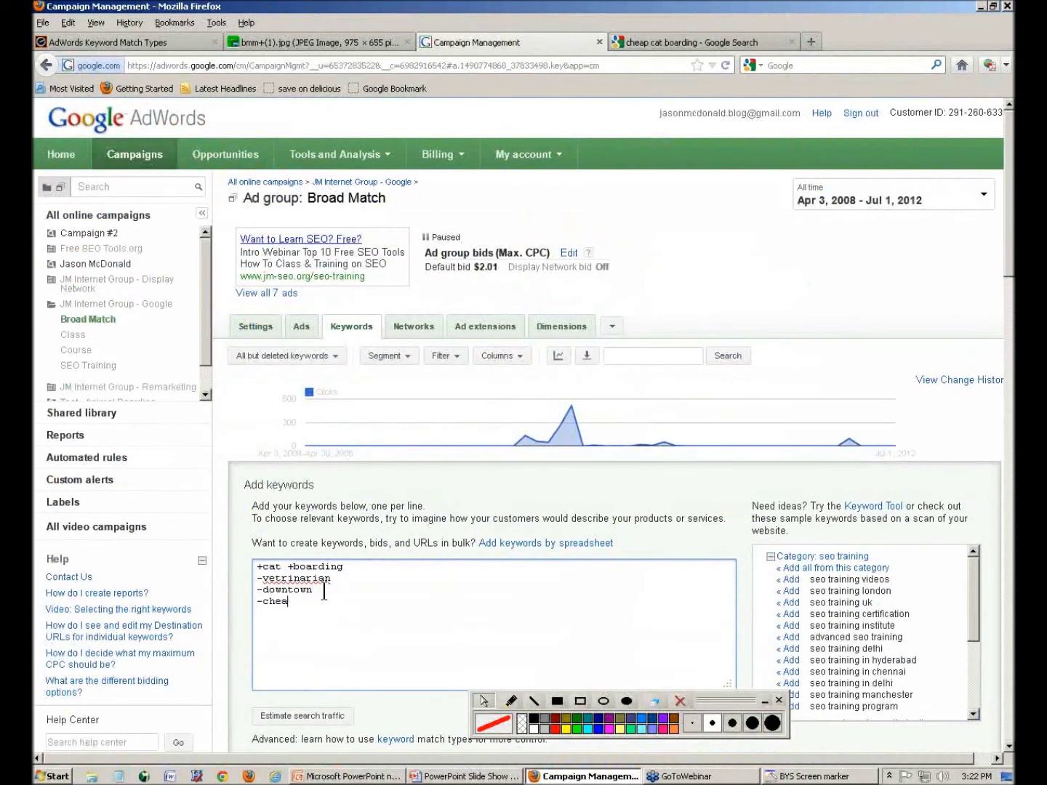
{"action": "key", "text": "Return"}
{"action": "type", "text": "-free"}
{"action": "scroll", "coordinate": [306, 627], "scroll_direction": "down", "scroll_amount": 2}
{"action": "left_click_drag", "start_coordinate": [316, 525], "coordinate": [253, 476]}
{"action": "left_click", "coordinate": [278, 42]}
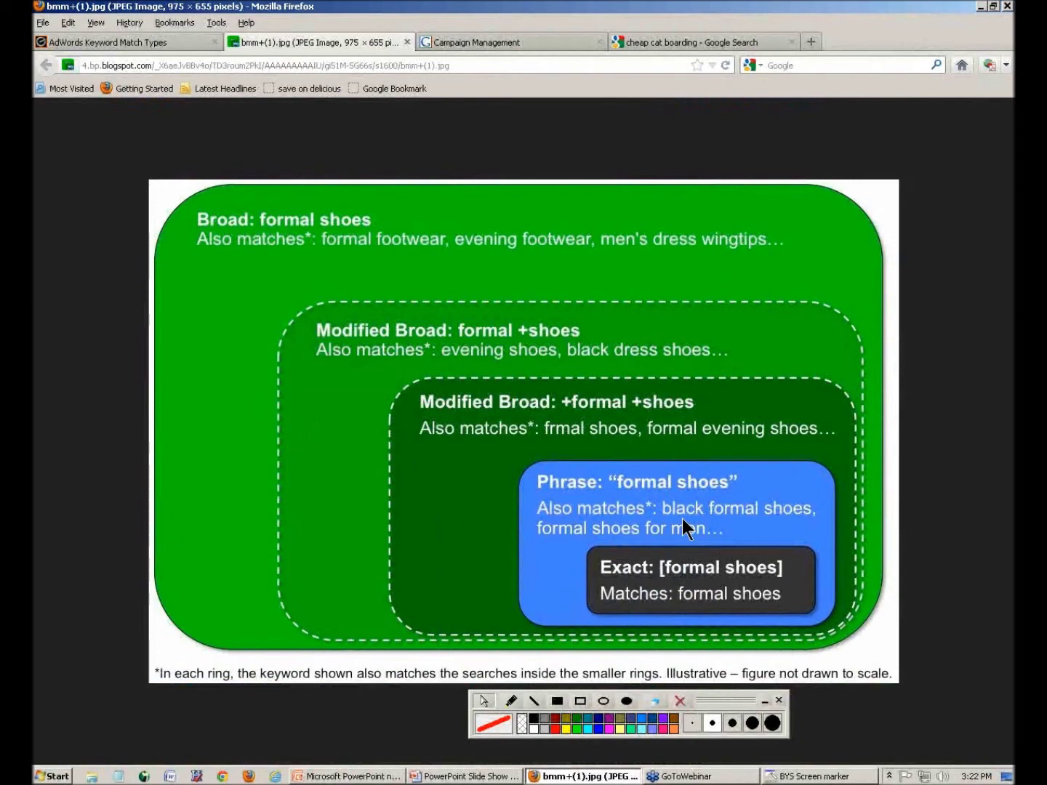
{"action": "left_click", "coordinate": [143, 42]}
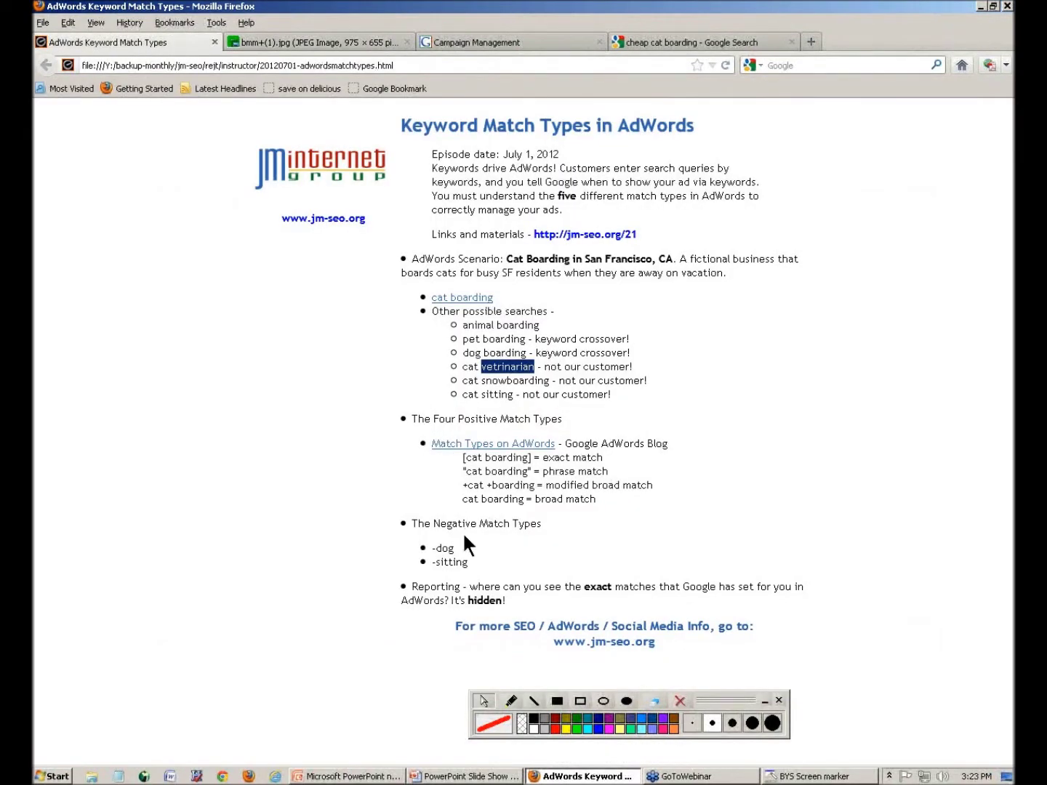
{"action": "left_click", "coordinate": [480, 42]}
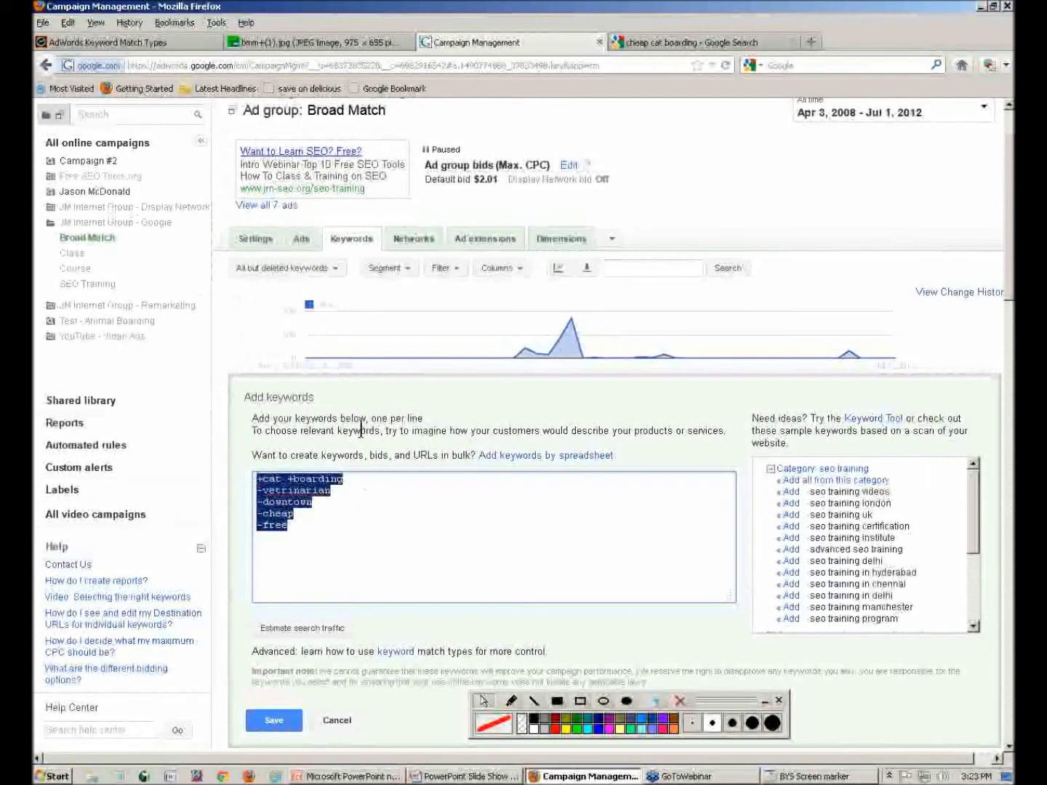
- Discard the unsaved keywords and return to the Broad Match keyword table
{"action": "left_click", "coordinate": [363, 655]}
{"action": "left_click", "coordinate": [339, 720]}
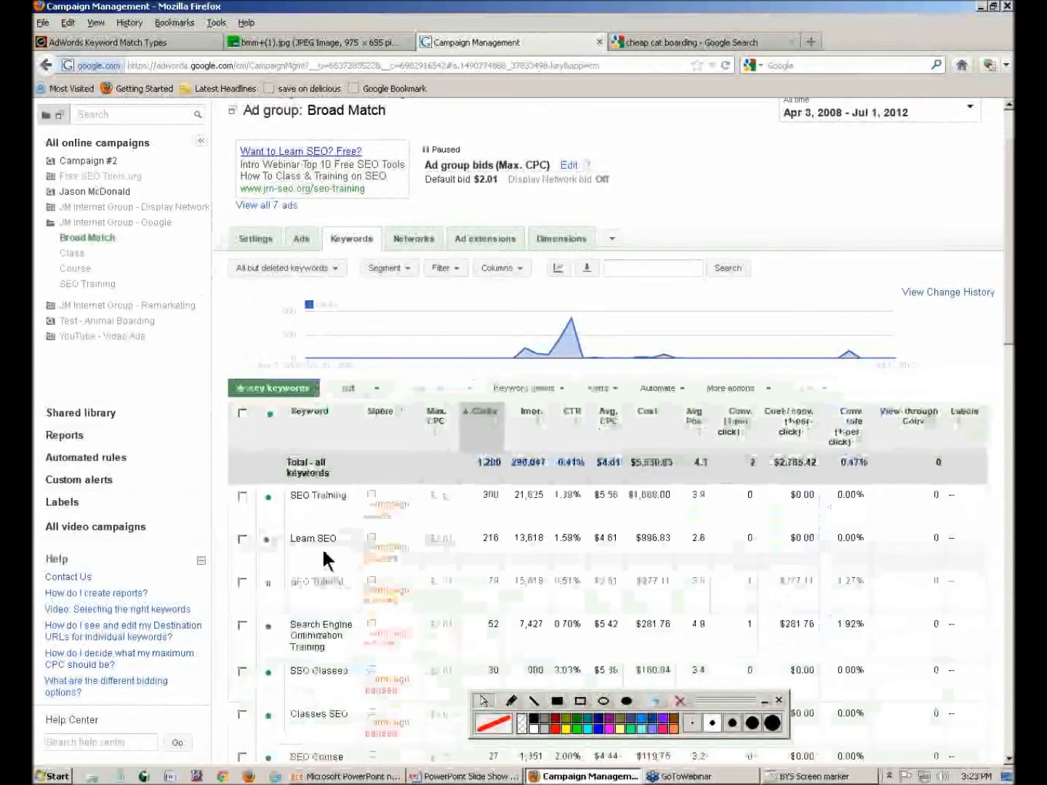
{"action": "scroll", "coordinate": [322, 547], "scroll_direction": "down", "scroll_amount": 3}
- Start editing SEO Training with broad match and '++', then cancel without saving
{"action": "left_click", "coordinate": [318, 320]}
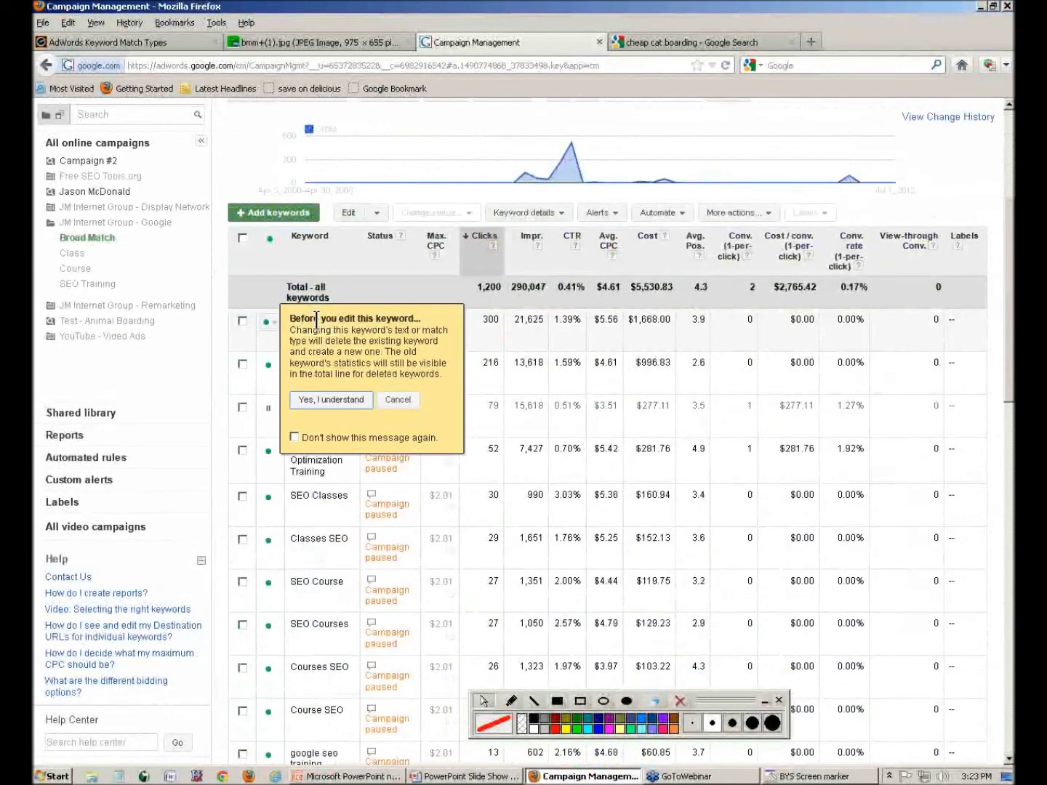
{"action": "left_click", "coordinate": [314, 435]}
{"action": "left_click", "coordinate": [360, 400]}
{"action": "left_click_drag", "start_coordinate": [392, 318], "coordinate": [268, 319]}
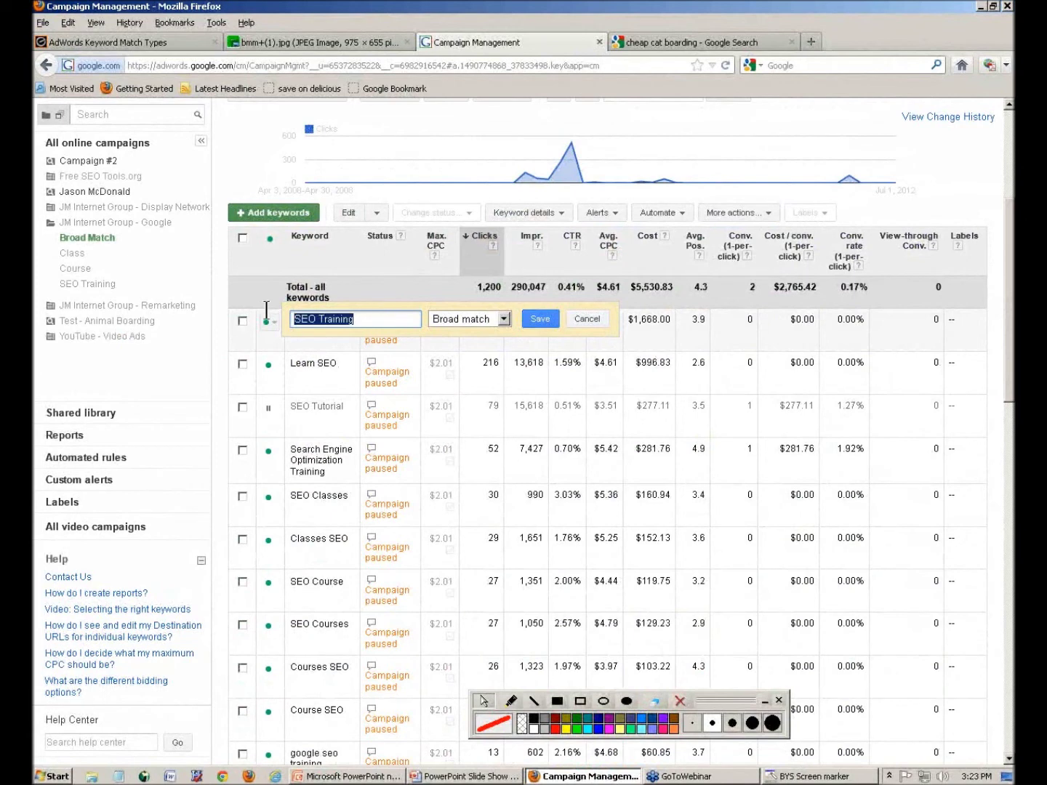
{"action": "left_click", "coordinate": [502, 319]}
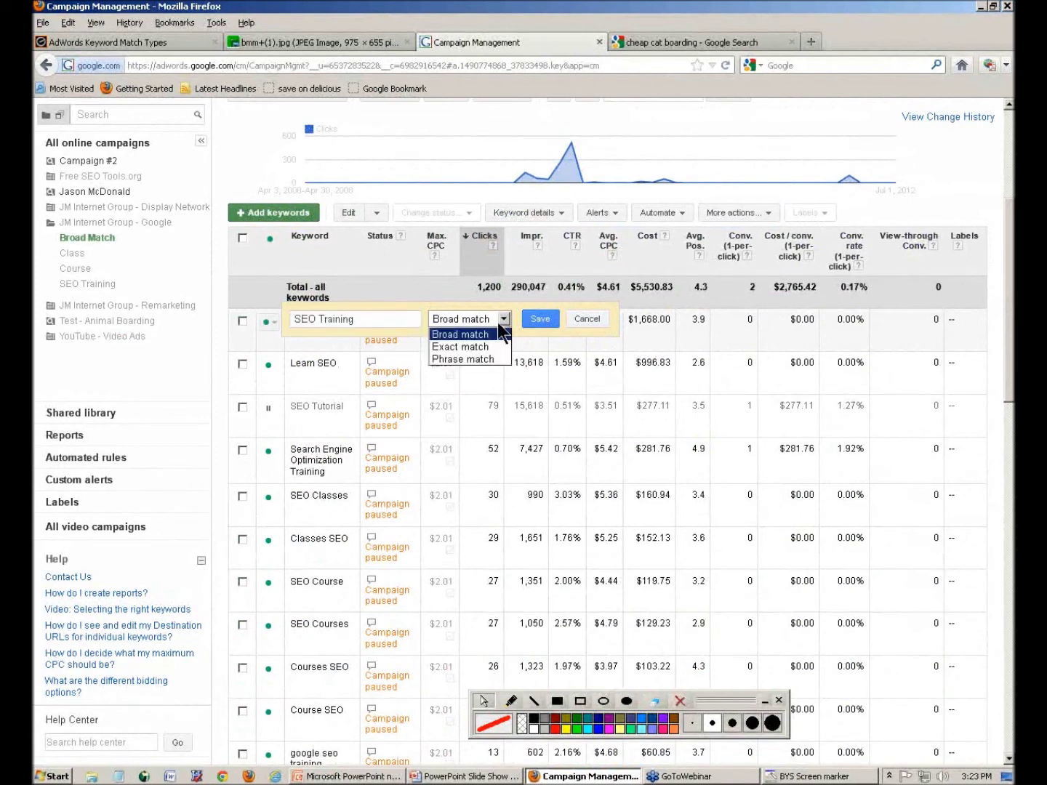
{"action": "left_click", "coordinate": [501, 322]}
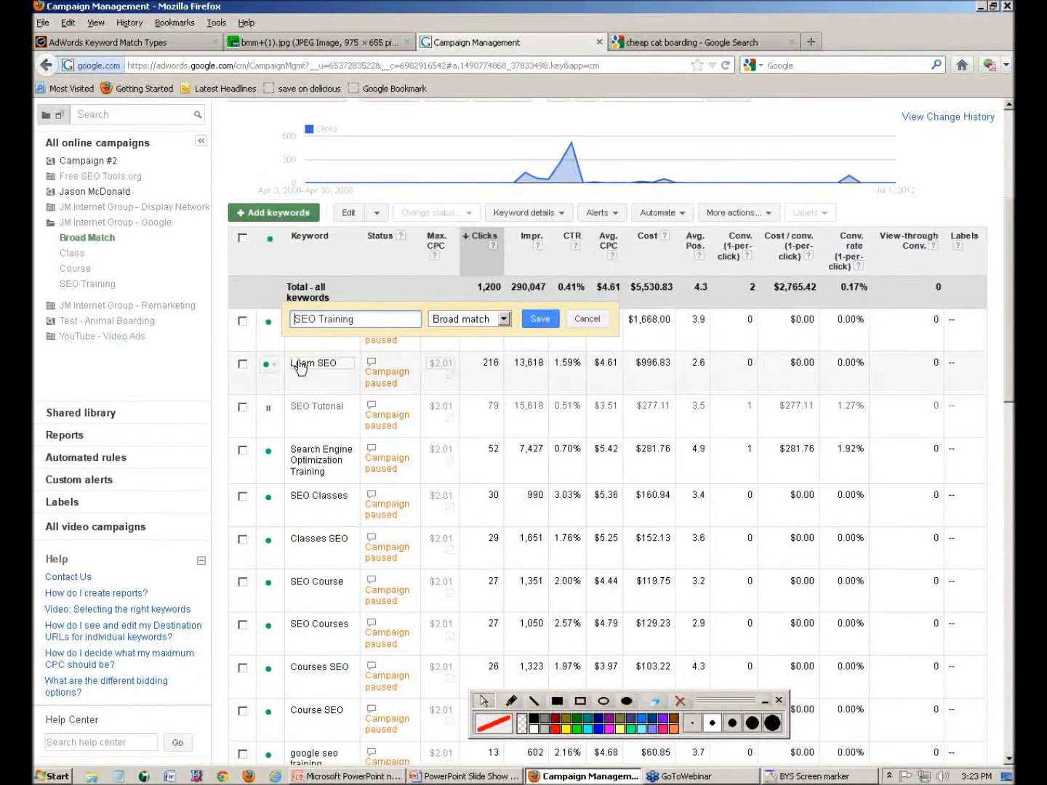
{"action": "type", "text": "++"}
{"action": "left_click", "coordinate": [579, 323]}
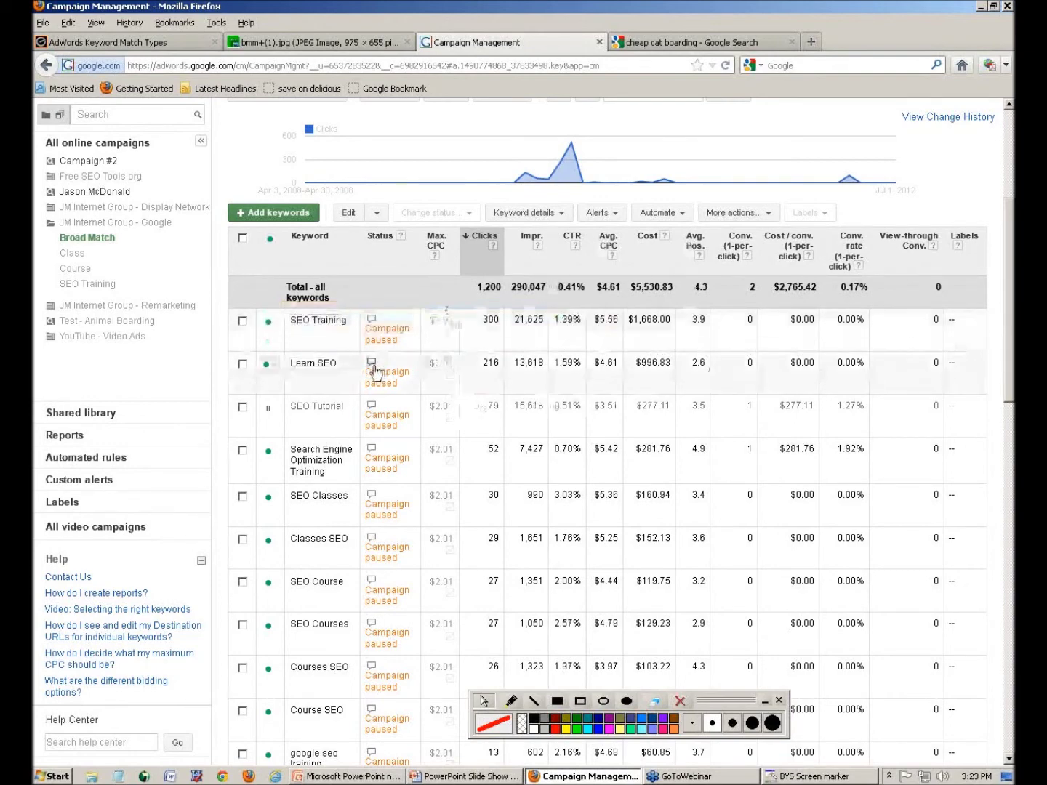
{"action": "scroll", "coordinate": [376, 371], "scroll_direction": "down", "scroll_amount": 15}
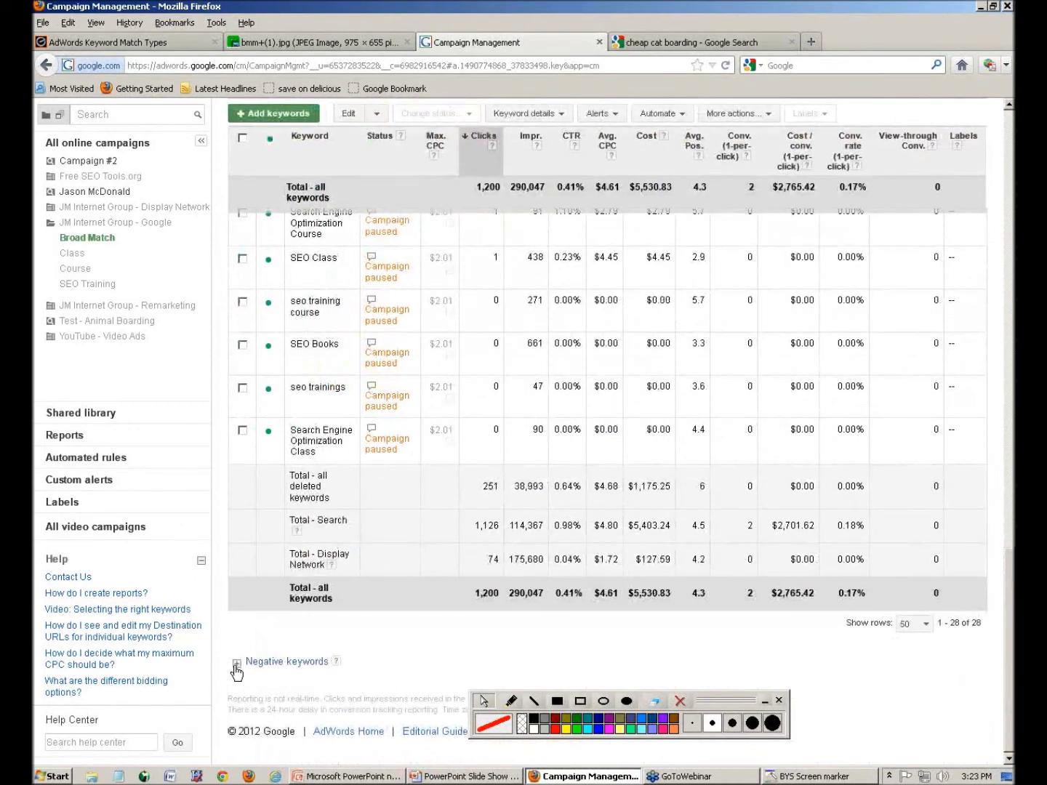
- Expand the negative keyword lists and view the campaign-level add options without choosing one
{"action": "left_click", "coordinate": [236, 663]}
{"action": "scroll", "coordinate": [380, 632], "scroll_direction": "down", "scroll_amount": 5}
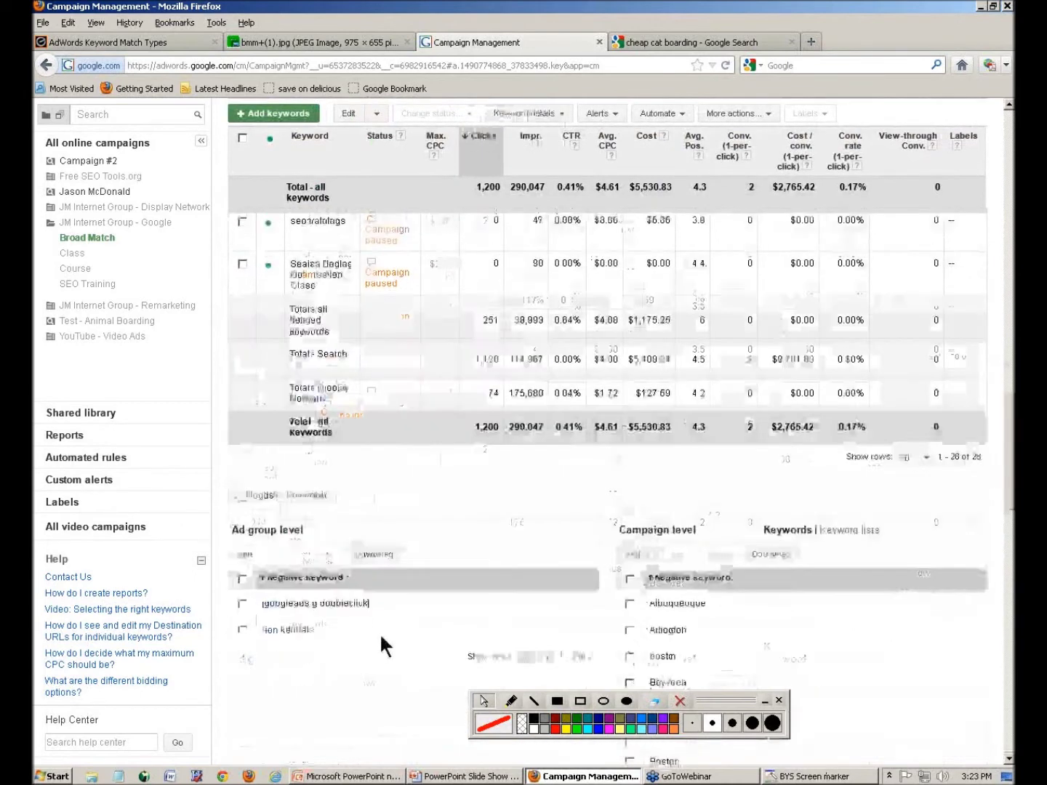
{"action": "left_click", "coordinate": [640, 369]}
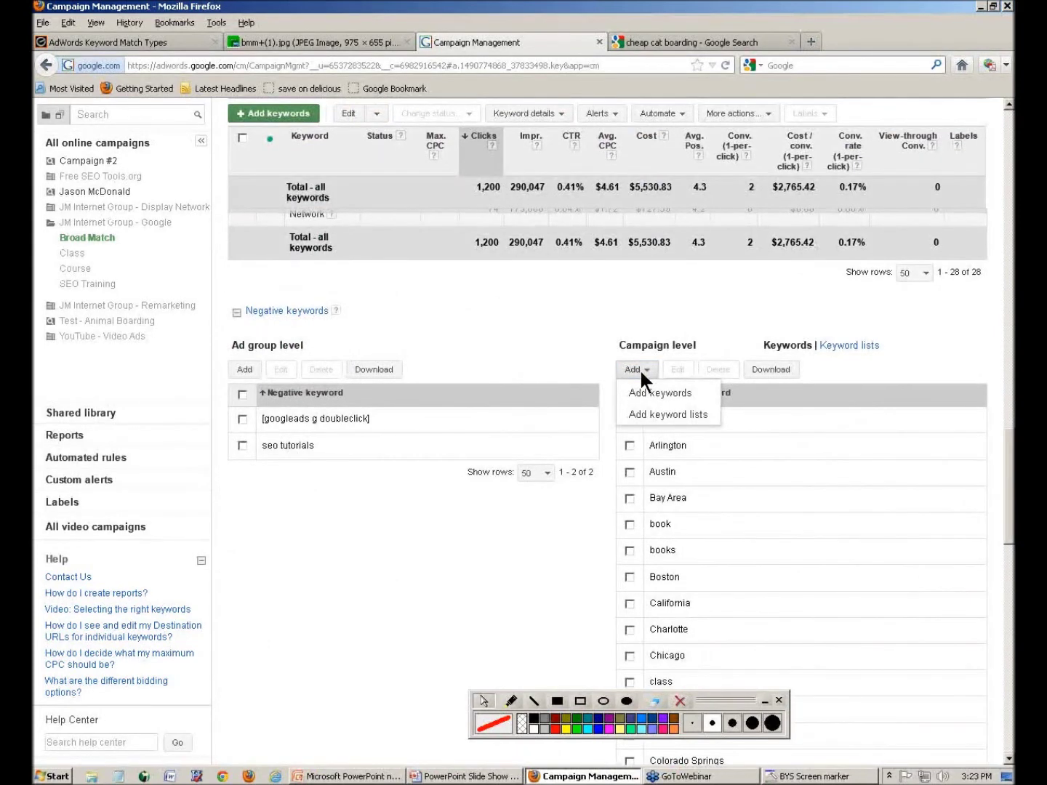
{"action": "left_click", "coordinate": [440, 344]}
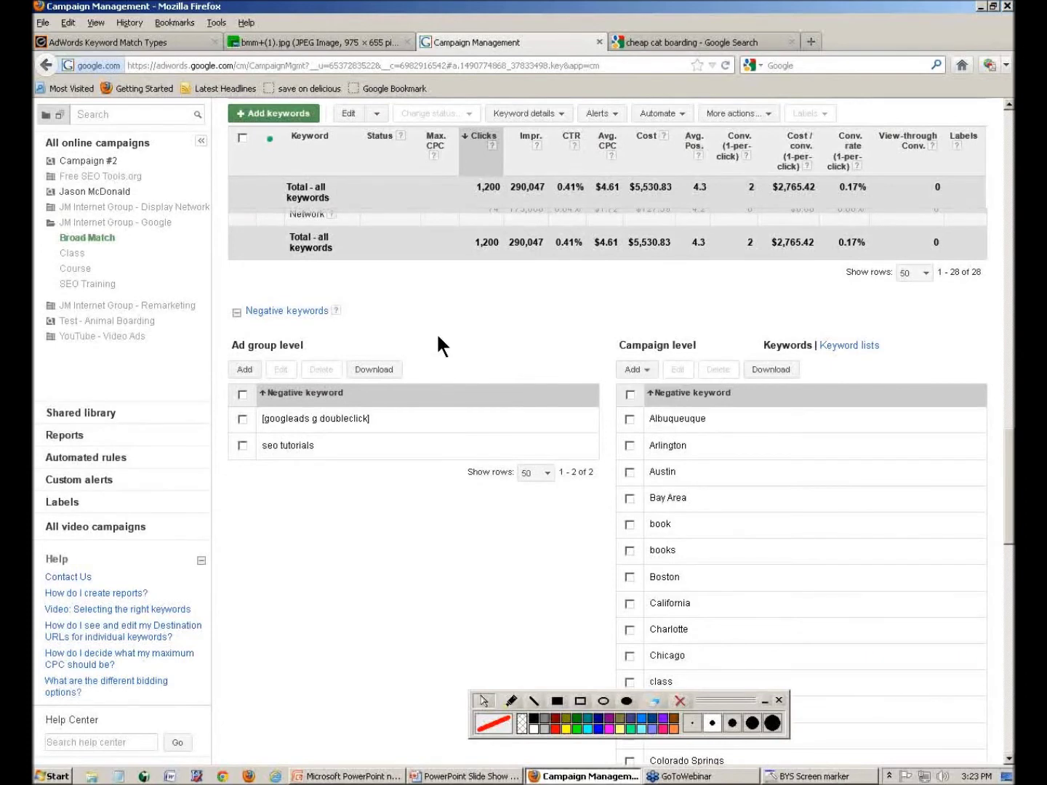
- Collapse negative keywords and advance the slide show to Reporting on Keyword Matches
{"action": "left_click", "coordinate": [237, 312]}
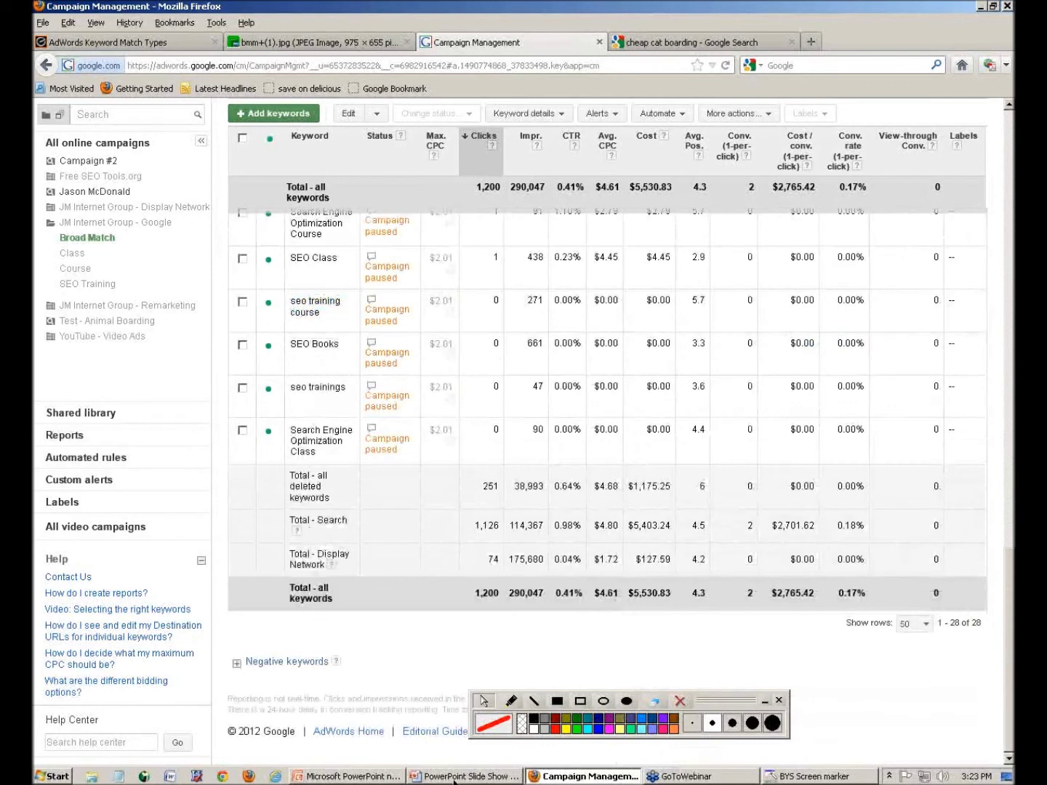
{"action": "left_click", "coordinate": [464, 776]}
{"action": "key", "text": "Right"}
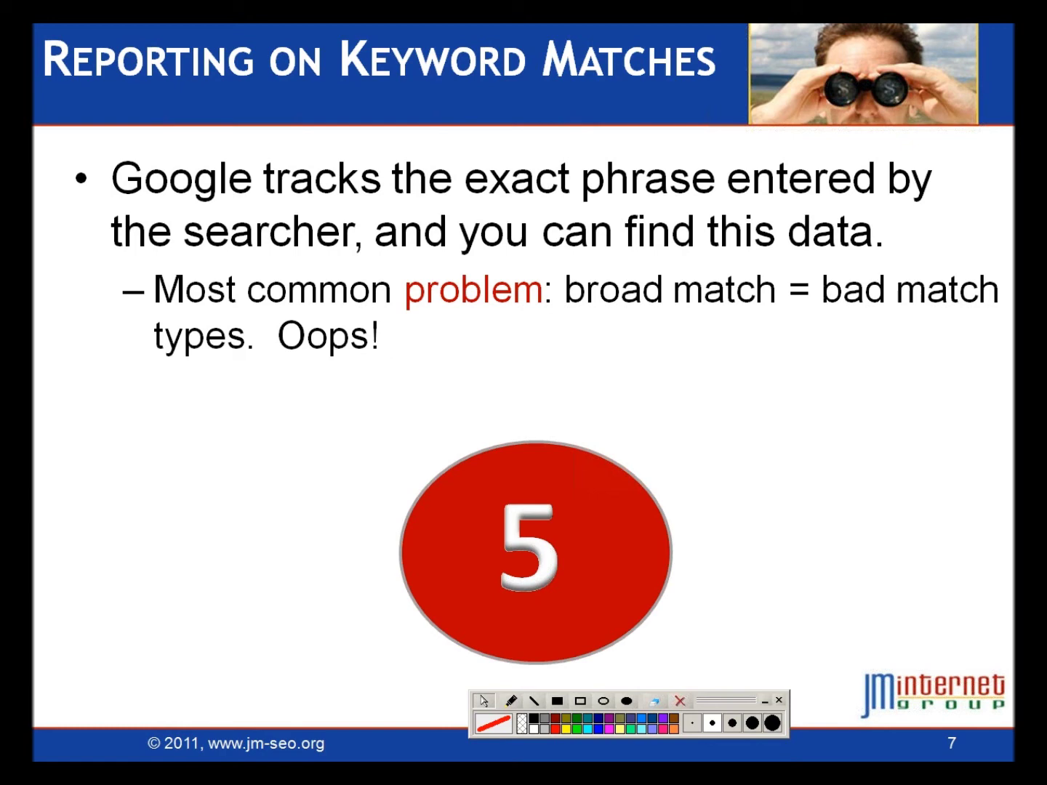
- Hide the screen marker toolbar and return to the AdWords keyword table in Firefox
{"action": "left_click", "coordinate": [771, 700]}
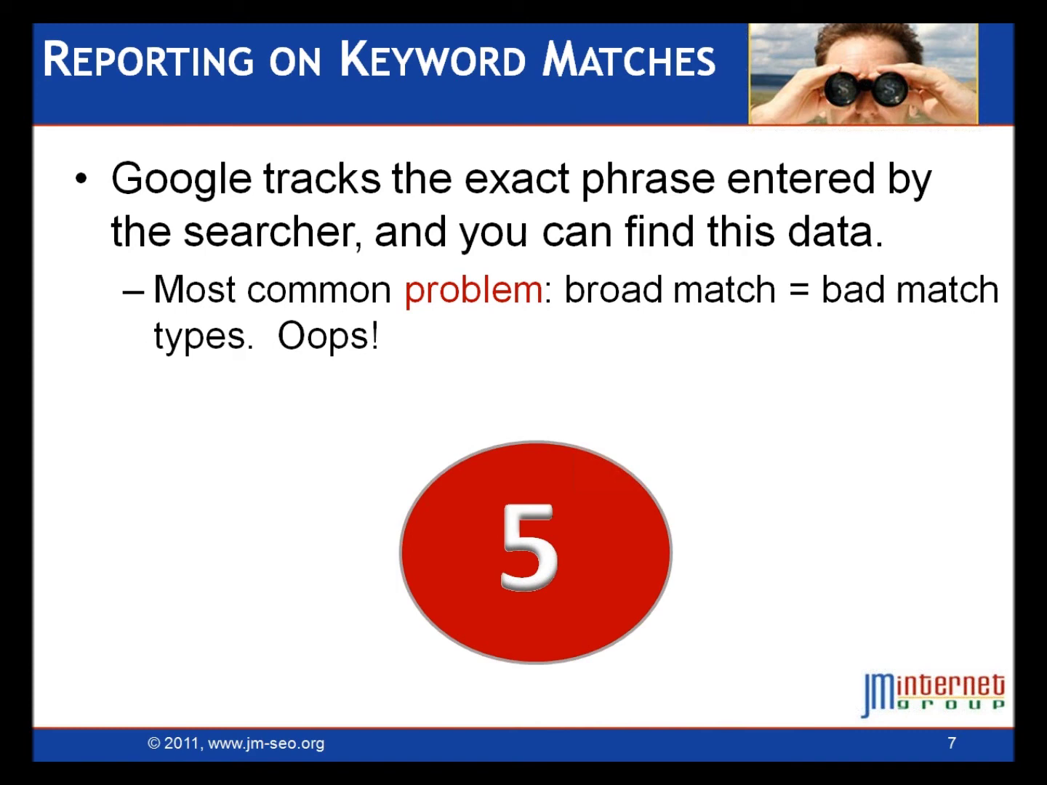
{"action": "key", "text": "alt+Tab"}
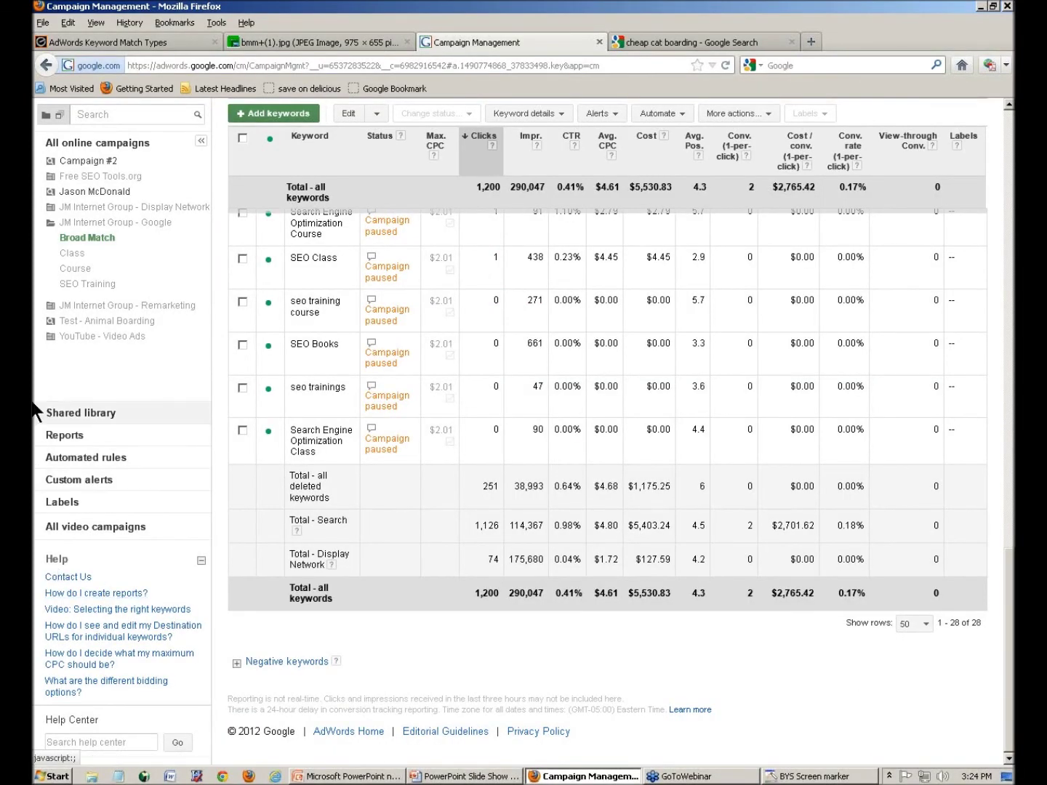
- Open the Broad Match ad group's keywords with the All time date range
{"action": "left_click", "coordinate": [70, 238]}
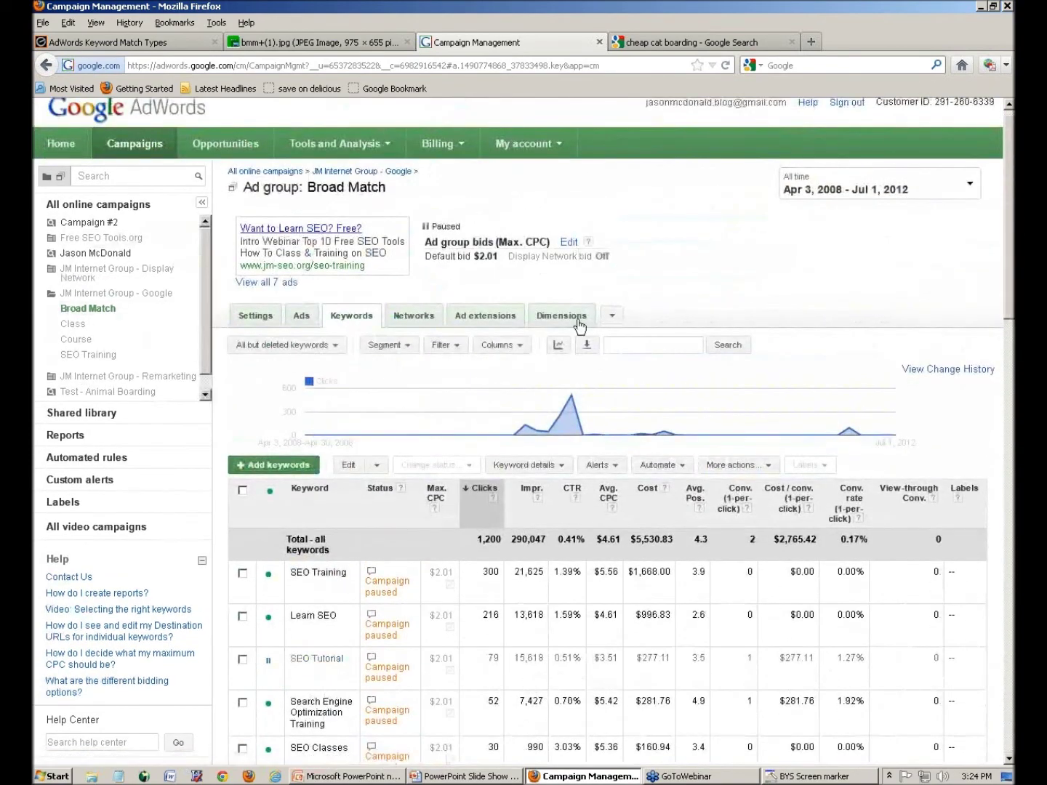
{"action": "left_click", "coordinate": [965, 185]}
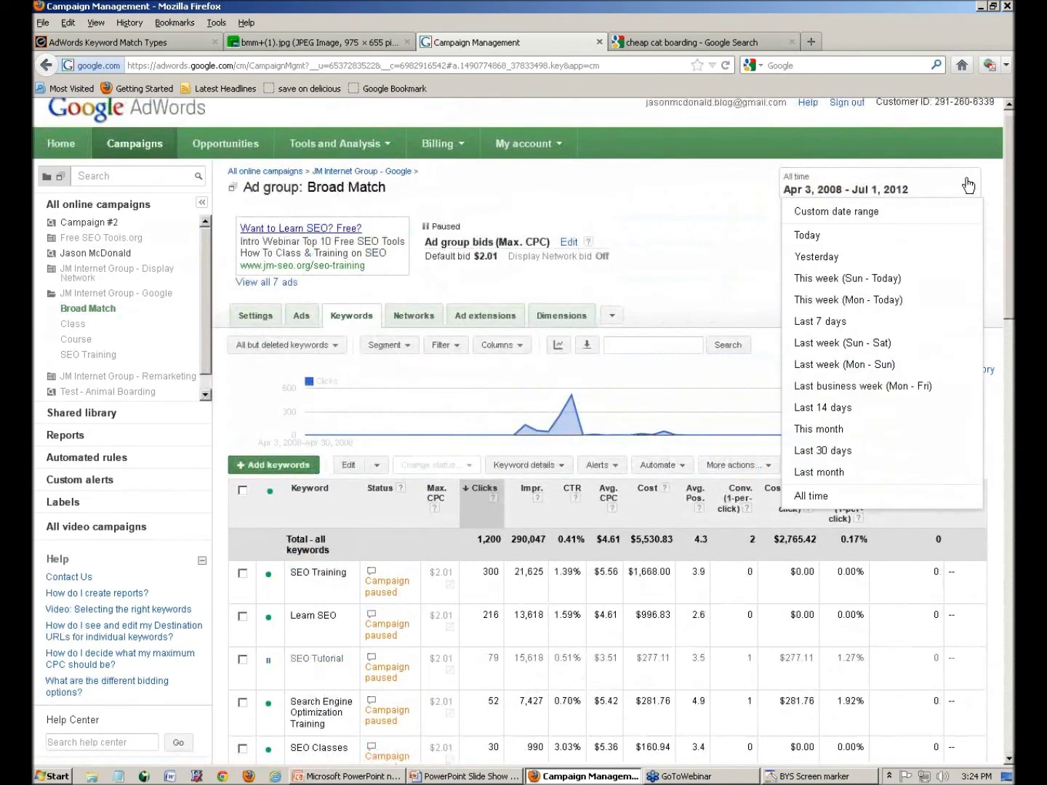
{"action": "left_click", "coordinate": [820, 501]}
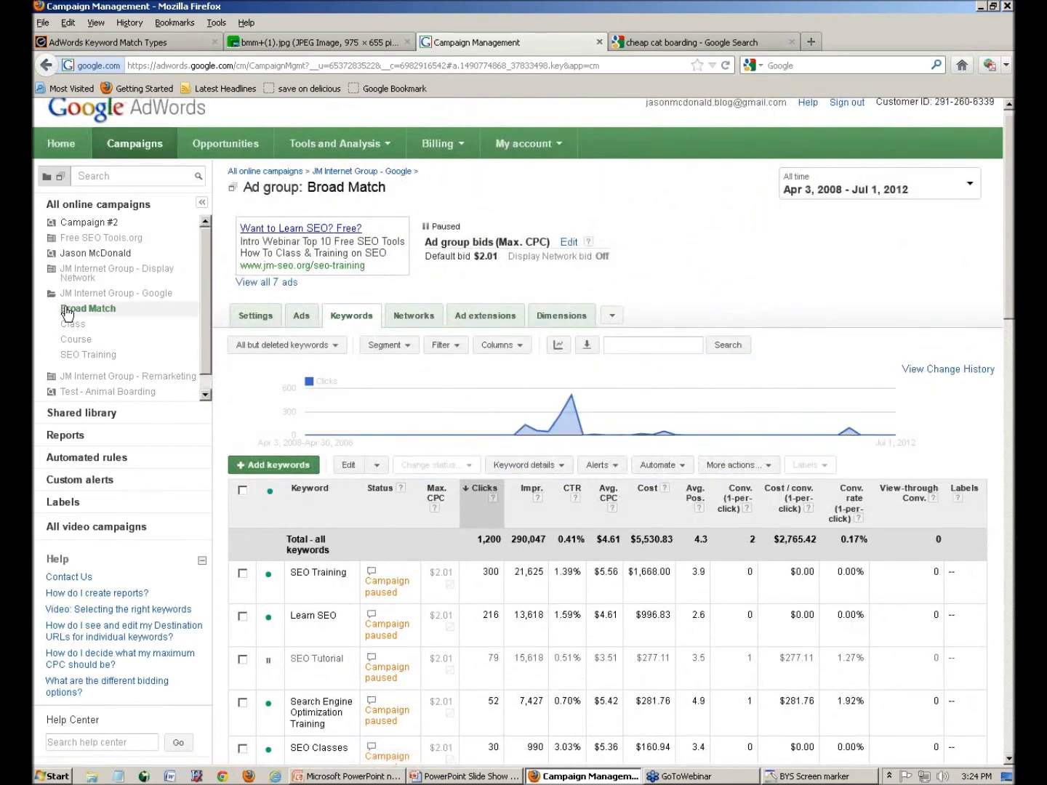
{"action": "left_click", "coordinate": [968, 190]}
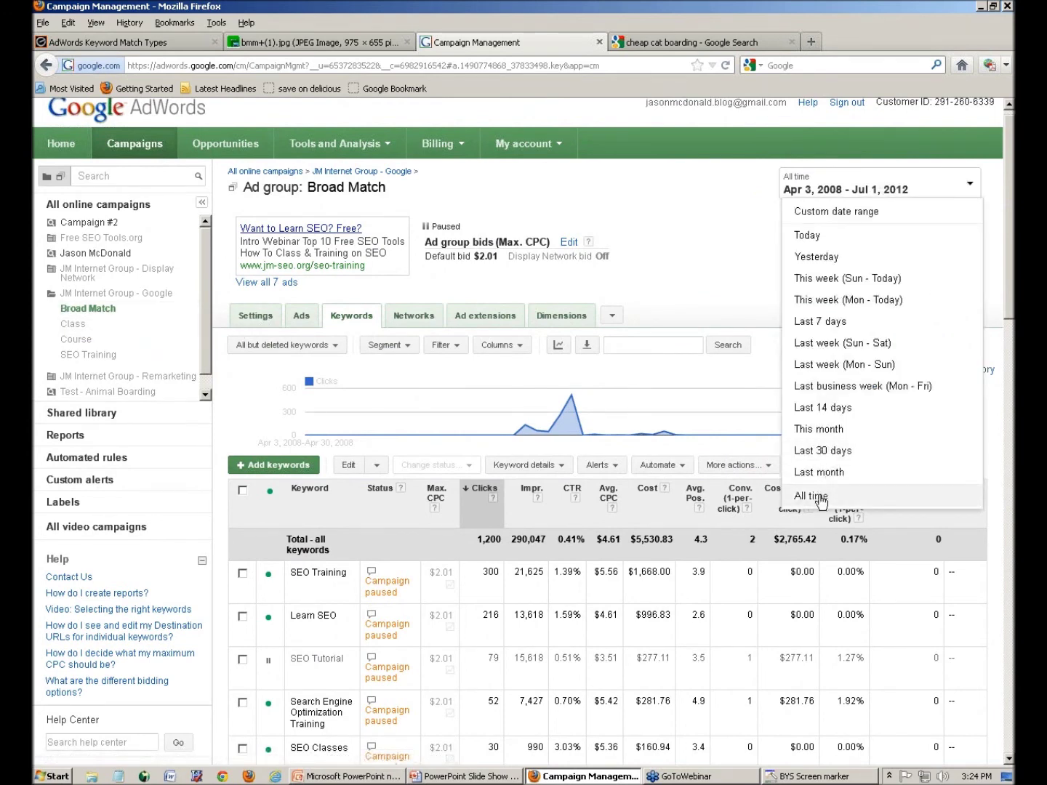
{"action": "left_click", "coordinate": [705, 259]}
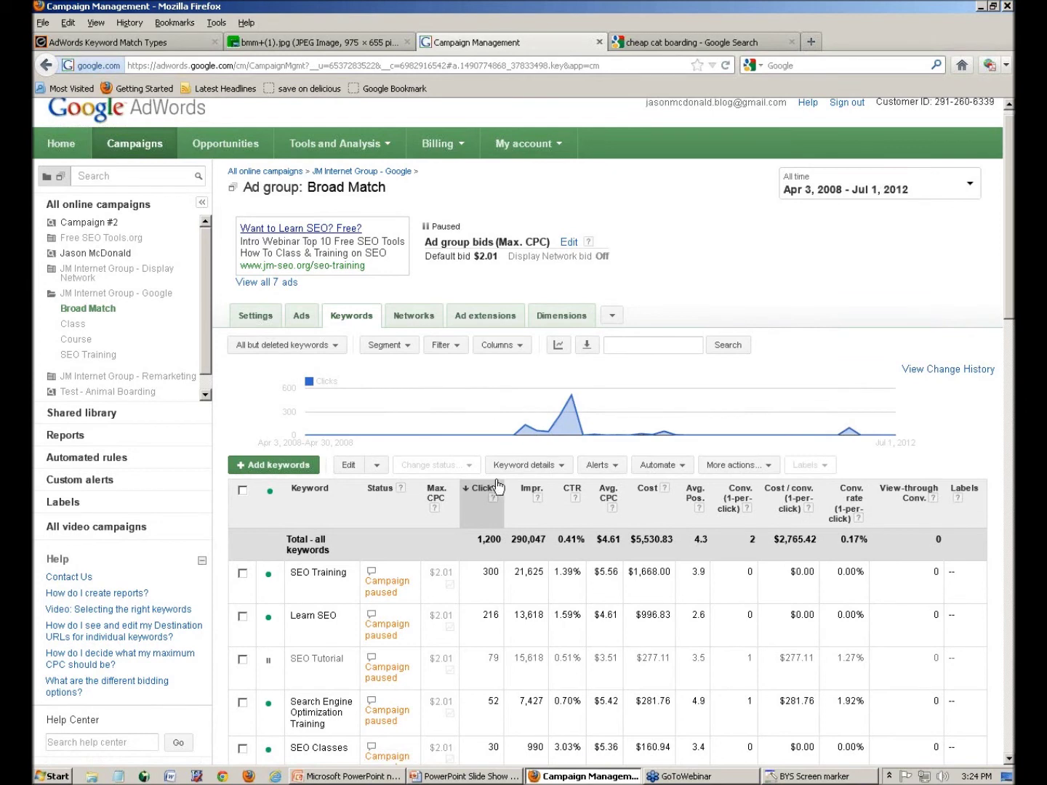
{"action": "key", "text": "ctrl+shift+m"}
- Box Keyword details, the Keywords view, Broad Match and the All time range in red
{"action": "left_click", "coordinate": [580, 701]}
{"action": "left_click_drag", "start_coordinate": [475, 441], "coordinate": [599, 498]}
{"action": "mouse_move", "coordinate": [313, 295]}
{"action": "left_mouse_down"}
{"action": "mouse_move", "coordinate": [391, 355]}
{"action": "mouse_move", "coordinate": [385, 340]}
{"action": "left_mouse_up"}
{"action": "mouse_move", "coordinate": [48, 298]}
{"action": "left_mouse_down"}
{"action": "mouse_move", "coordinate": [123, 329]}
{"action": "mouse_move", "coordinate": [126, 320]}
{"action": "left_mouse_up"}
{"action": "left_click_drag", "start_coordinate": [773, 165], "coordinate": [993, 212]}
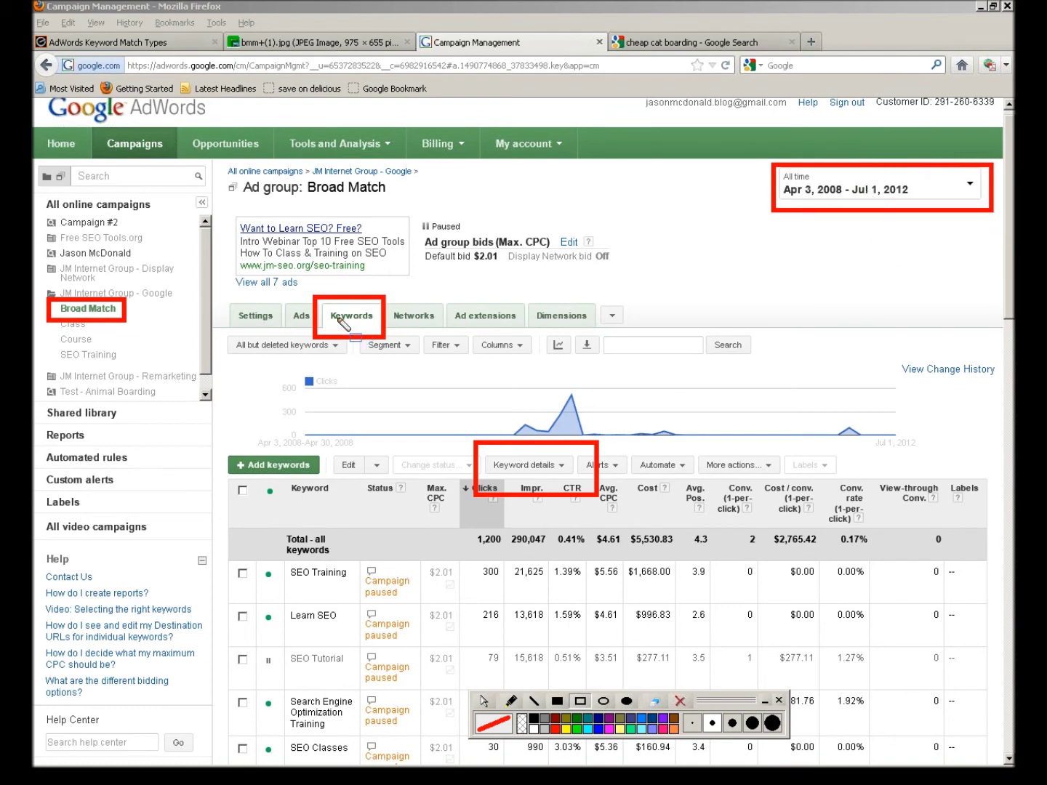
- Clear the red boxes and bring up the Keyword details report options
{"action": "left_click", "coordinate": [663, 704]}
{"action": "left_click", "coordinate": [484, 701]}
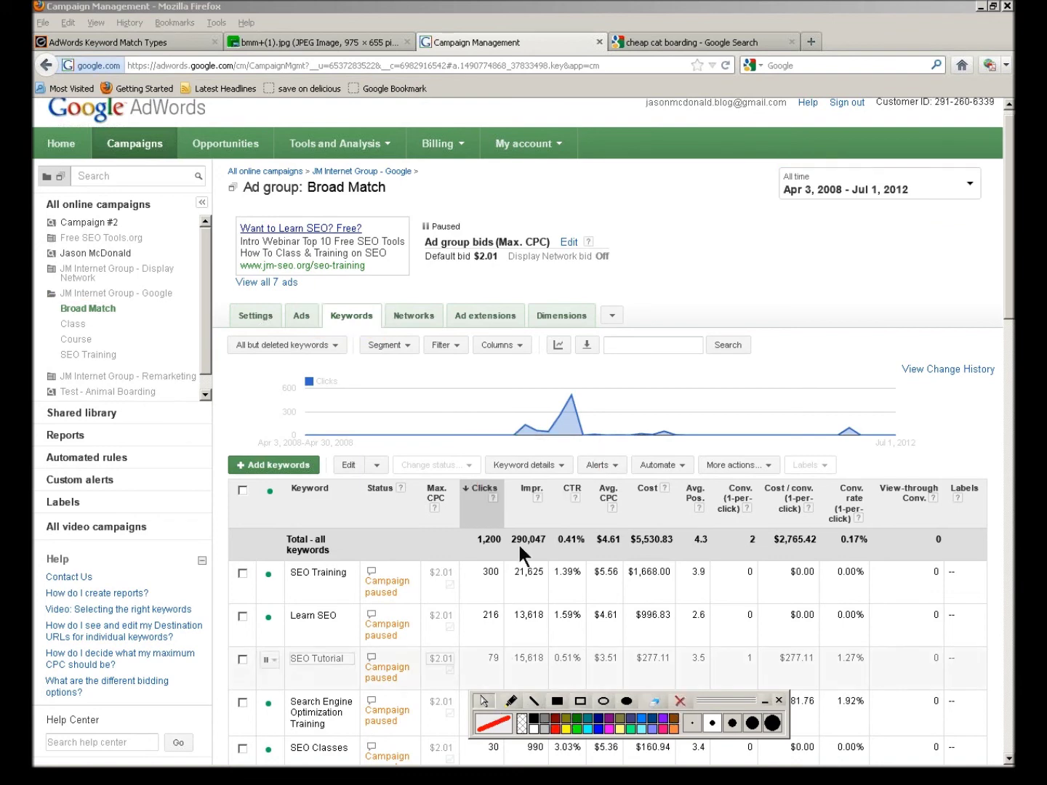
{"action": "left_click", "coordinate": [564, 465]}
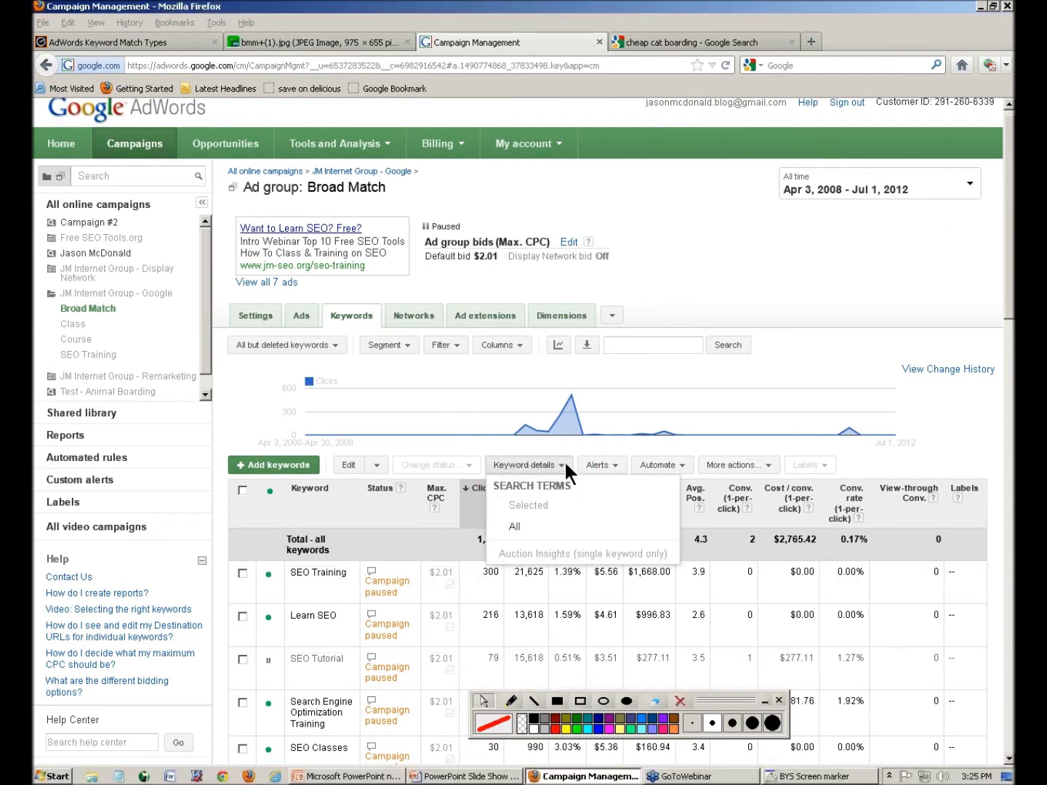
- Show search terms for all keywords and box seo training, search engine optimization for dummies, seo tutorials
{"action": "left_click", "coordinate": [510, 526]}
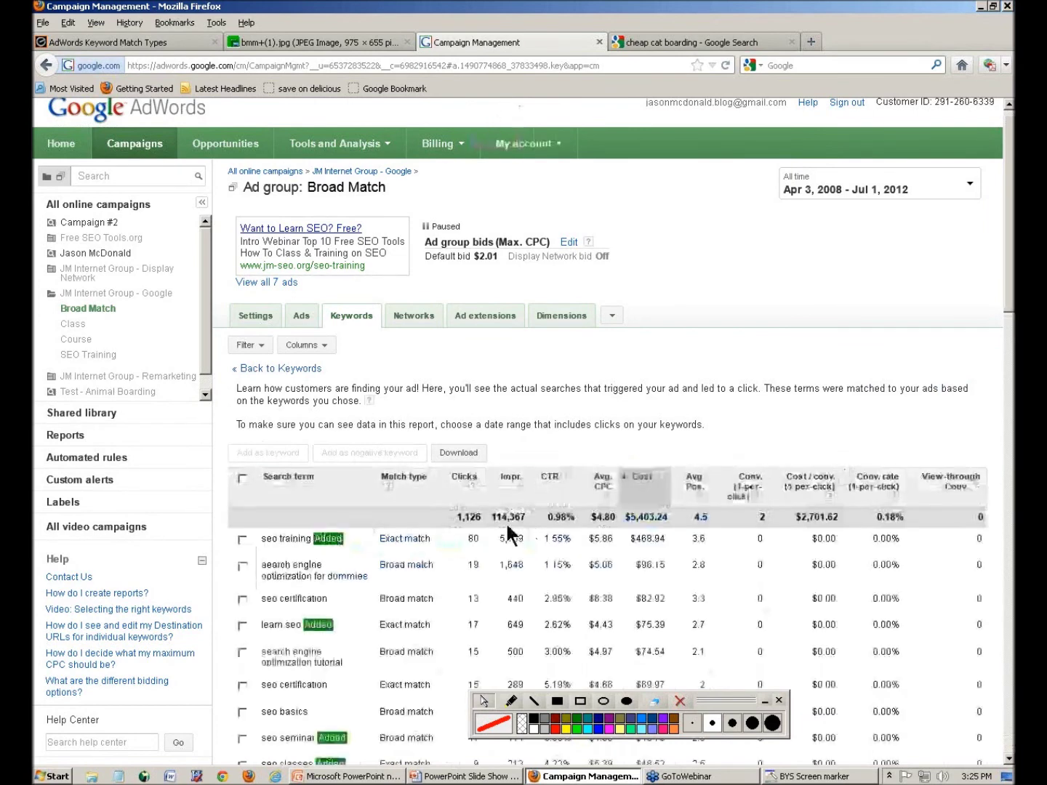
{"action": "scroll", "coordinate": [506, 527], "scroll_direction": "down", "scroll_amount": 5}
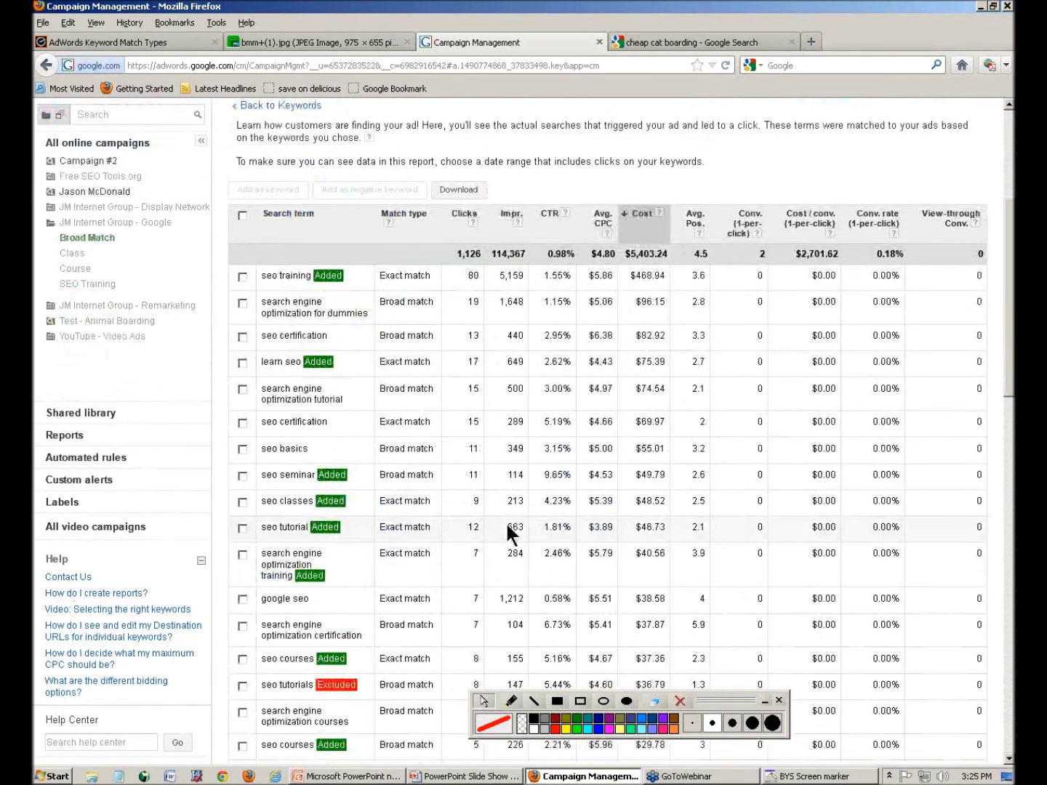
{"action": "left_click", "coordinate": [580, 701]}
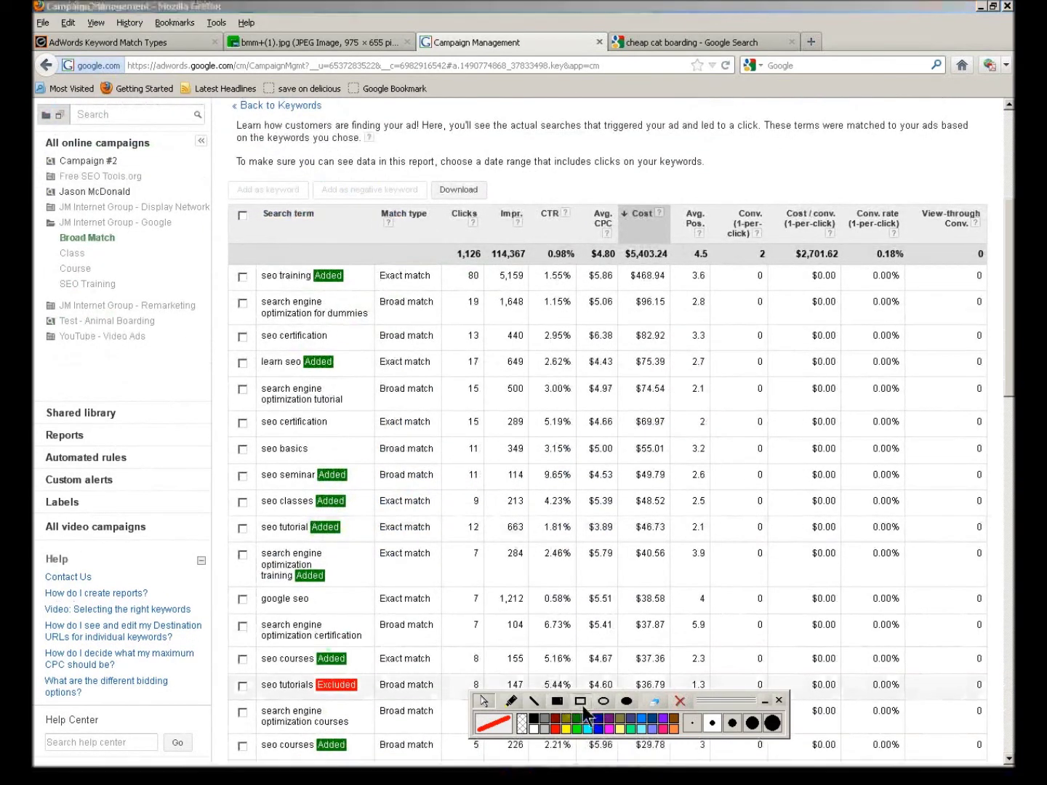
{"action": "left_click_drag", "start_coordinate": [306, 264], "coordinate": [350, 288]}
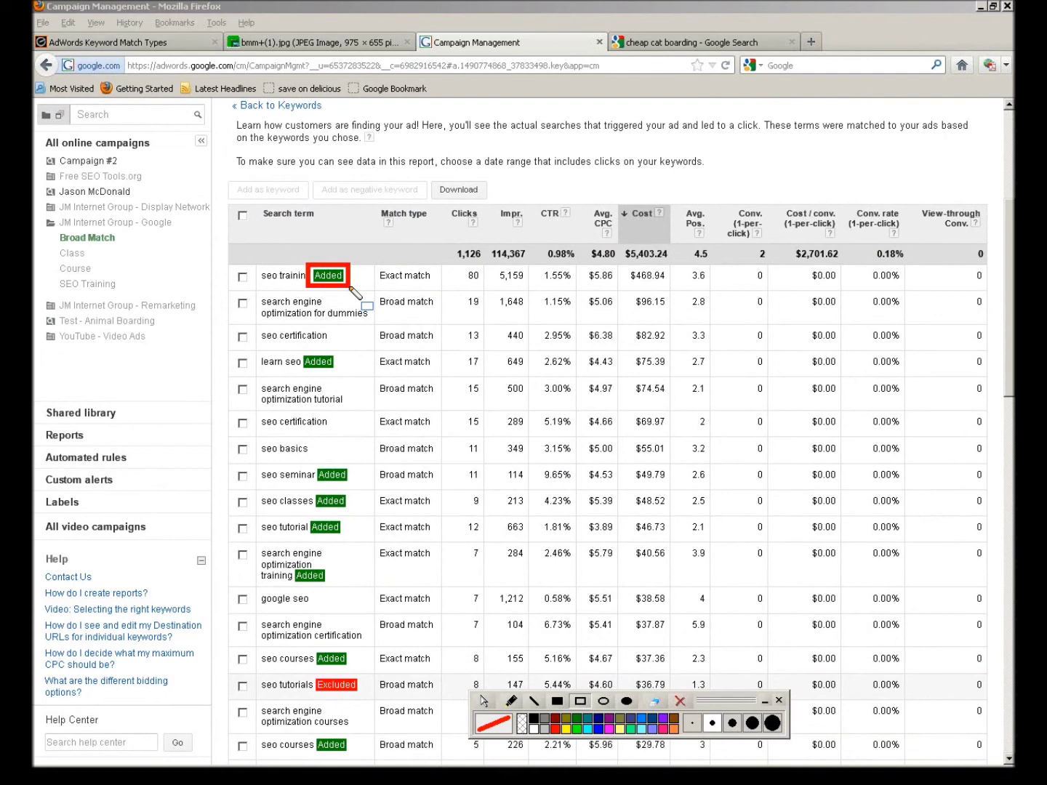
{"action": "mouse_move", "coordinate": [248, 289]}
{"action": "left_mouse_down"}
{"action": "mouse_move", "coordinate": [331, 337]}
{"action": "mouse_move", "coordinate": [442, 313]}
{"action": "left_mouse_up"}
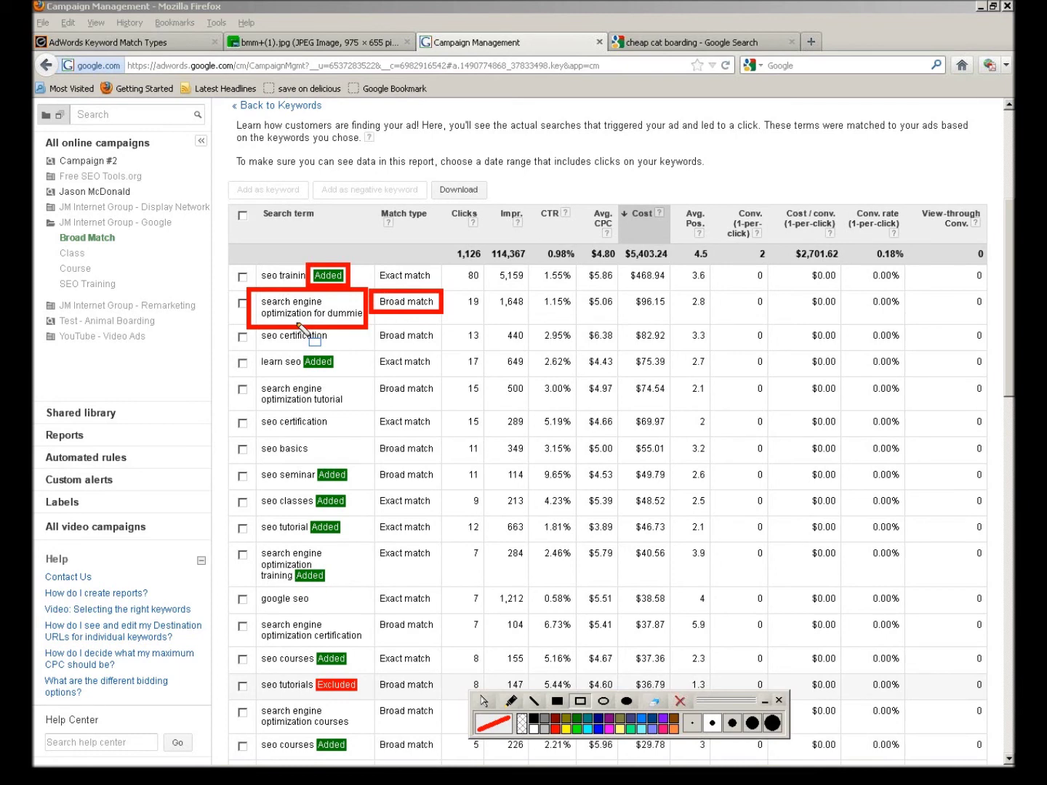
{"action": "left_click_drag", "start_coordinate": [234, 670], "coordinate": [386, 705]}
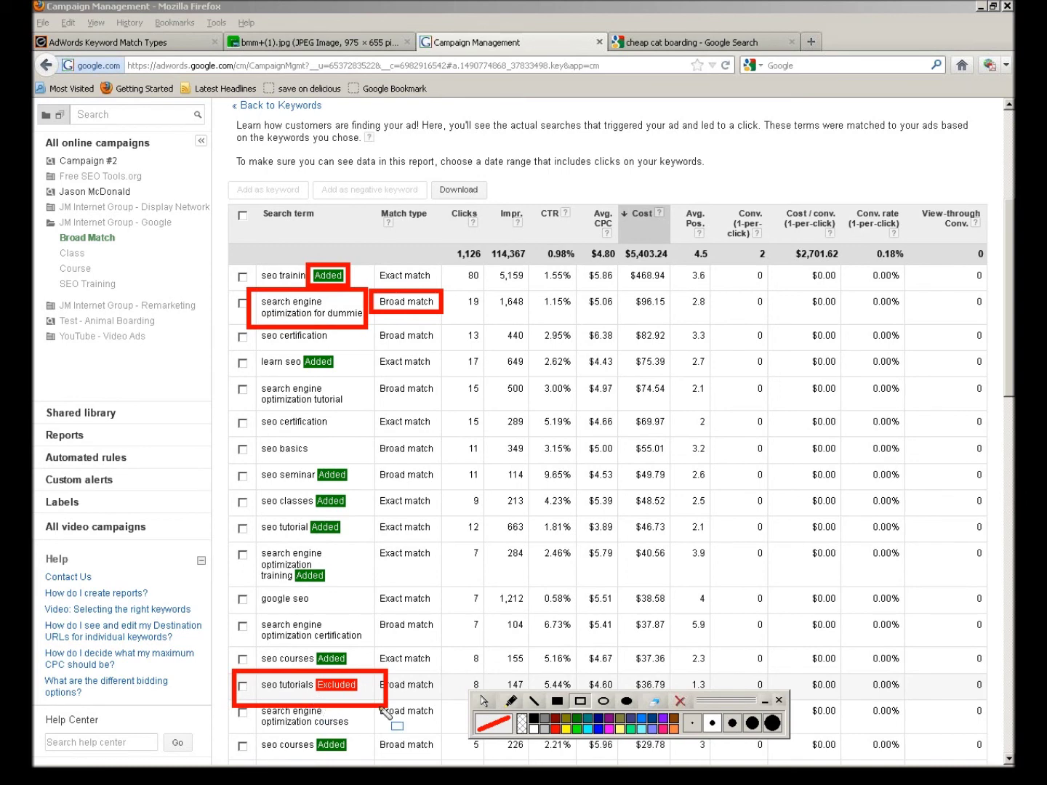
- Clear the annotations and add 'seo tutorials' as a negative keyword
{"action": "left_click", "coordinate": [680, 701]}
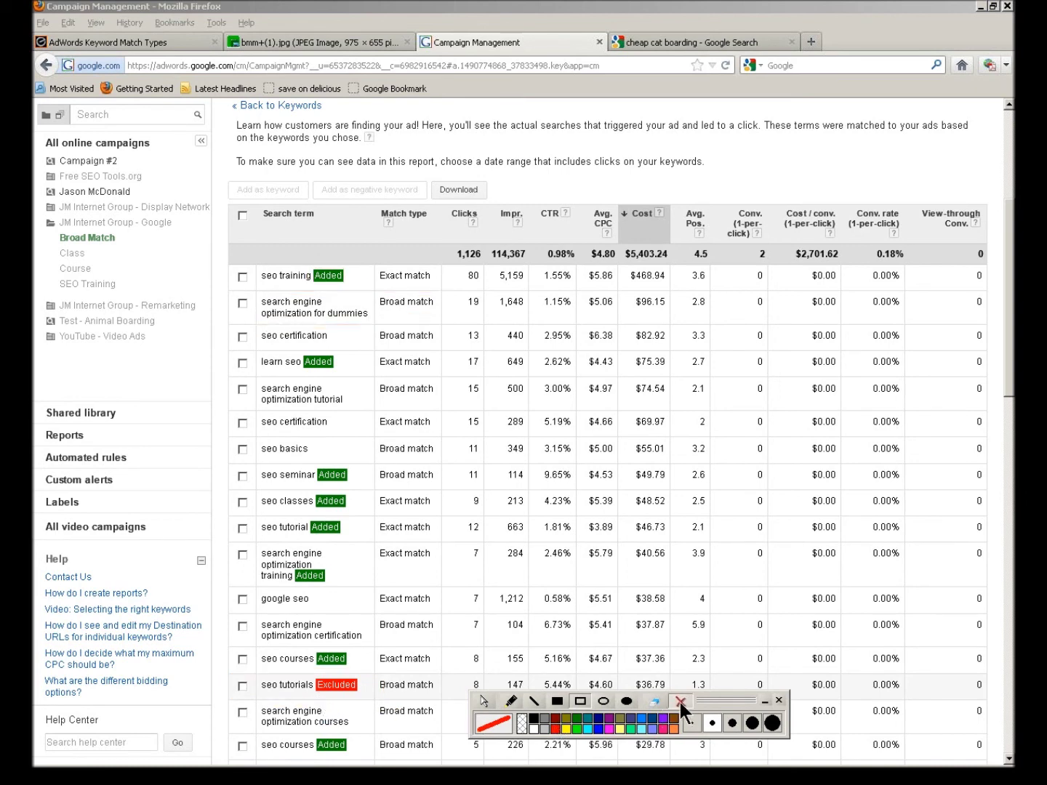
{"action": "left_click", "coordinate": [484, 701]}
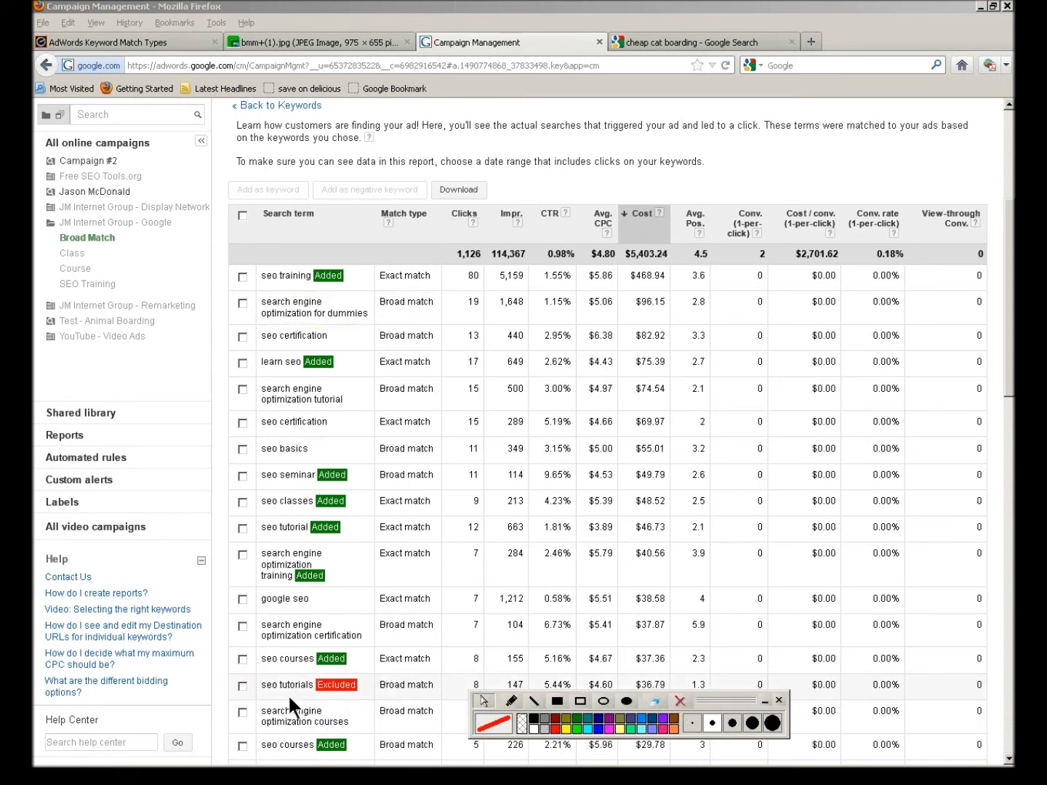
{"action": "left_click", "coordinate": [243, 685]}
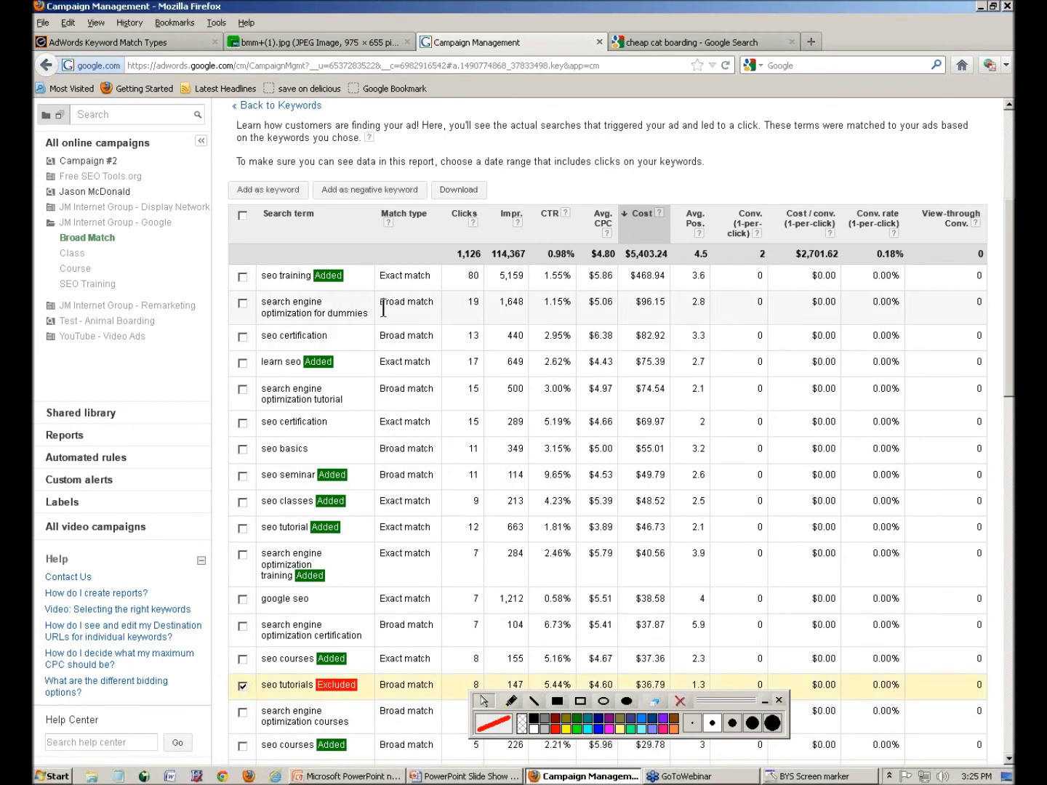
{"action": "scroll", "coordinate": [404, 312], "scroll_direction": "up", "scroll_amount": 3}
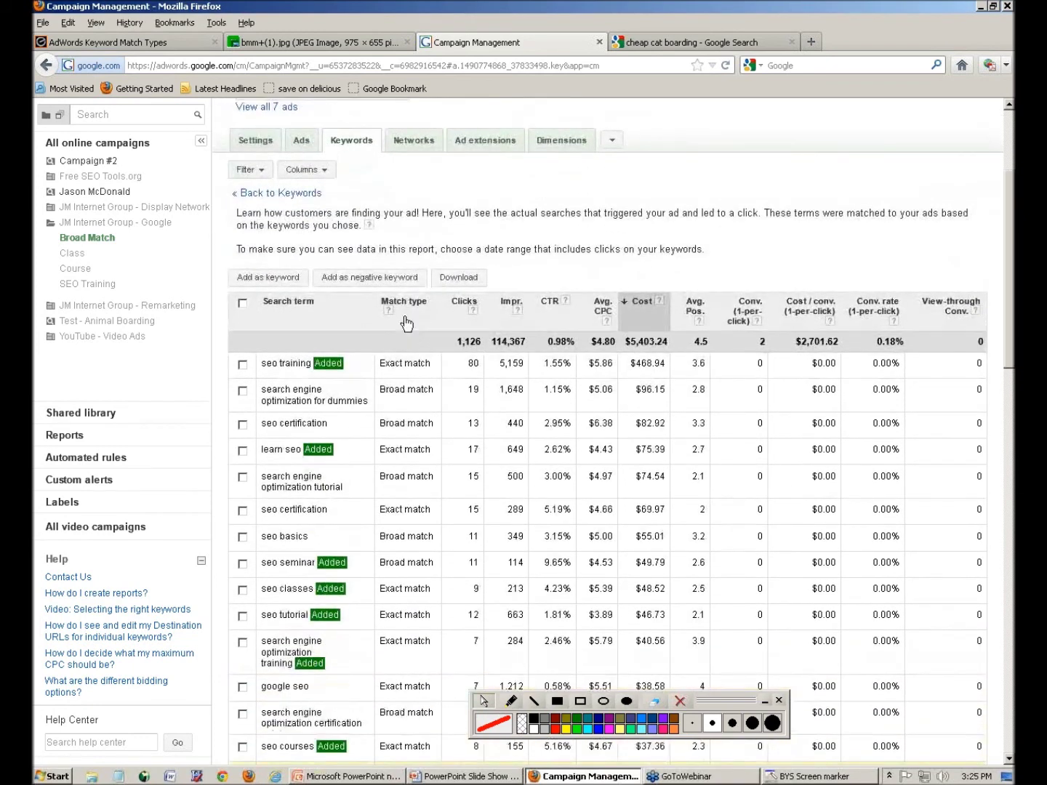
{"action": "left_click", "coordinate": [348, 277]}
{"action": "scroll", "coordinate": [366, 504], "scroll_direction": "down", "scroll_amount": 6}
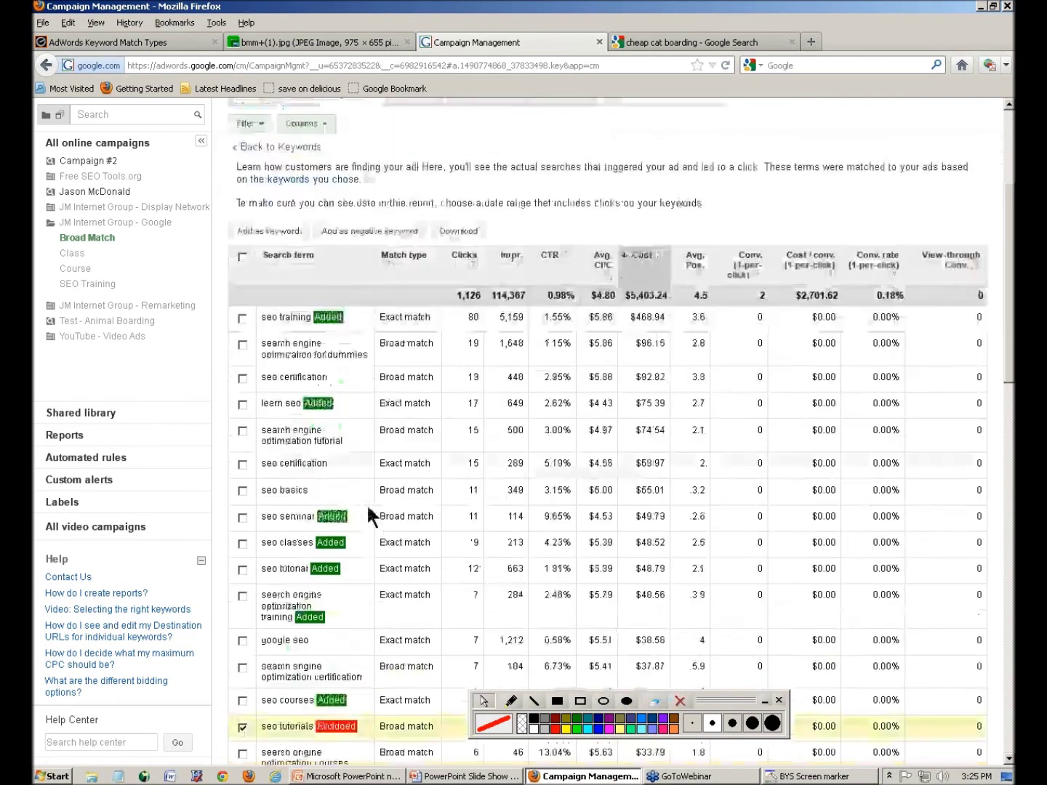
{"action": "scroll", "coordinate": [370, 518], "scroll_direction": "up", "scroll_amount": 12}
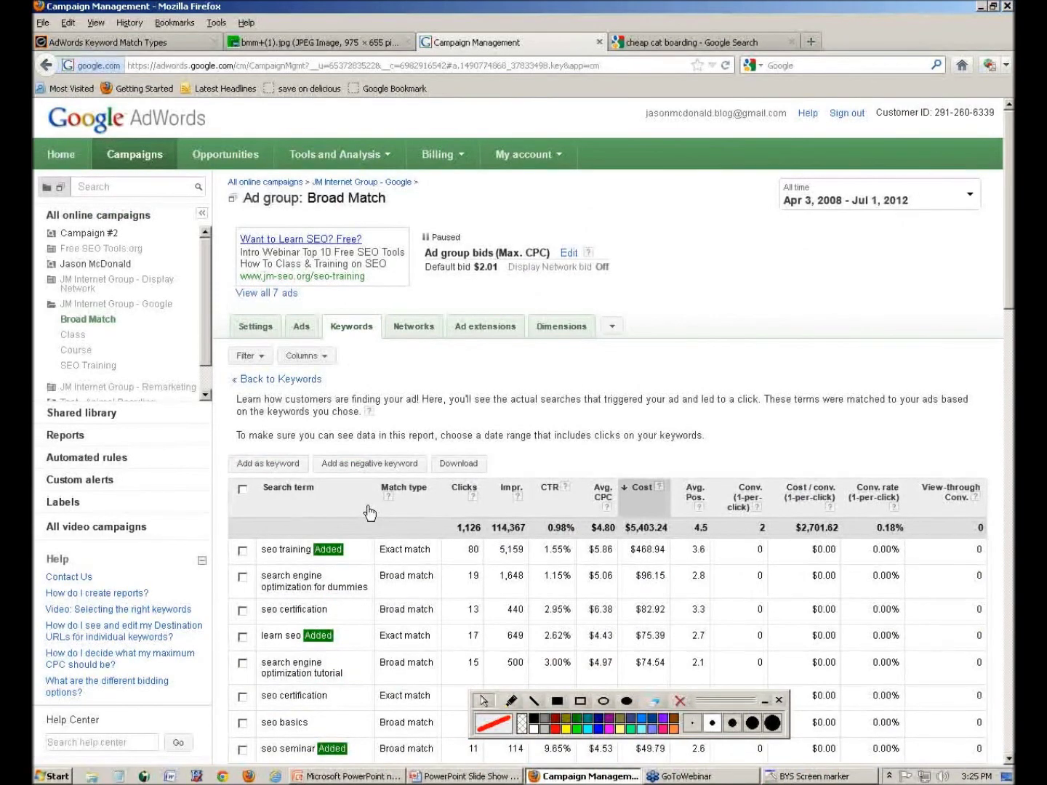
{"action": "scroll", "coordinate": [369, 512], "scroll_direction": "down", "scroll_amount": 15}
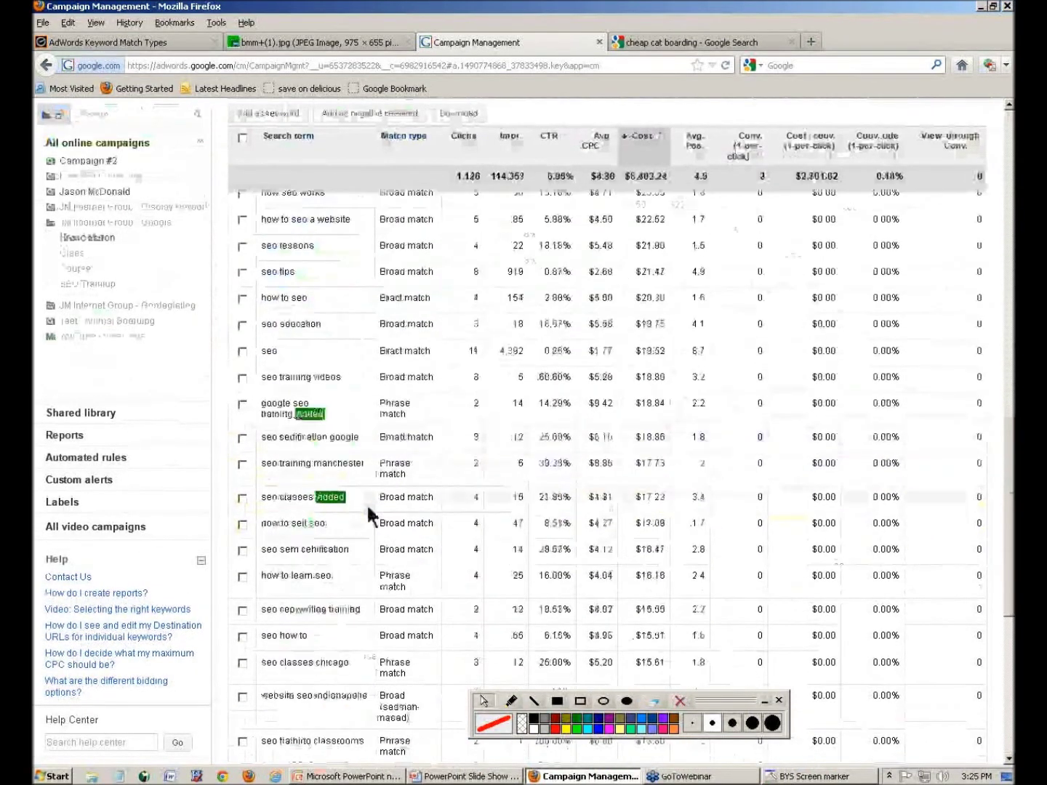
{"action": "scroll", "coordinate": [366, 503], "scroll_direction": "down", "scroll_amount": 15}
{"action": "scroll", "coordinate": [367, 503], "scroll_direction": "up", "scroll_amount": 20}
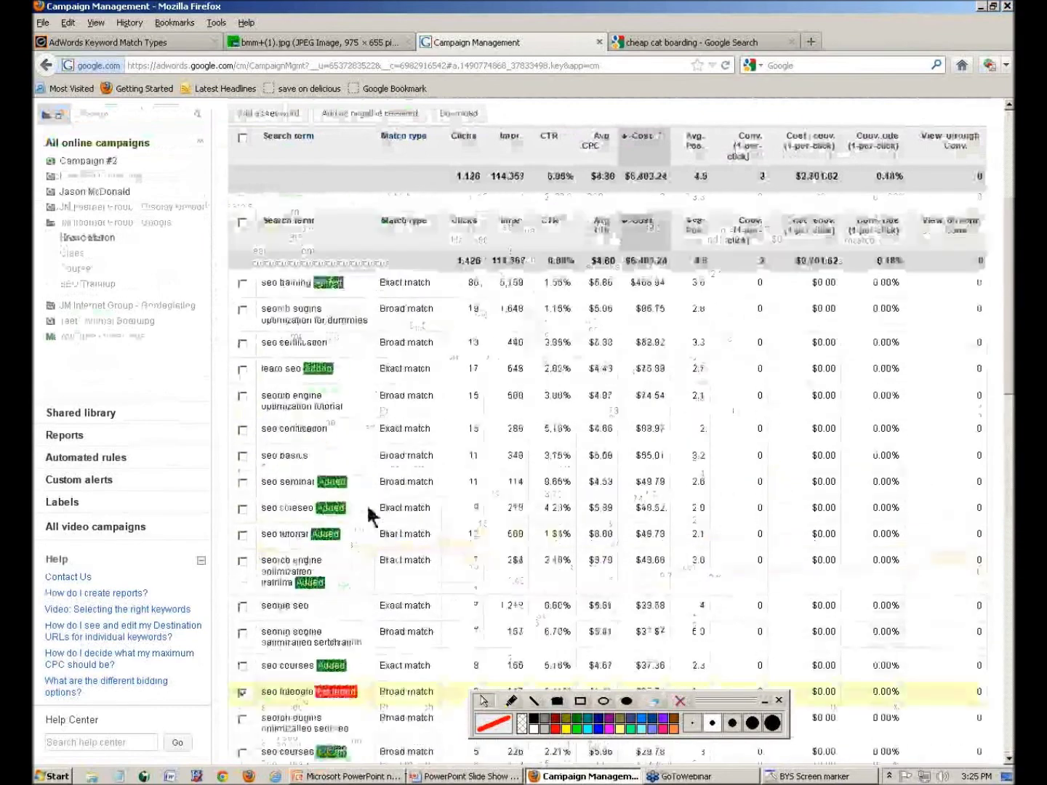
{"action": "scroll", "coordinate": [367, 504], "scroll_direction": "up", "scroll_amount": 10}
- Show the Broad Match search terms report for only the selected SEO Training keyword
{"action": "left_click", "coordinate": [114, 305]}
{"action": "left_click", "coordinate": [70, 324]}
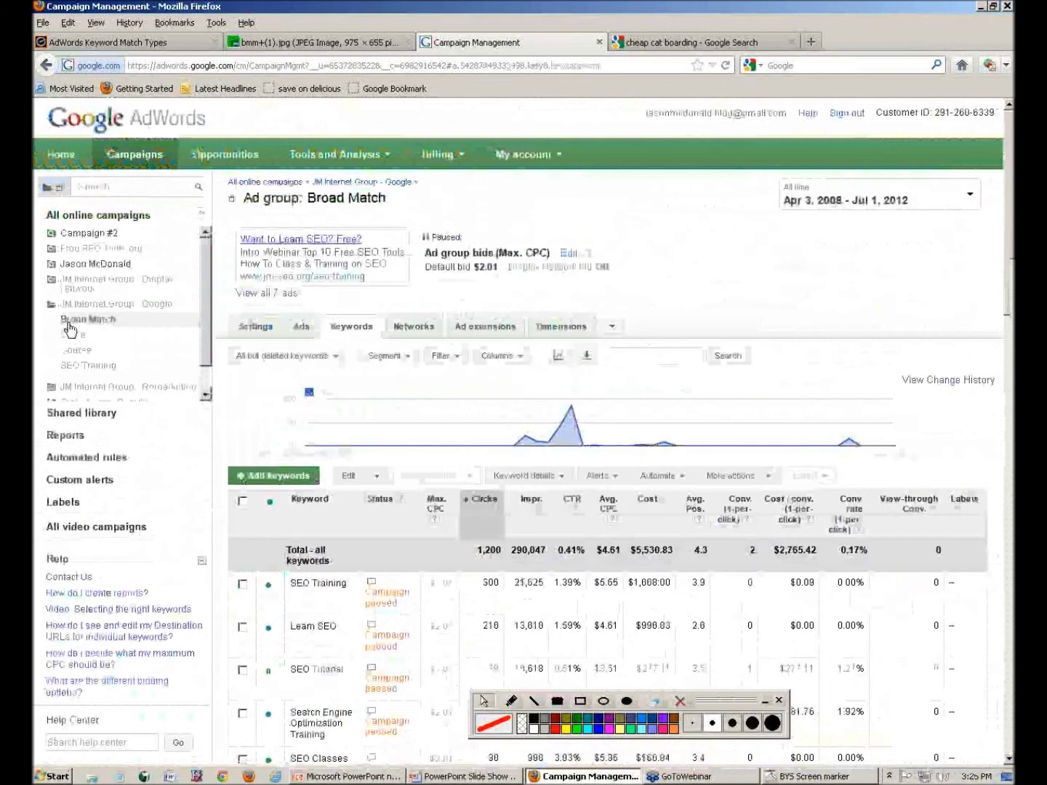
{"action": "left_click", "coordinate": [561, 474]}
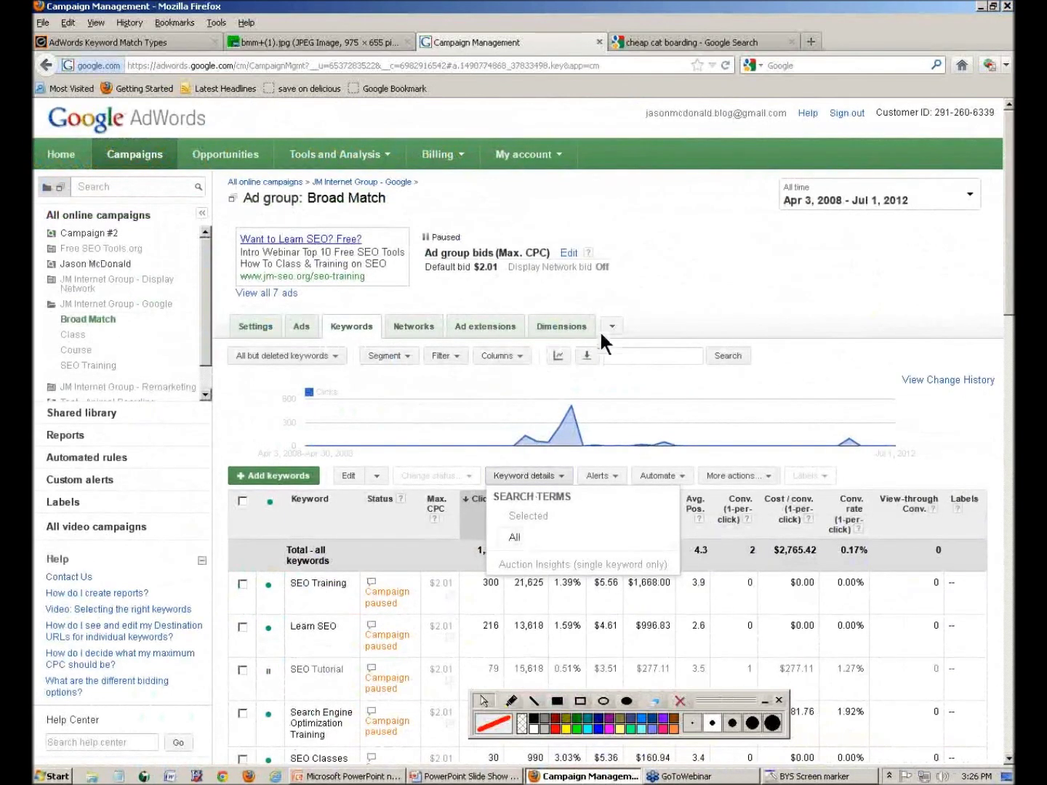
{"action": "left_click", "coordinate": [645, 281]}
{"action": "left_click", "coordinate": [243, 581]}
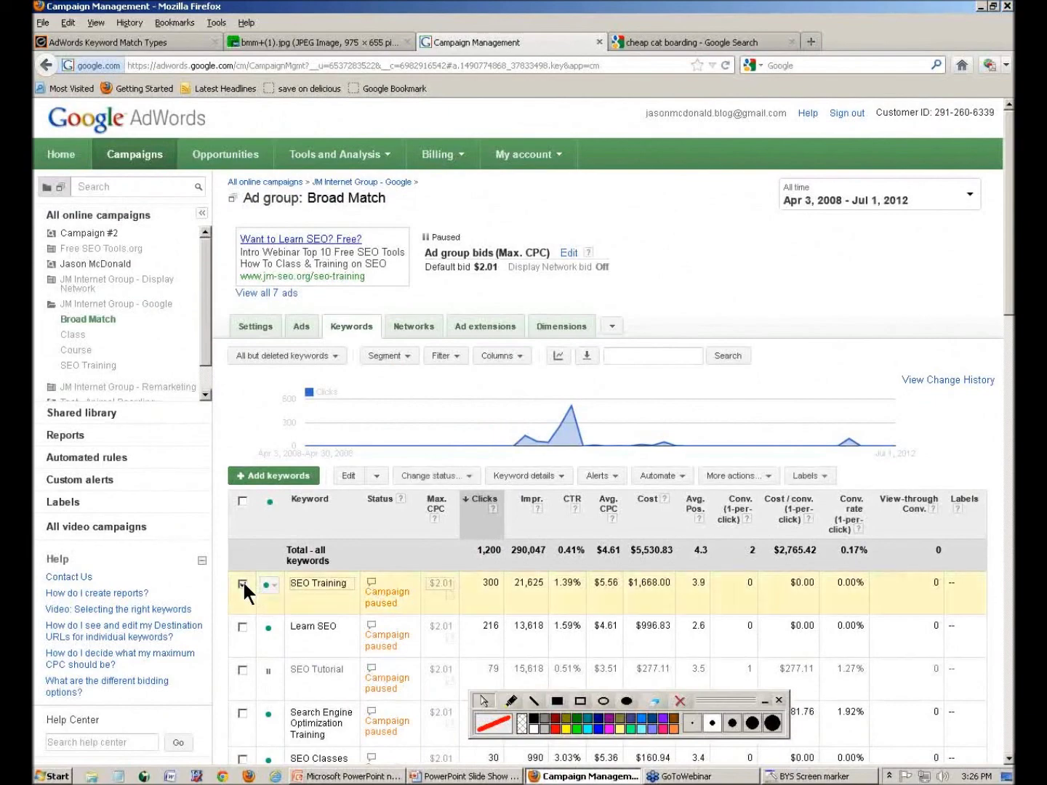
{"action": "left_click", "coordinate": [548, 474]}
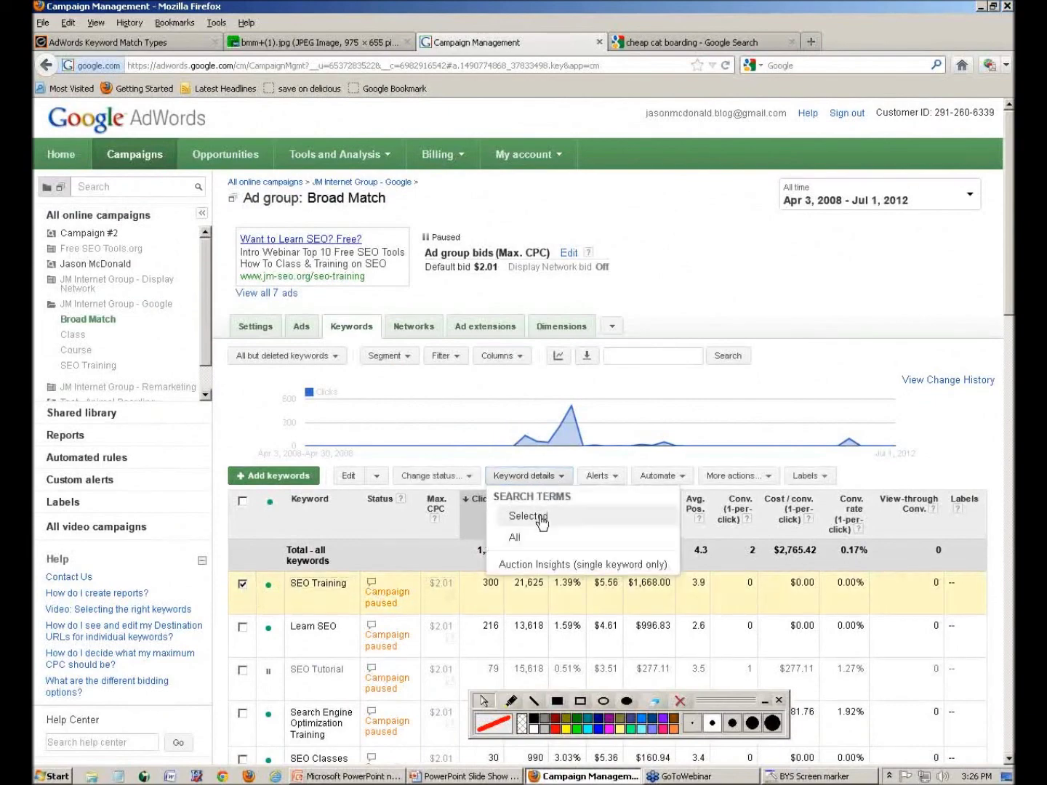
{"action": "left_click", "coordinate": [541, 516]}
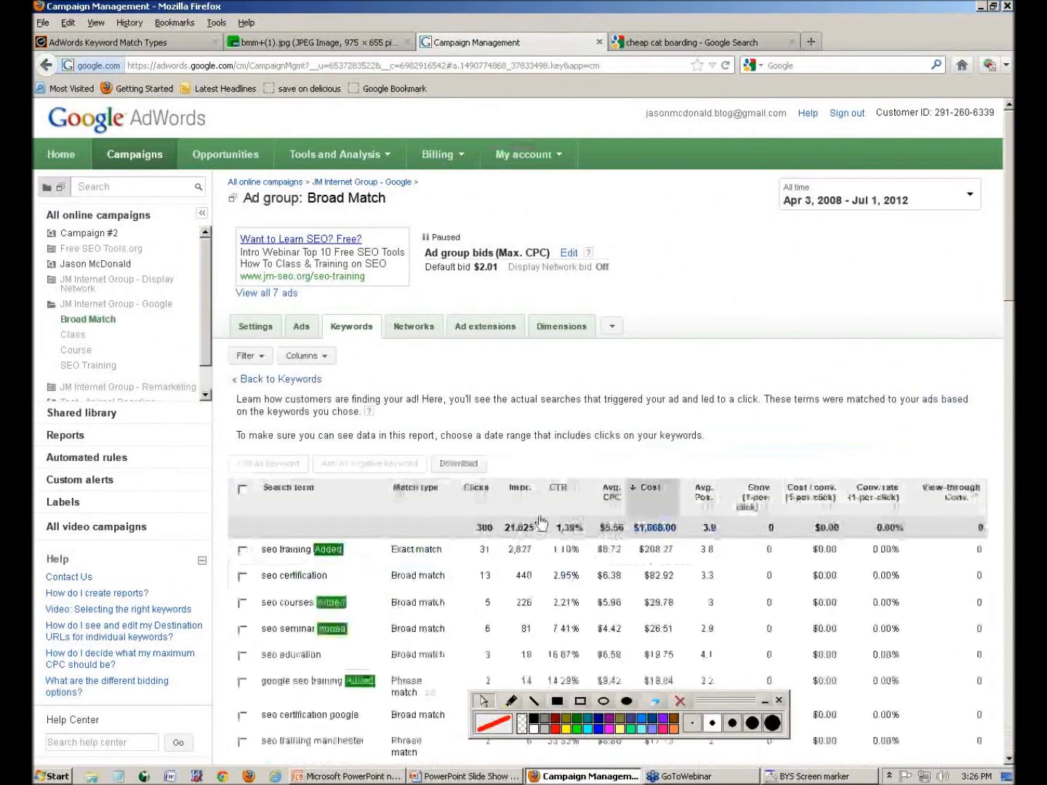
- Highlight the search term 'web analytics certification', then return to the PowerPoint slide show
{"action": "scroll", "coordinate": [538, 513], "scroll_direction": "down", "scroll_amount": 5}
{"action": "scroll", "coordinate": [540, 518], "scroll_direction": "down", "scroll_amount": 10}
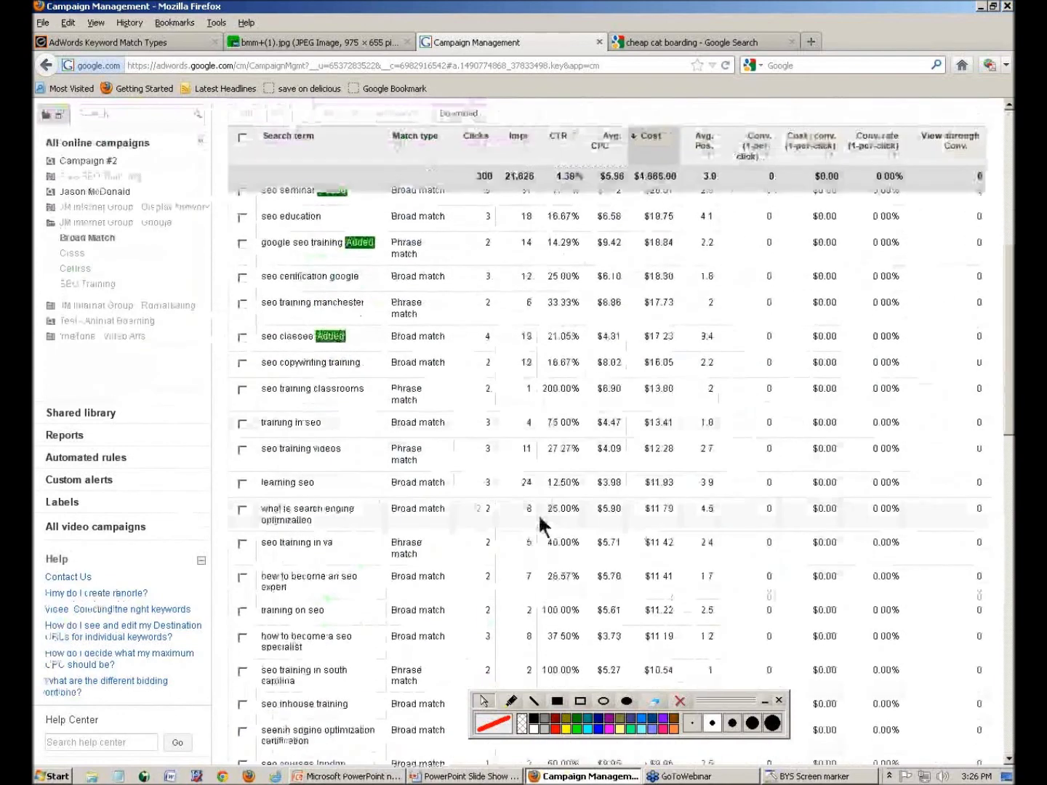
{"action": "scroll", "coordinate": [542, 523], "scroll_direction": "down", "scroll_amount": 10}
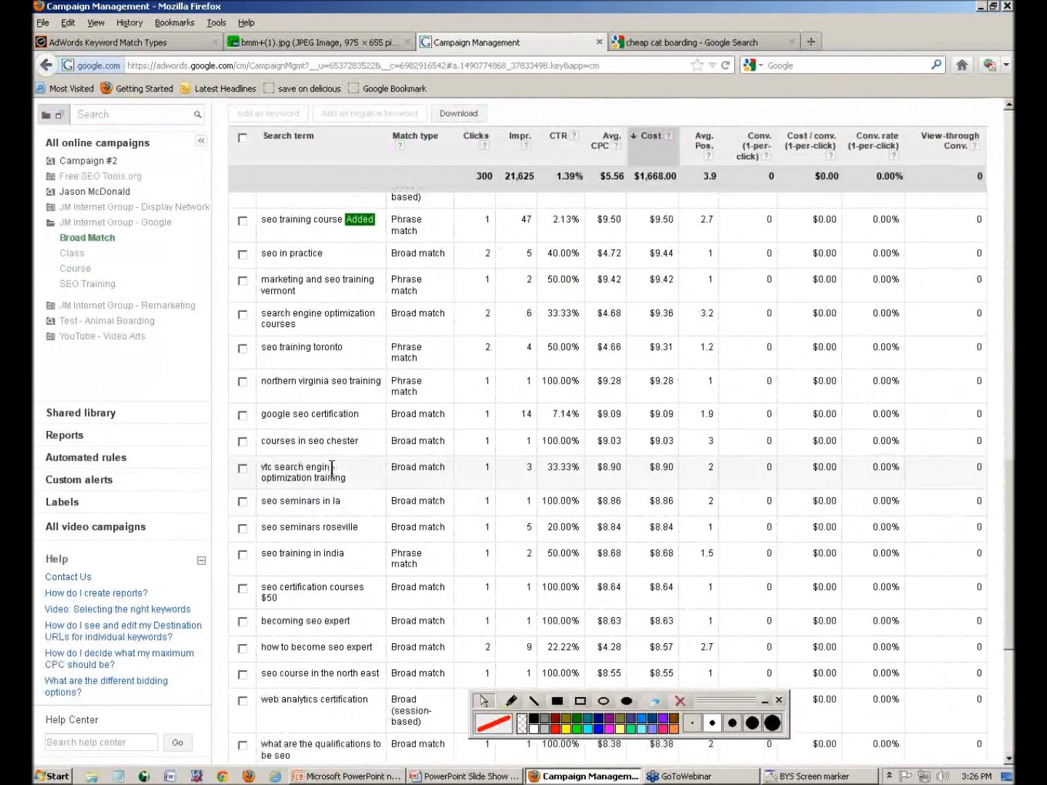
{"action": "scroll", "coordinate": [313, 458], "scroll_direction": "down", "scroll_amount": 5}
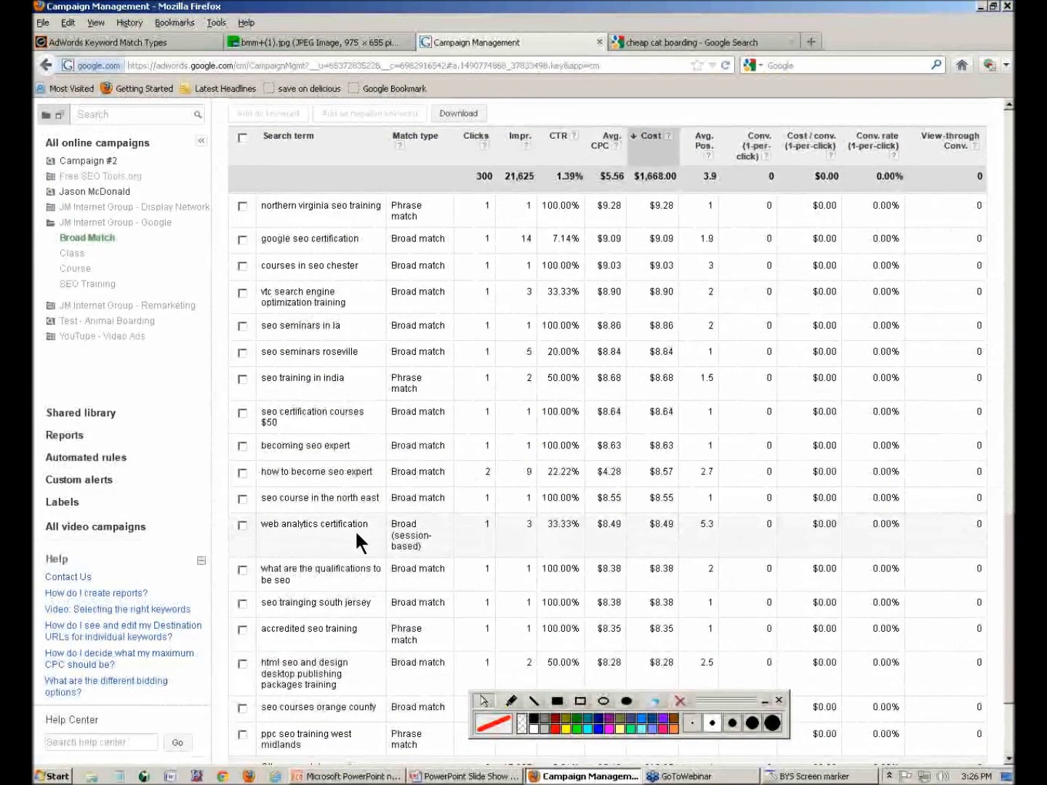
{"action": "left_click_drag", "start_coordinate": [259, 522], "coordinate": [367, 529]}
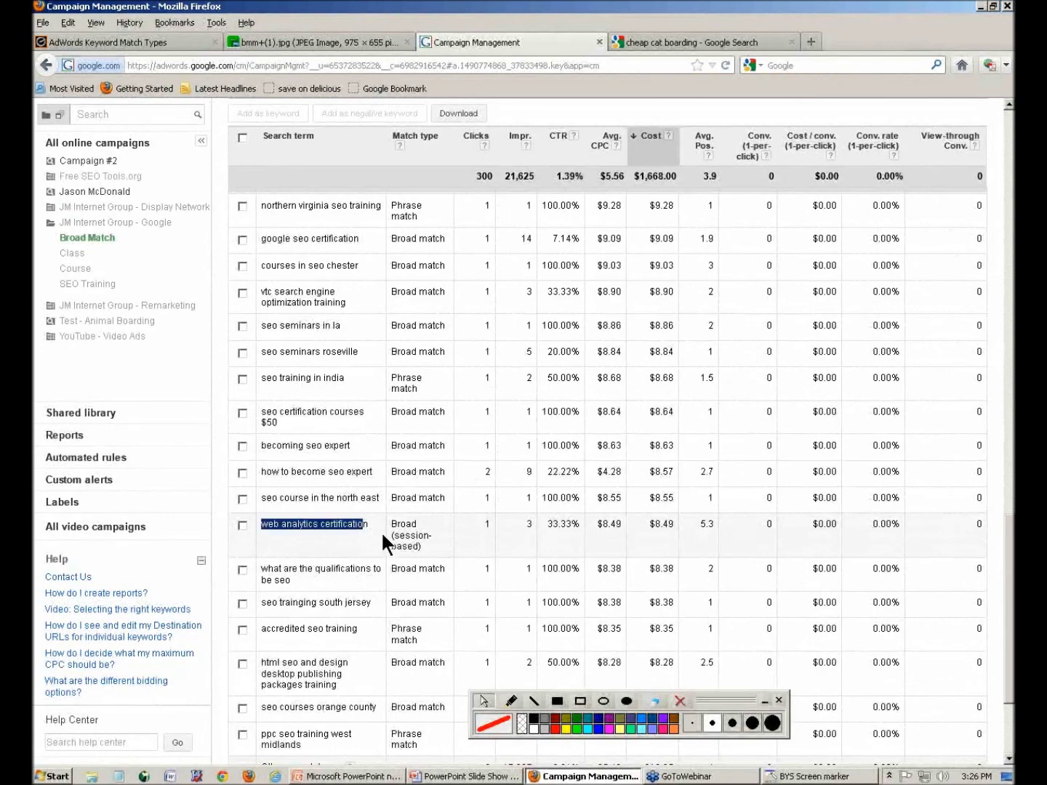
{"action": "scroll", "coordinate": [392, 552], "scroll_direction": "up", "scroll_amount": 10}
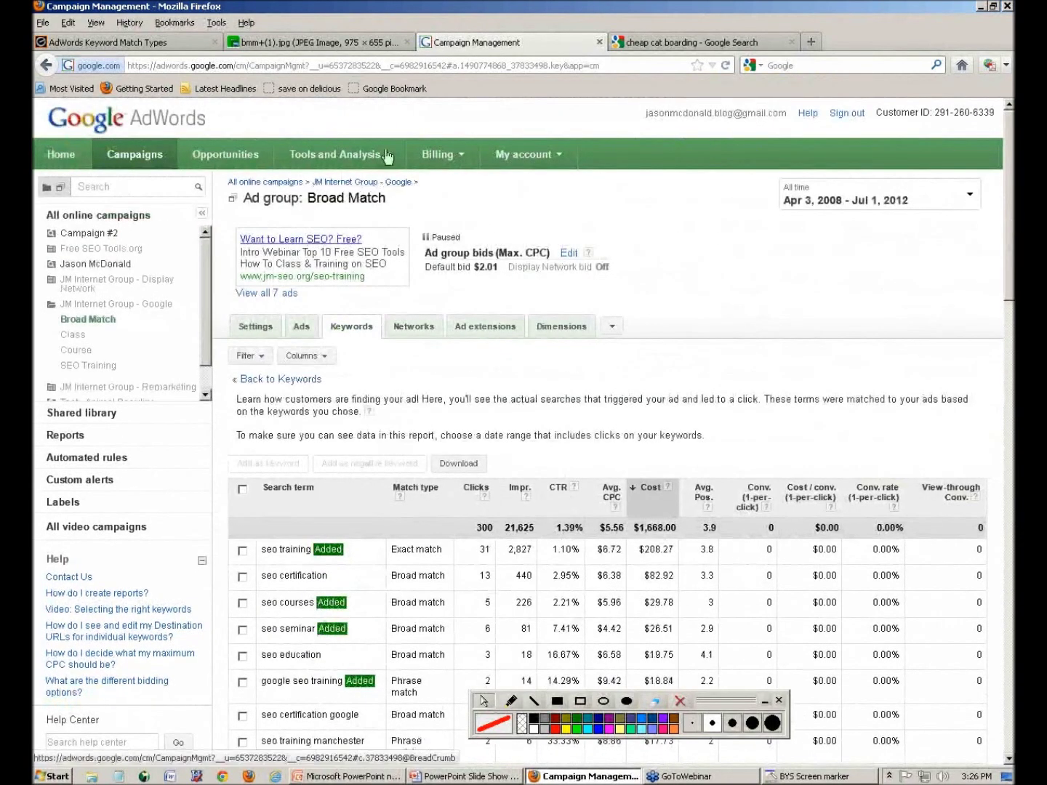
{"action": "left_click", "coordinate": [491, 776]}
- Advance through More Information, highlighting Classes and Training, to the Copyright & Disclaimer slide
{"action": "left_click", "coordinate": [295, 482]}
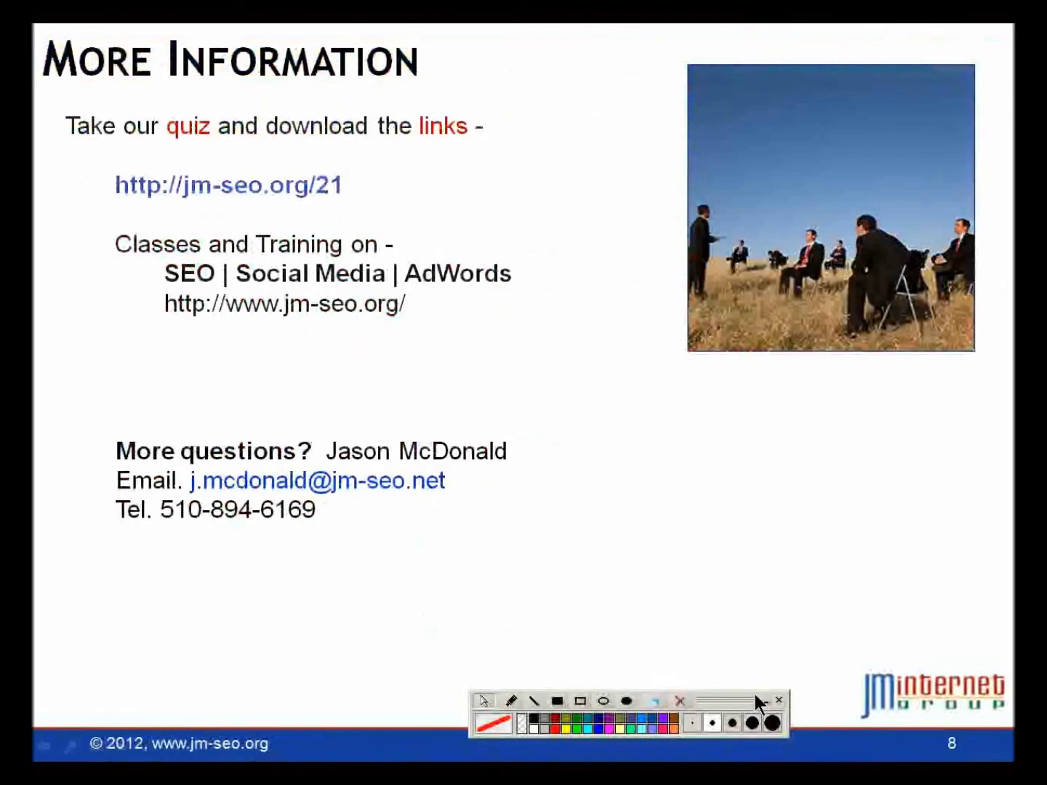
{"action": "left_click", "coordinate": [779, 701]}
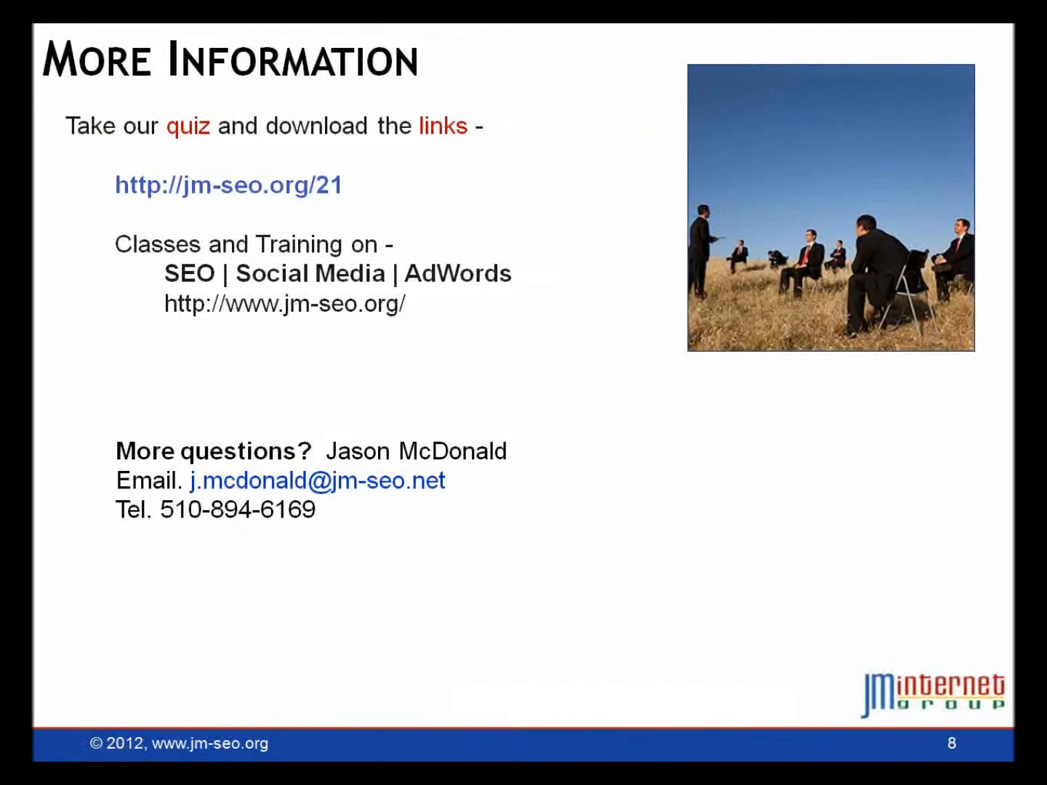
{"action": "key", "text": "Right"}
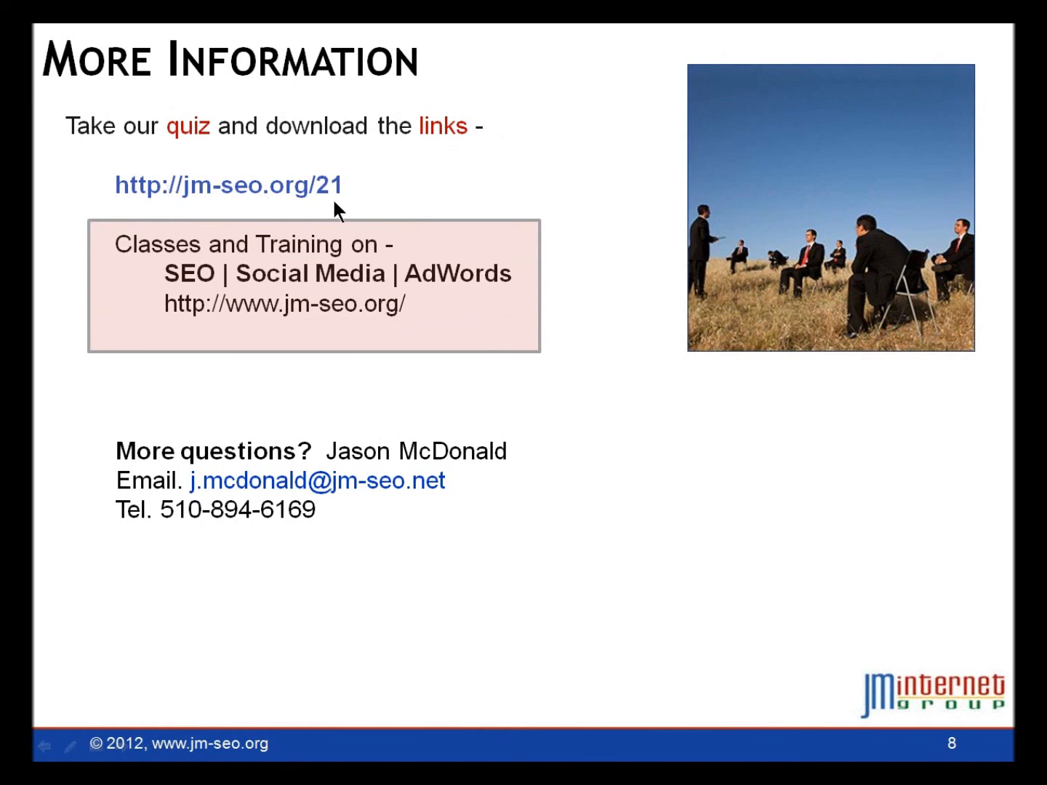
{"action": "left_click", "coordinate": [475, 687]}
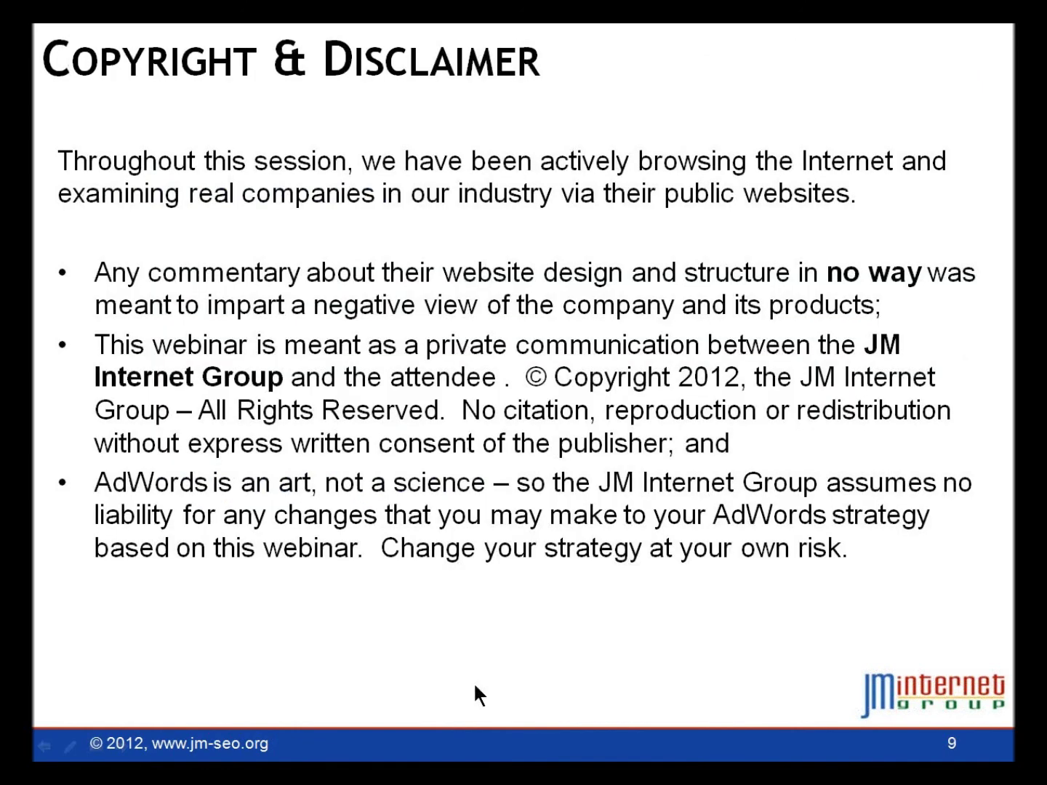